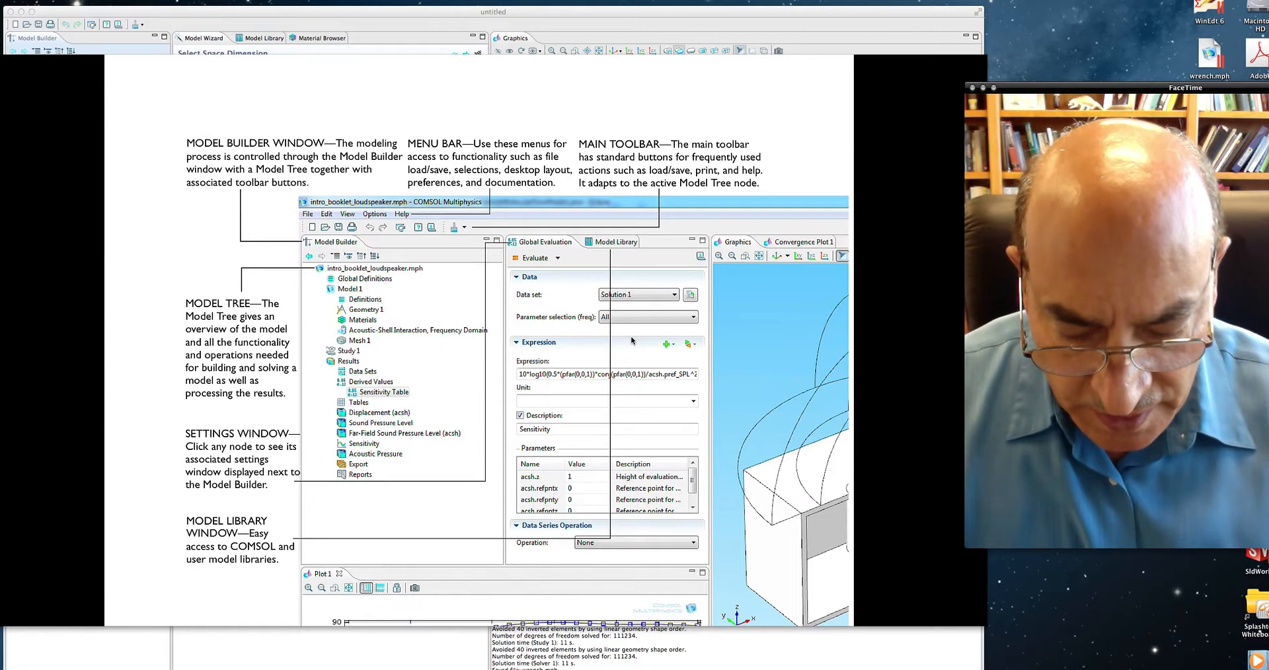
Mark up the loudspeaker example in red ink, annotating its model tree nodes and circling the Global Evaluation and Model Library tabs
drag(322, 264, 425, 268)
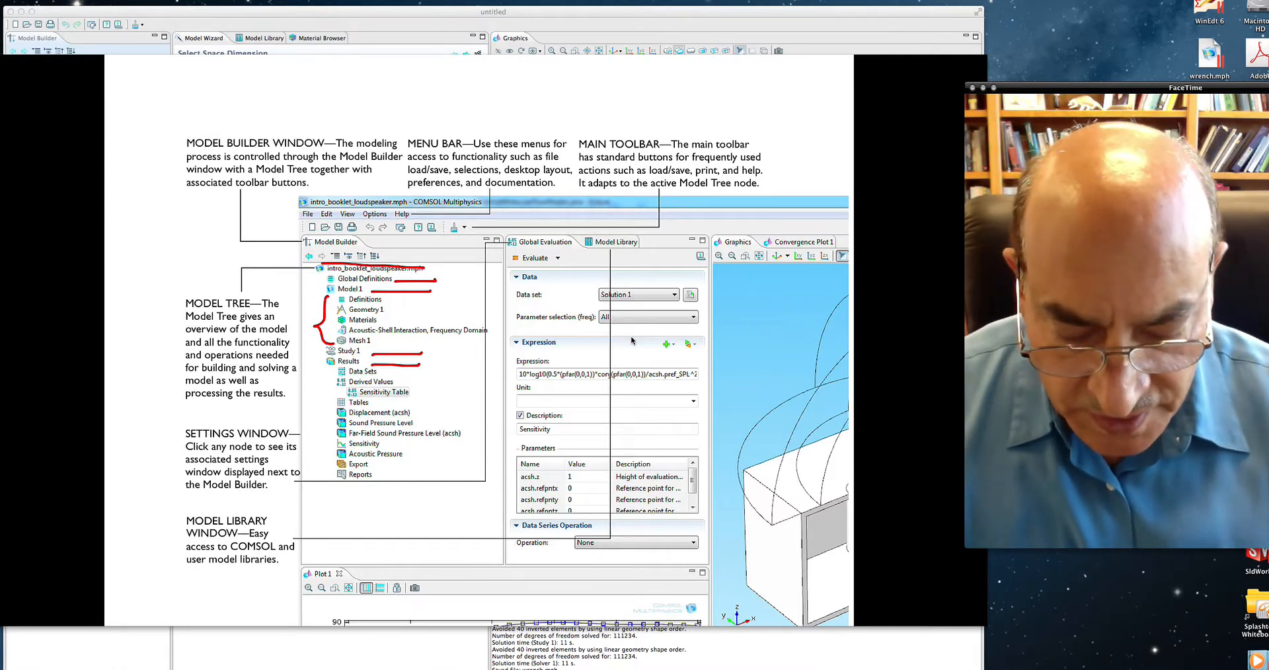
drag(392, 300, 408, 295)
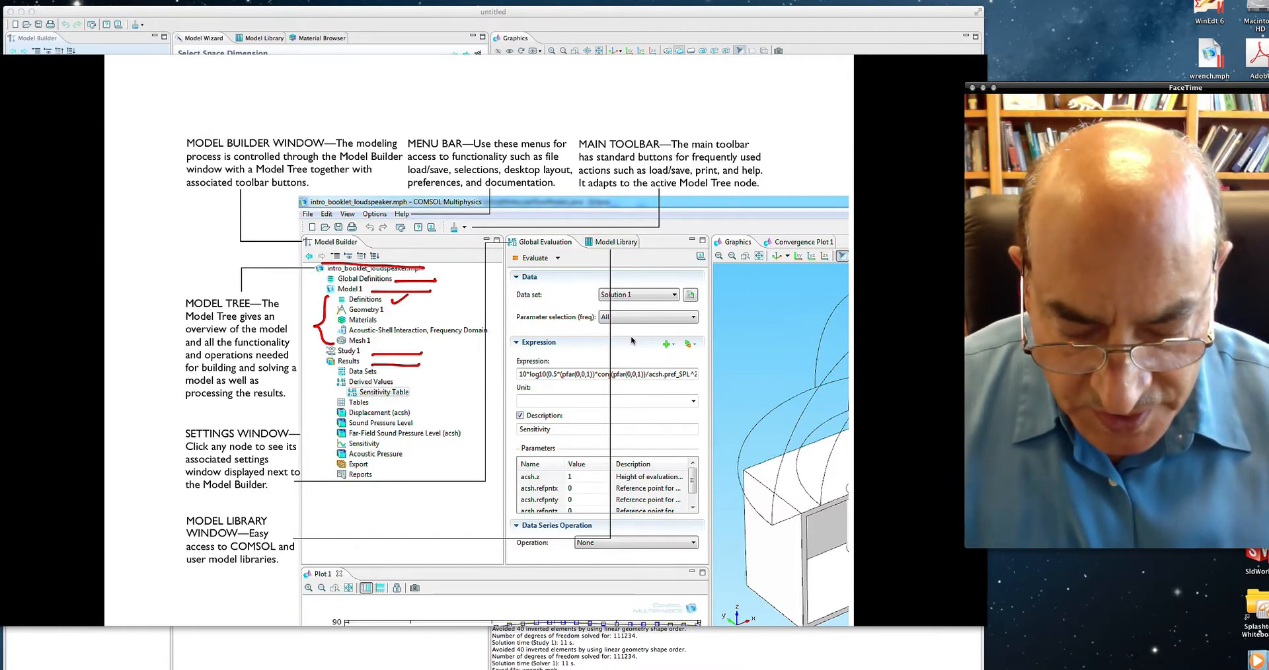
mouse_move(401, 277)
mouse_down()
mouse_move(314, 275)
mouse_move(399, 277)
mouse_up()
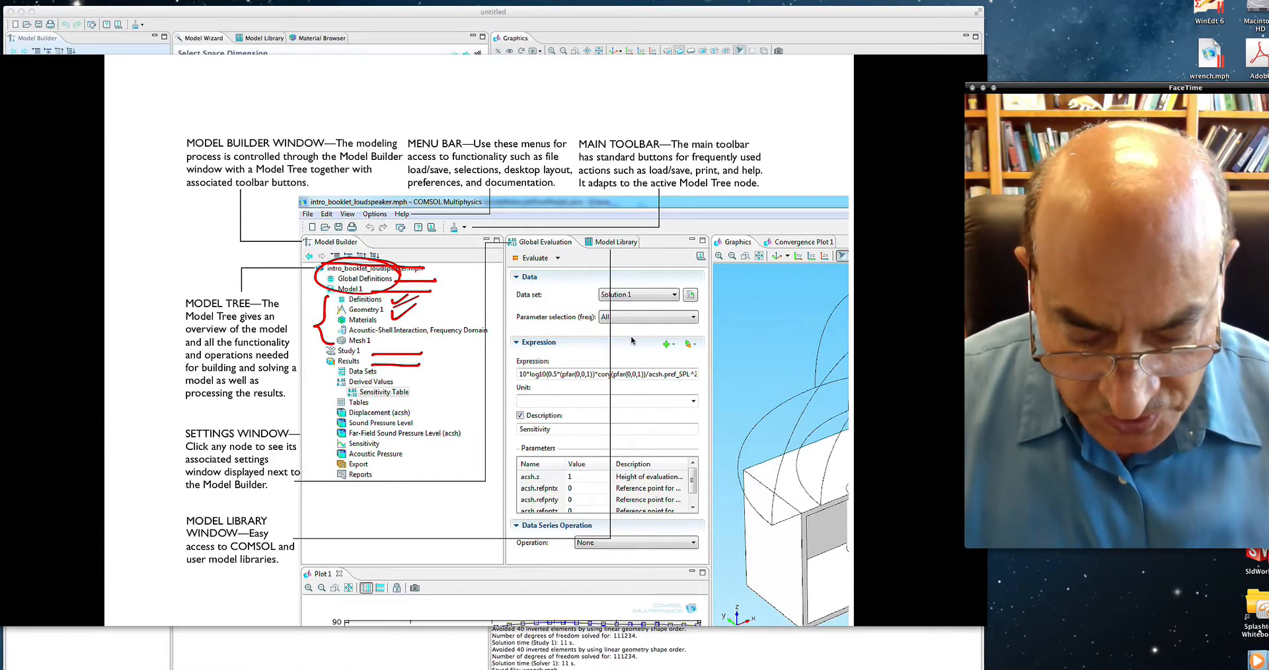
drag(427, 328, 459, 312)
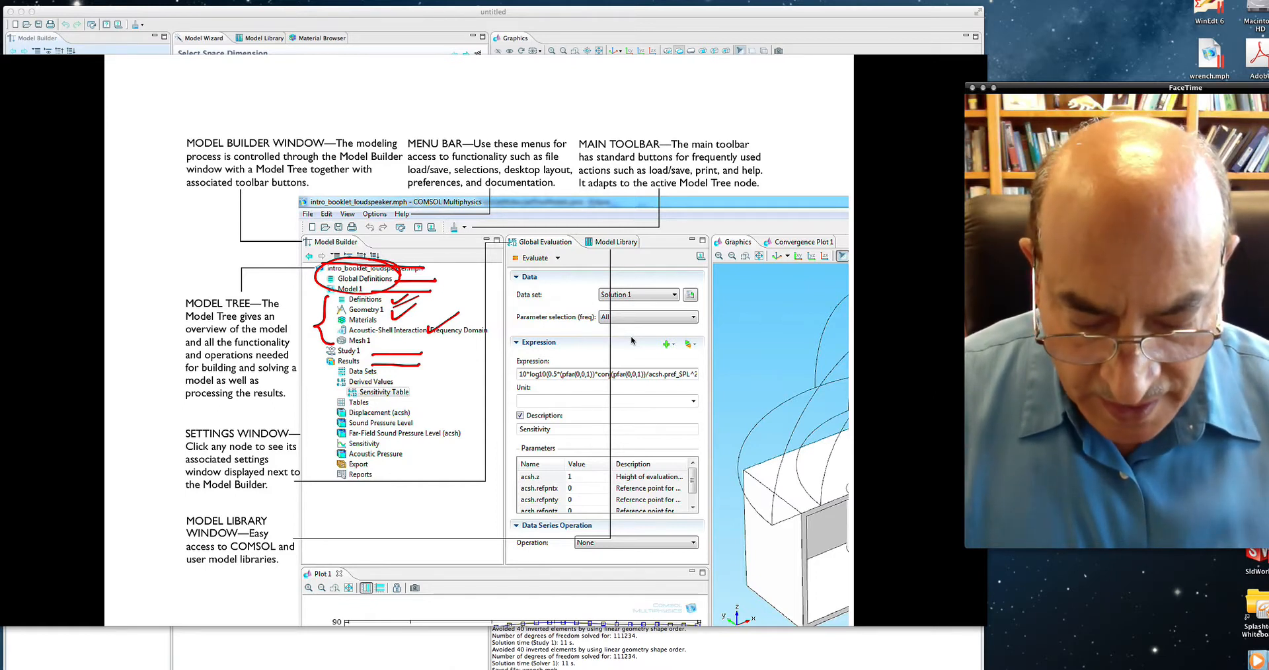
drag(376, 339, 391, 336)
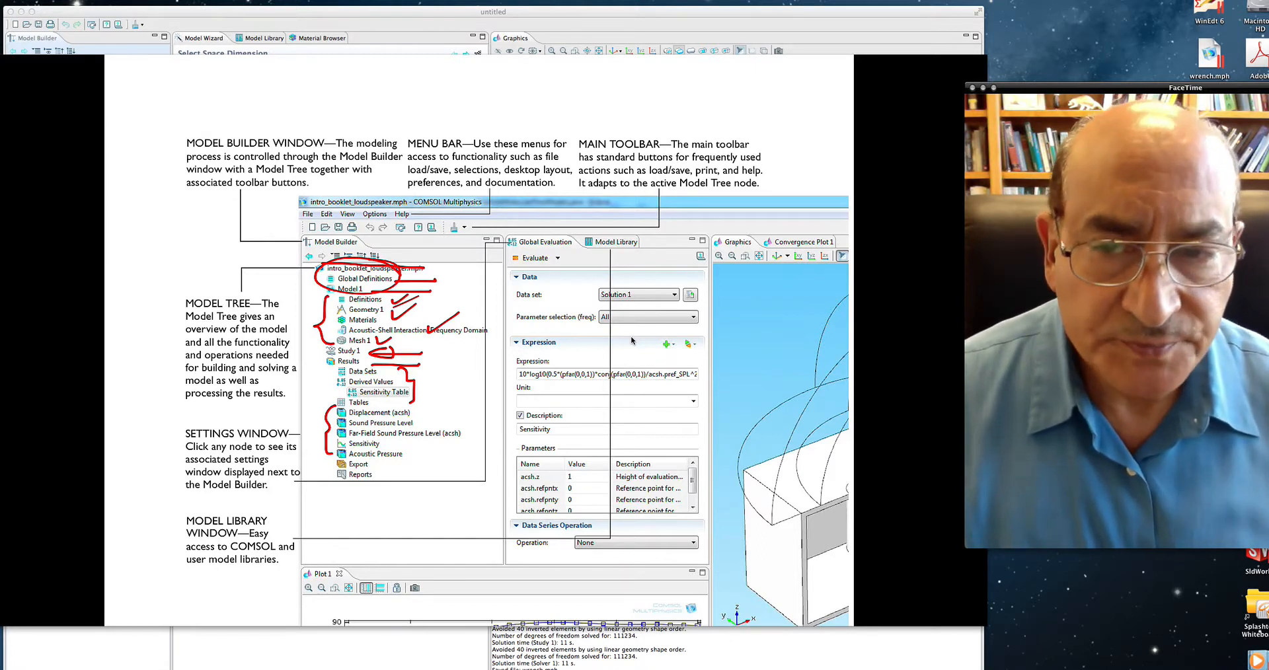
mouse_move(393, 466)
mouse_down()
mouse_move(365, 460)
mouse_move(390, 454)
mouse_up()
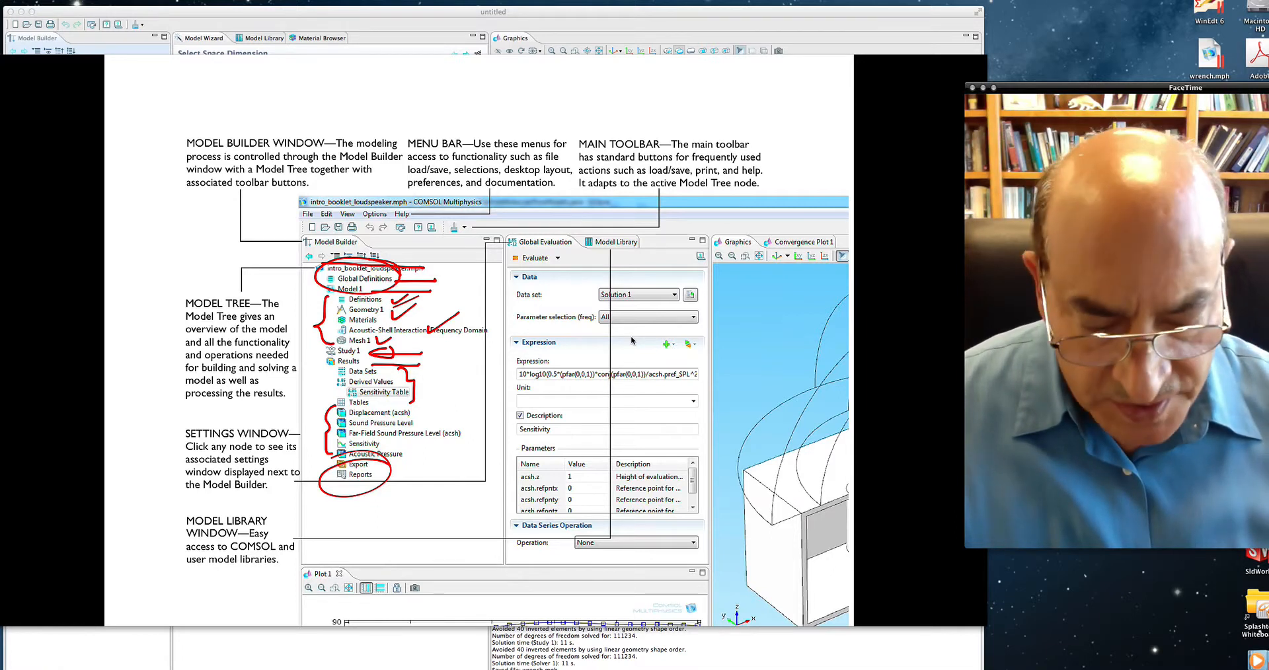
mouse_move(647, 226)
mouse_down()
mouse_move(585, 262)
mouse_move(650, 233)
mouse_up()
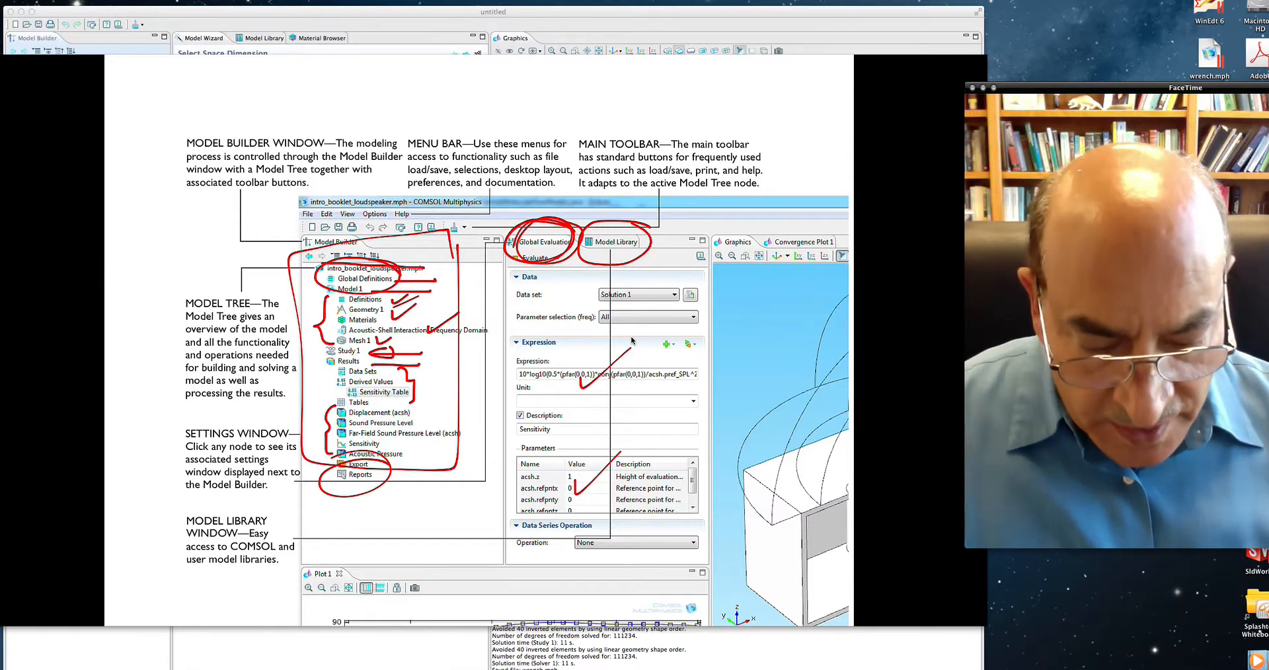
Circle the loudspeaker displacement plot and the Derived Values help text in red on the graphics and help page
scroll(631, 340, down, 10)
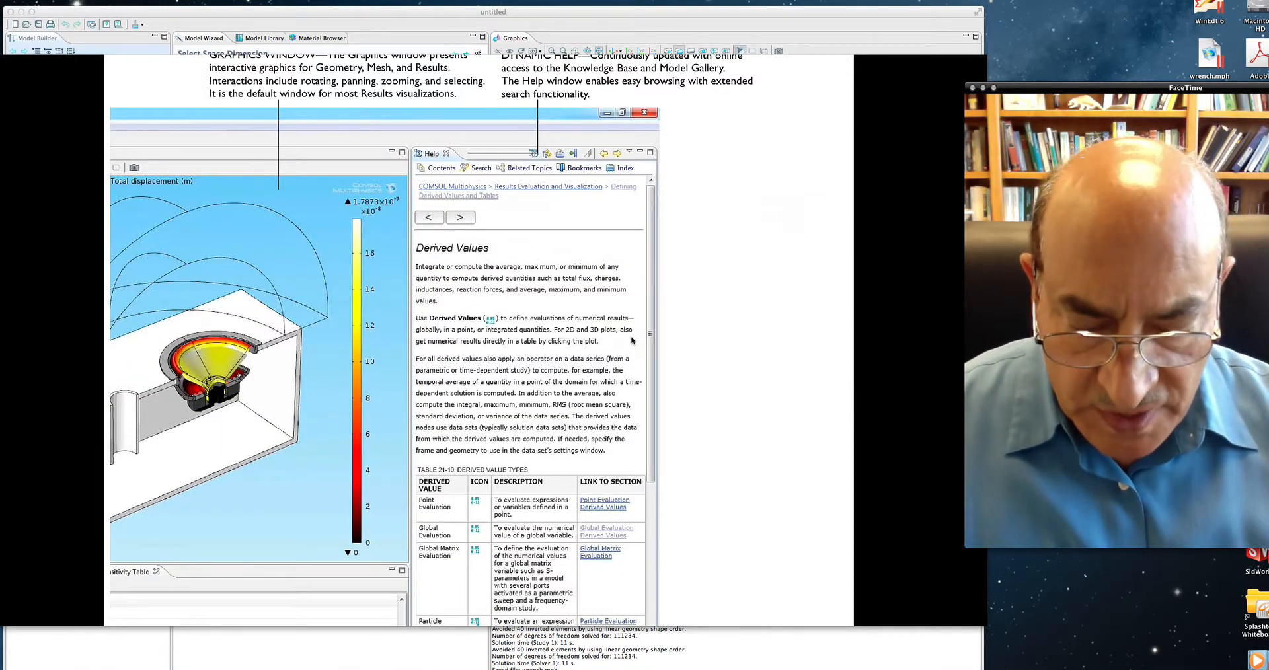
mouse_move(263, 211)
mouse_down()
mouse_move(176, 468)
mouse_move(197, 228)
mouse_up()
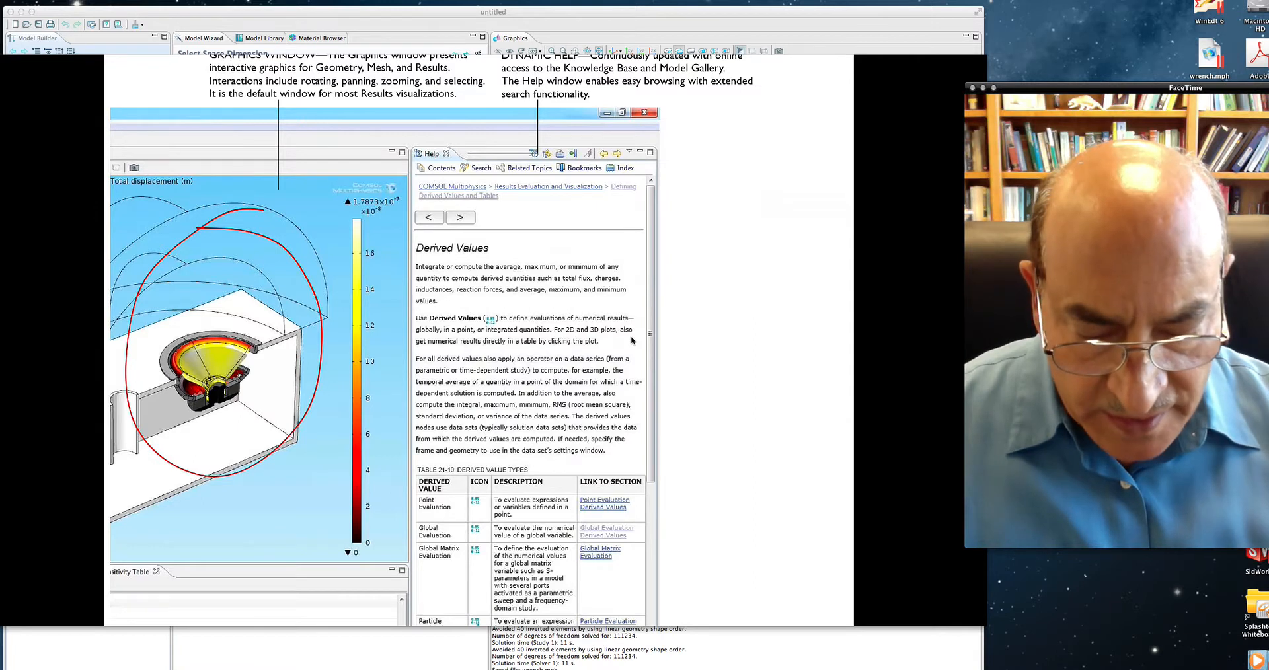
mouse_move(587, 196)
mouse_down()
mouse_move(414, 201)
mouse_move(462, 526)
mouse_move(598, 224)
mouse_move(586, 175)
mouse_up()
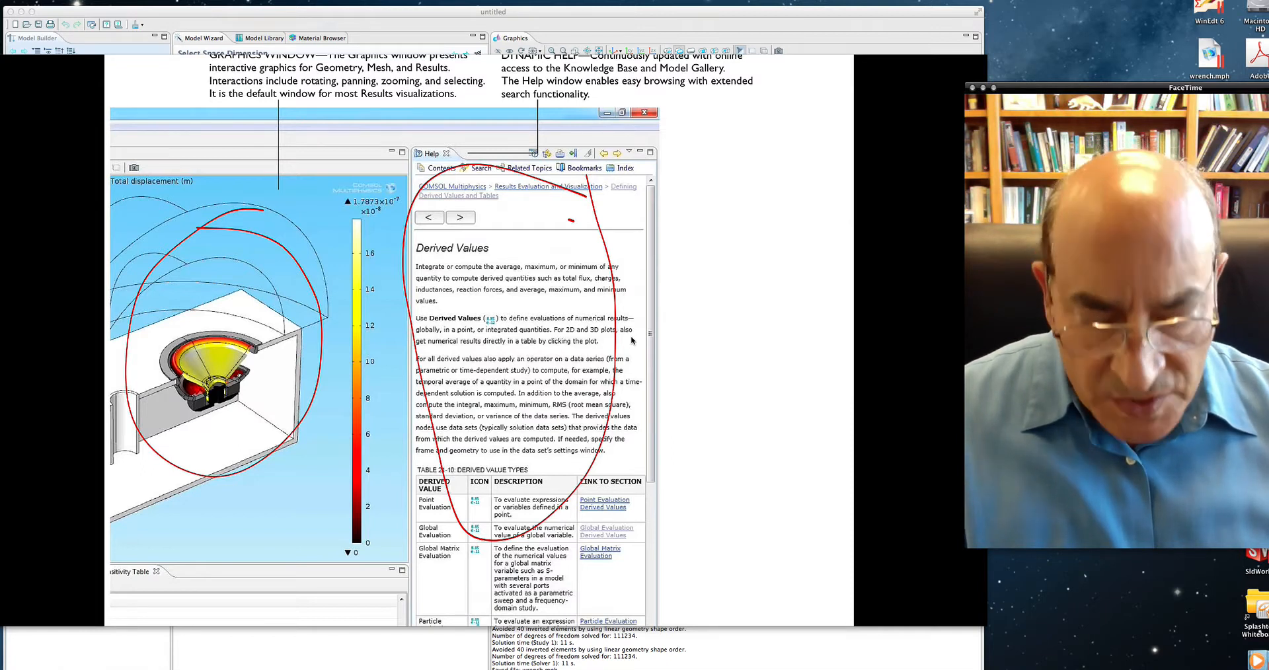
Annotate the busbar.mph model tree on the Workflow and Sequence of Operations page, marking the root, Model 1, Joule Heating, Mesh and Results
key(Right)
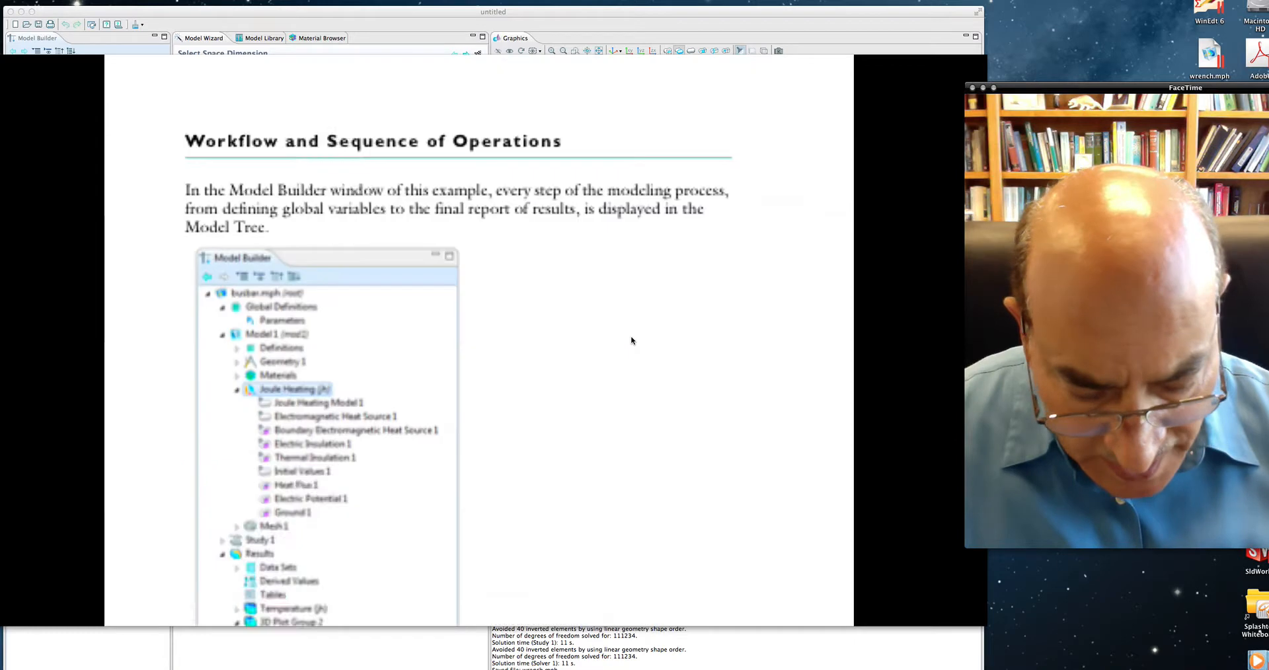
scroll(631, 340, down, 3)
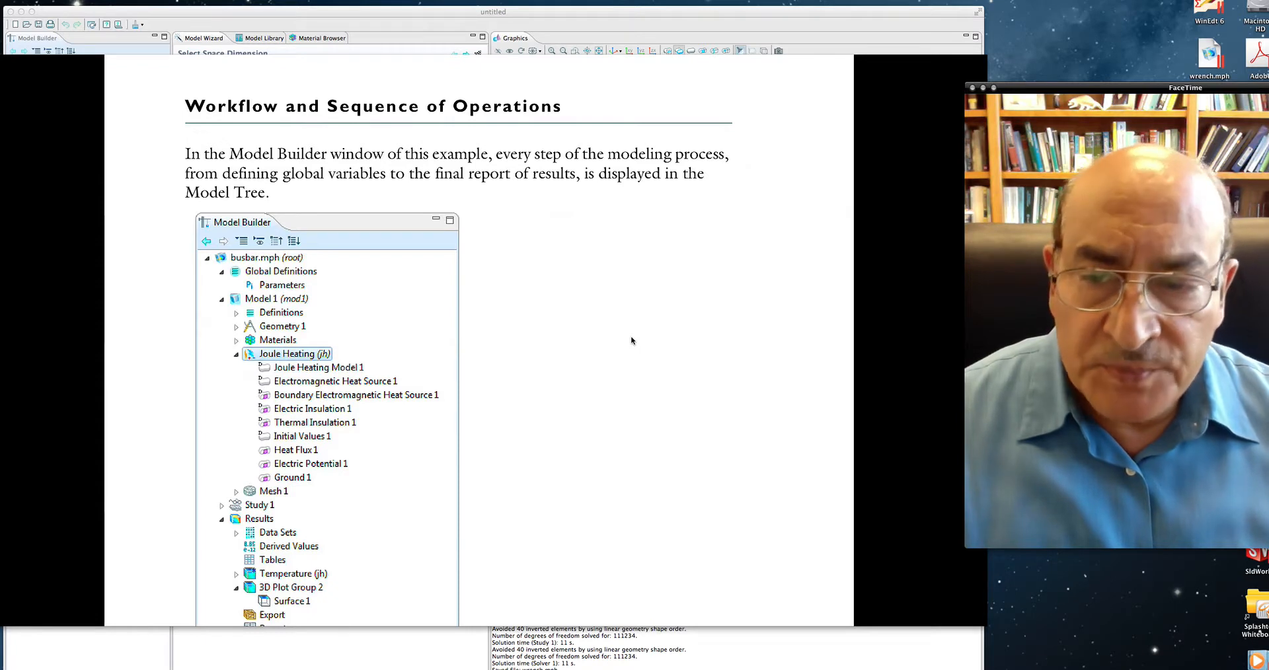
scroll(631, 341, down, 4)
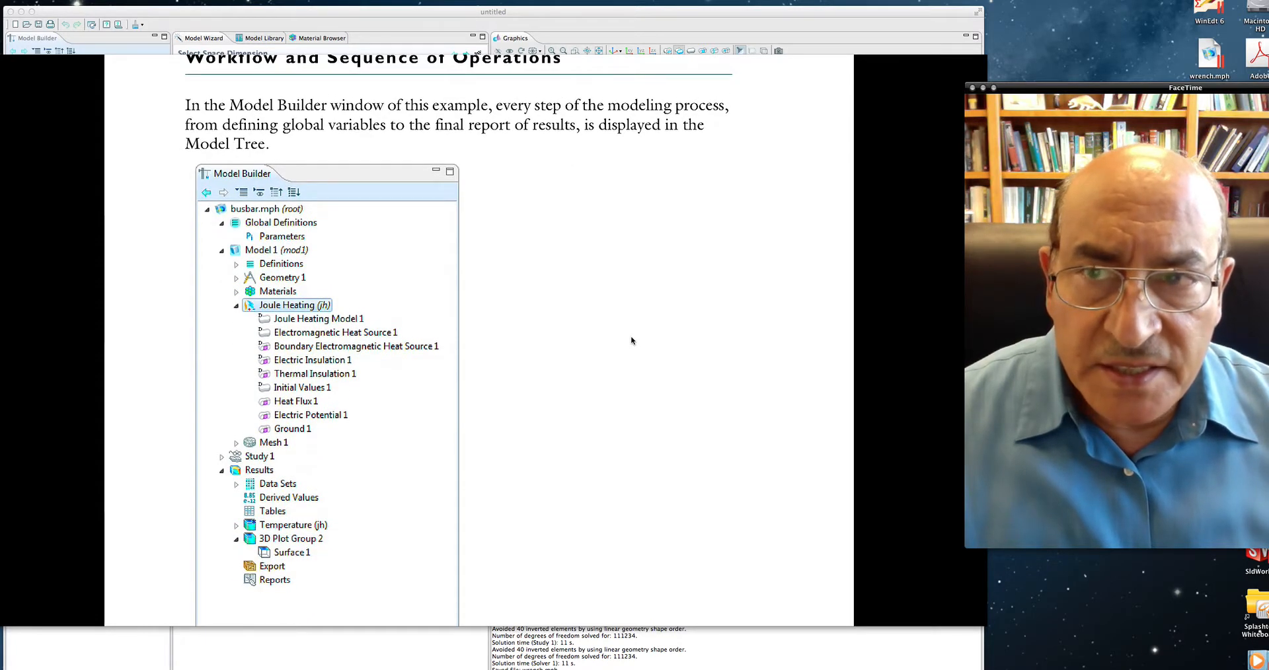
scroll(631, 341, down, 1)
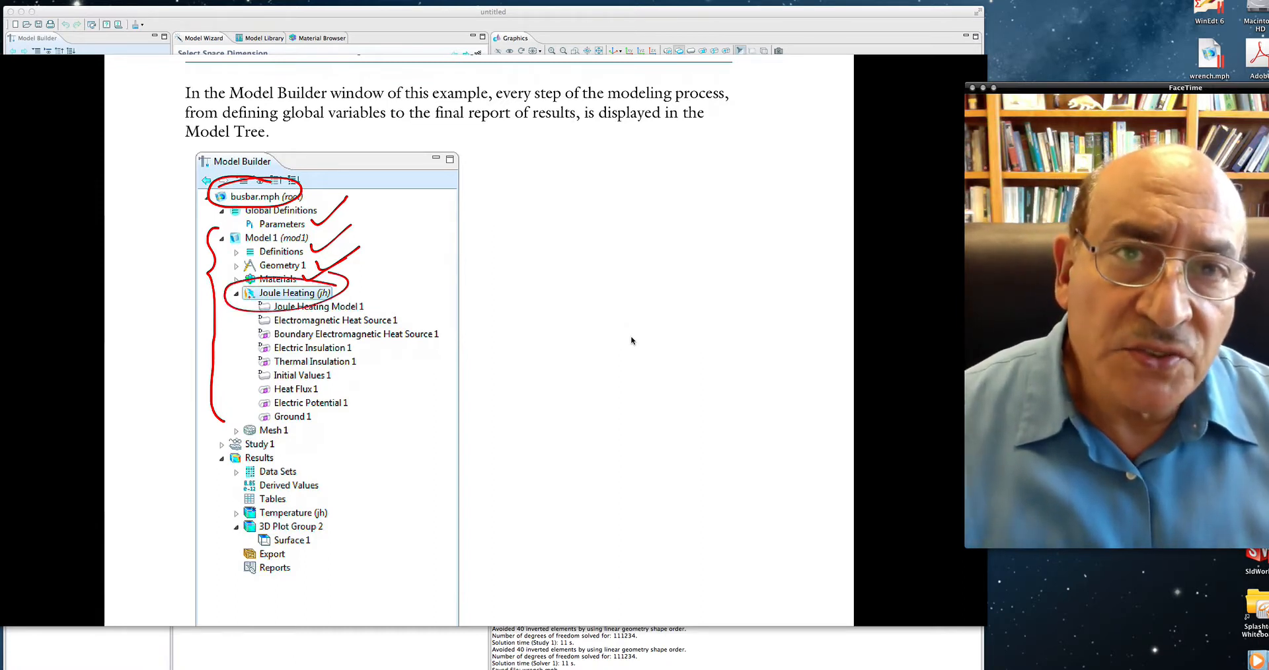
mouse_move(379, 296)
mouse_down()
mouse_move(400, 281)
mouse_move(428, 291)
mouse_move(435, 311)
mouse_up()
mouse_move(368, 350)
mouse_down()
mouse_move(377, 342)
mouse_move(384, 360)
mouse_move(373, 386)
mouse_up()
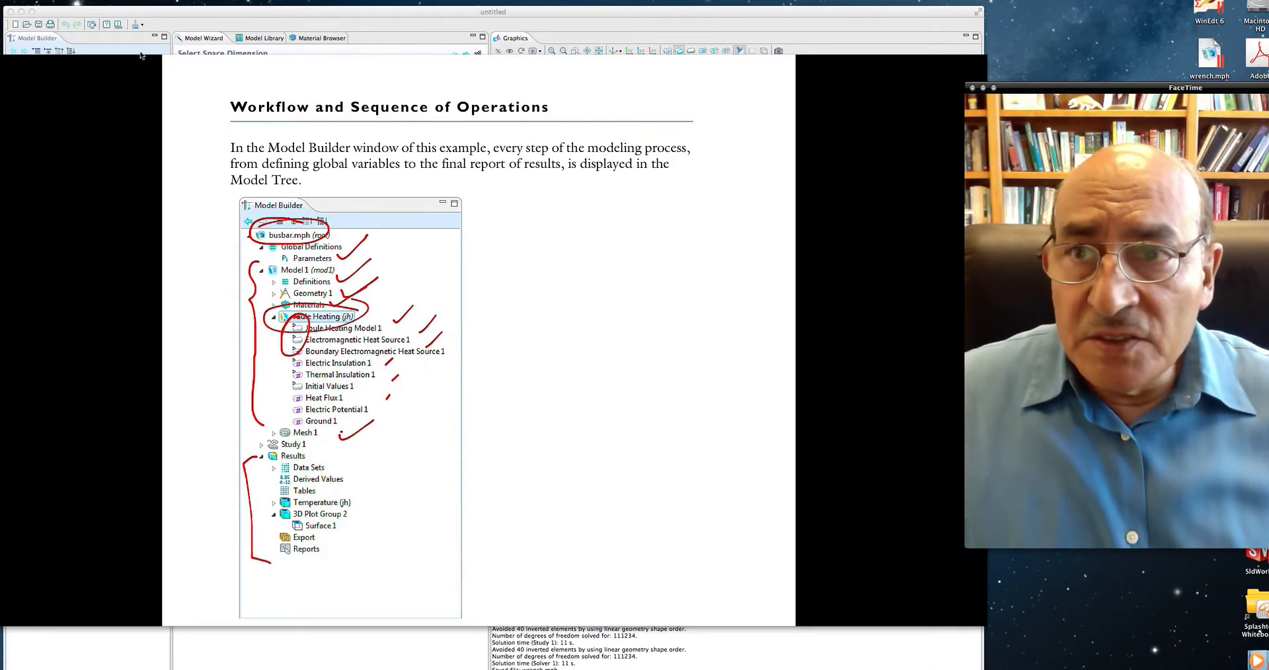
Close the mirrored tablet view and switch to the untitled model in COMSOL Multiphysics
click(214, 69)
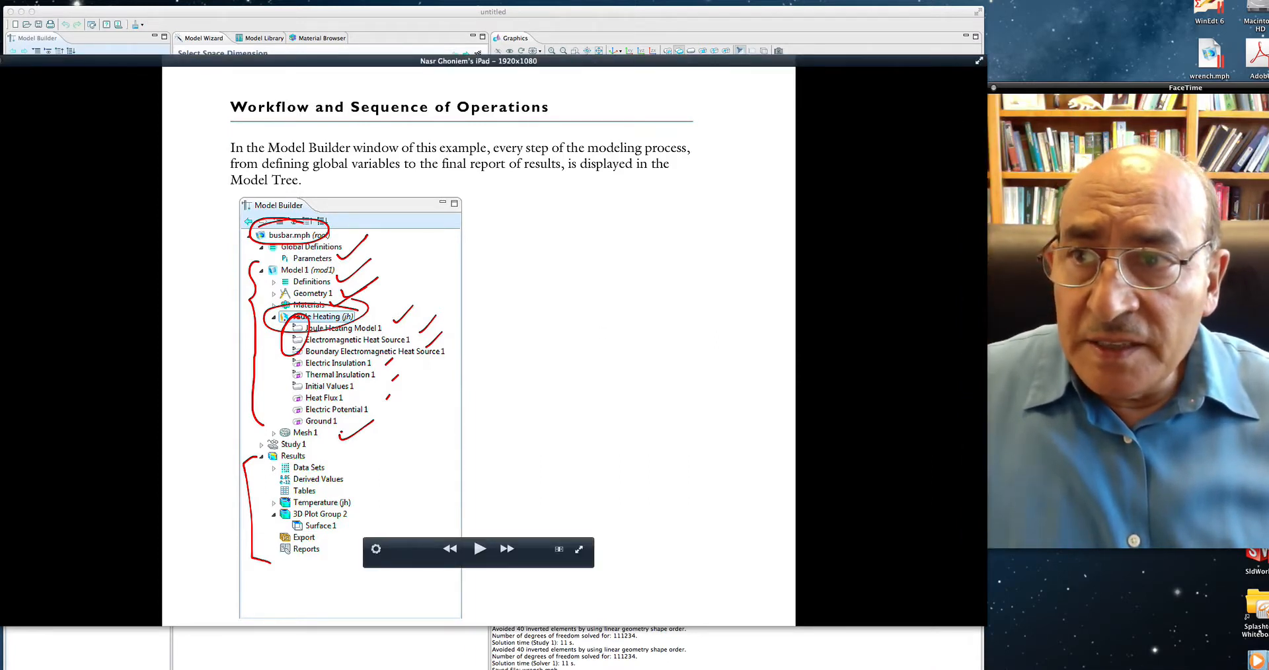
click(0, 61)
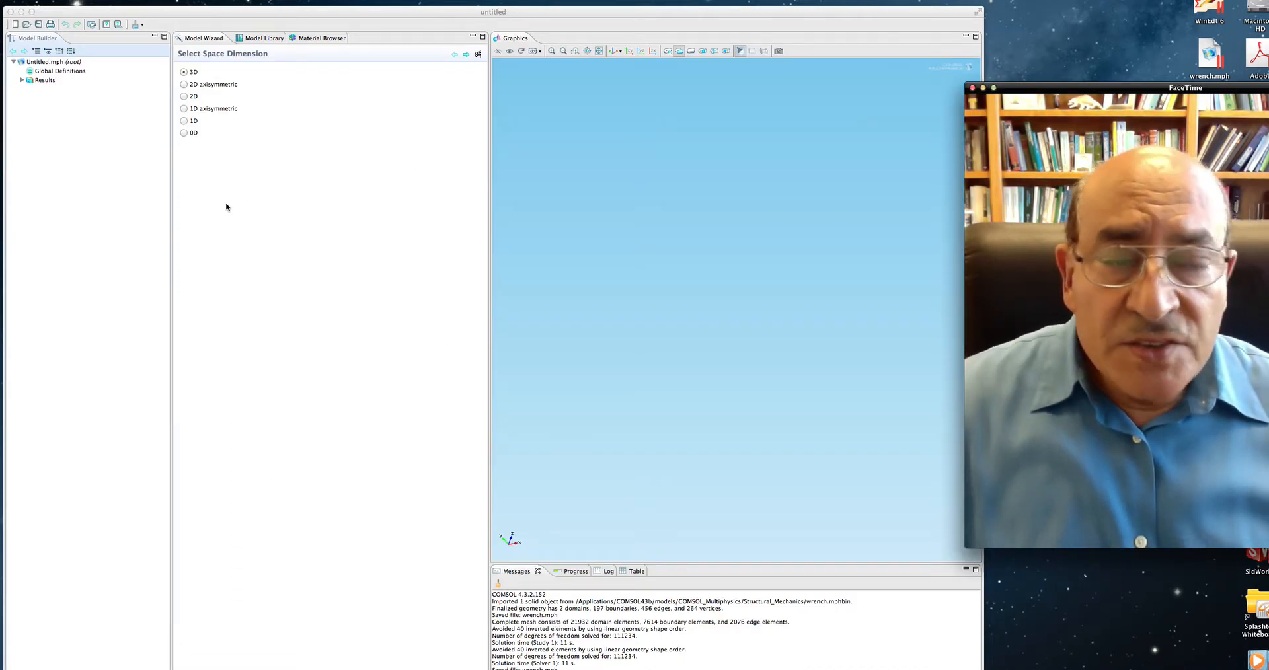
Examine the root node's commands for adding a model or study, and the available file commands
click(43, 62)
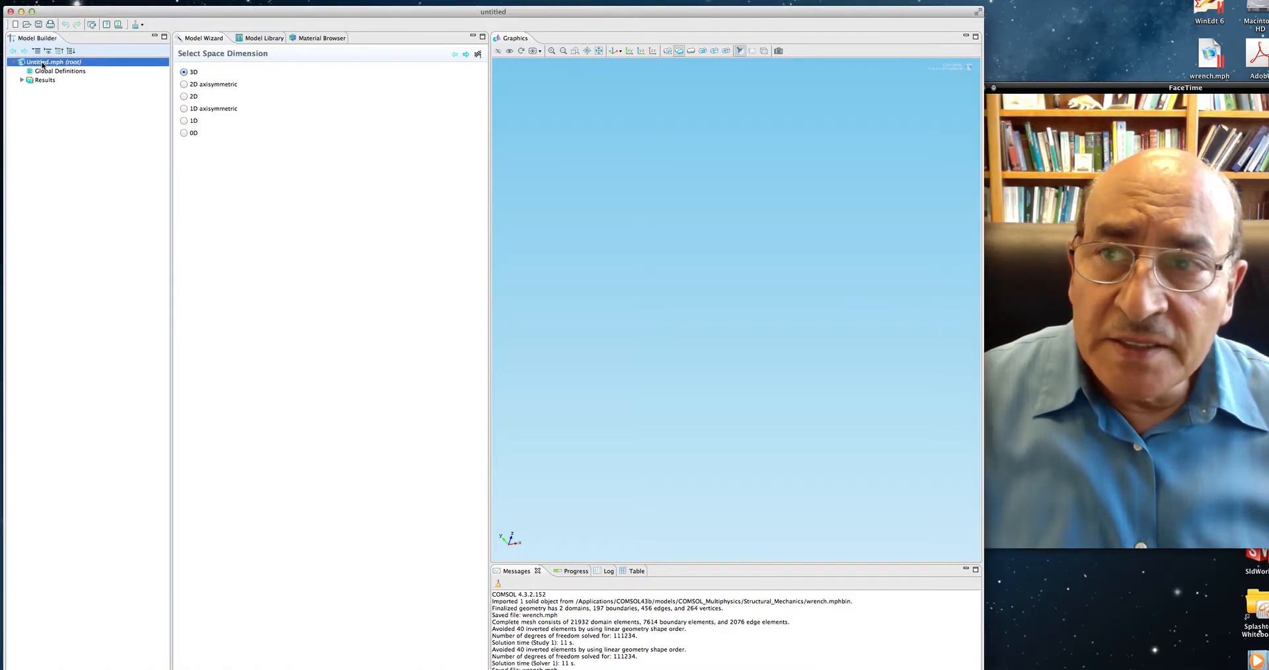
right_click(42, 64)
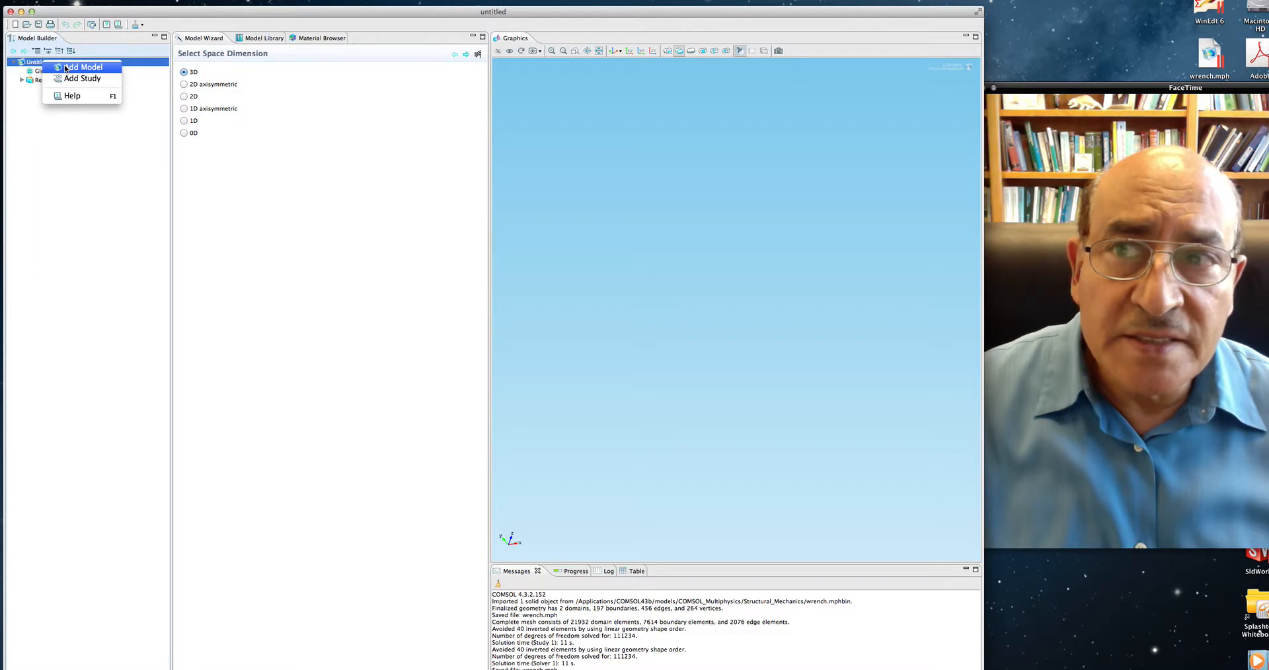
click(88, 132)
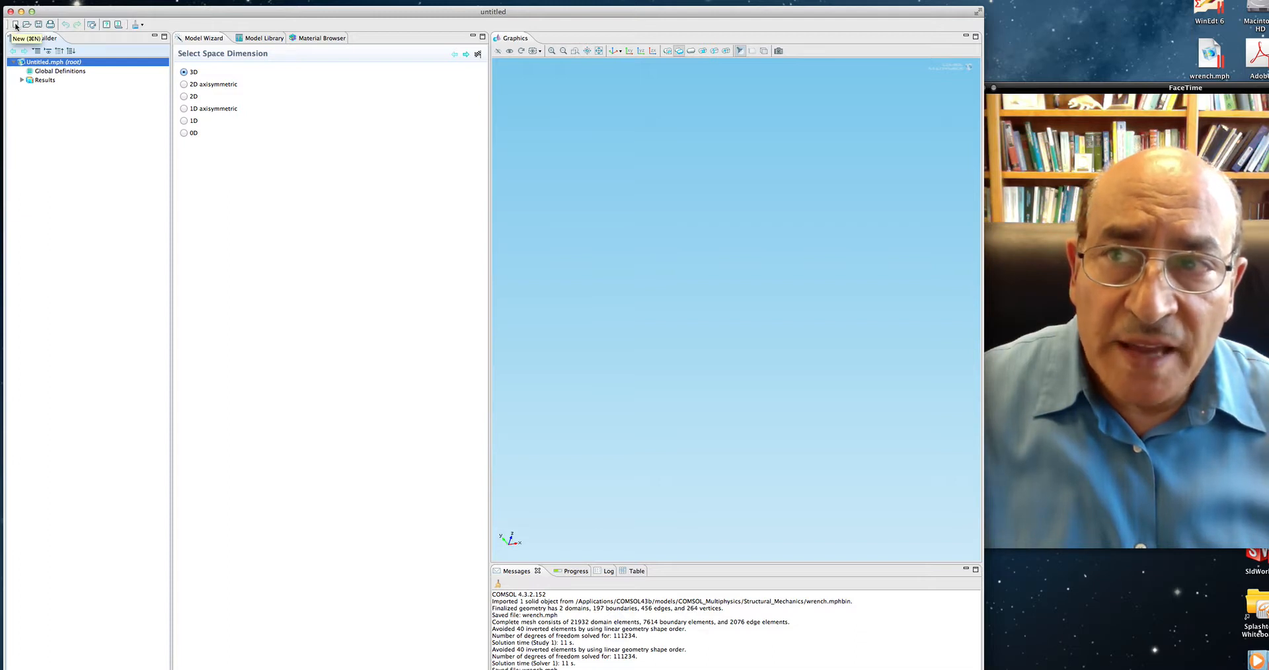
right_click(54, 63)
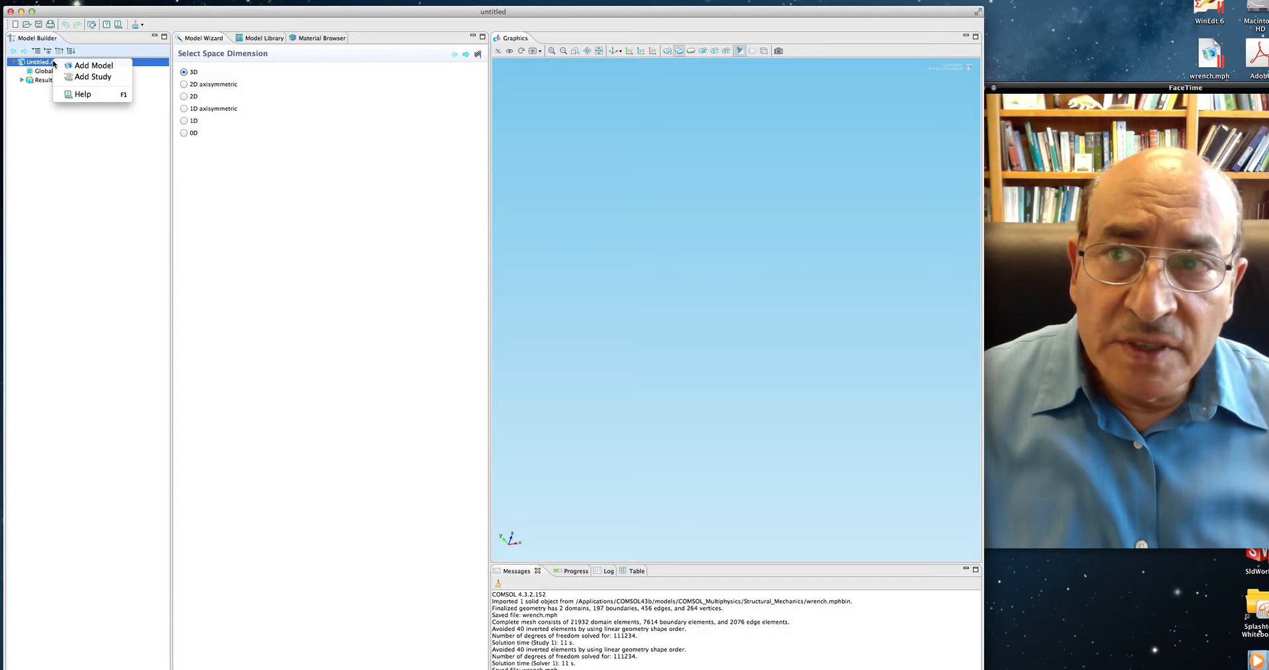
click(32, 1)
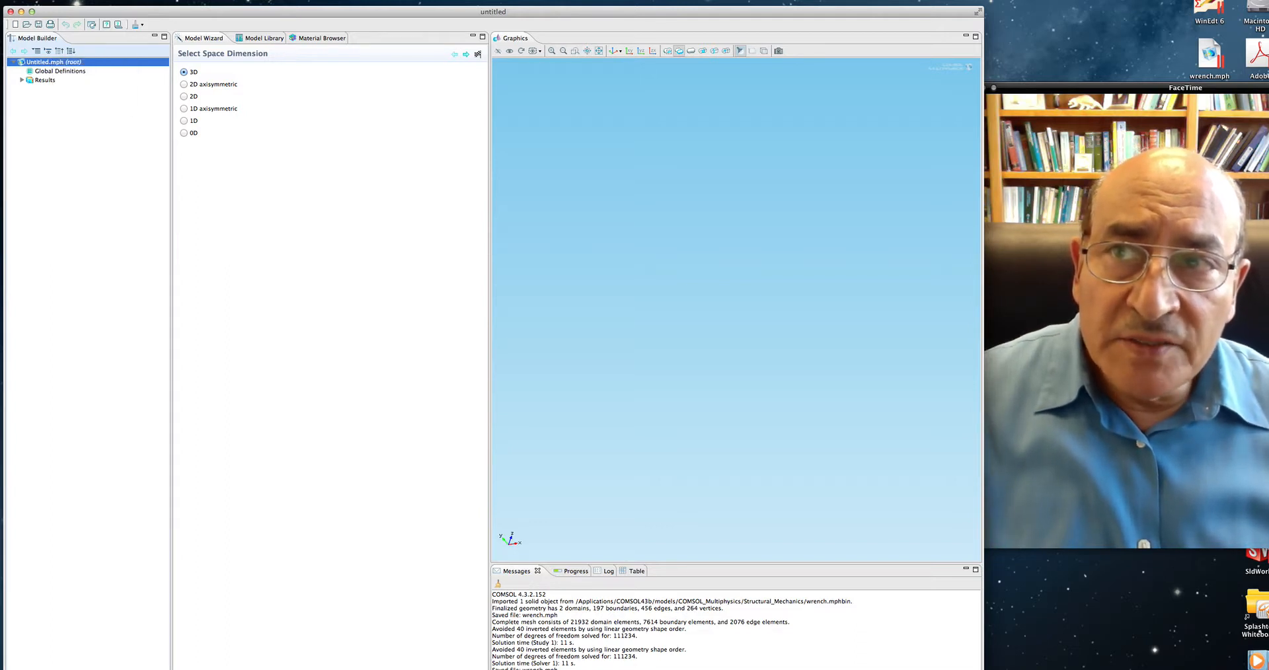
click(61, 1)
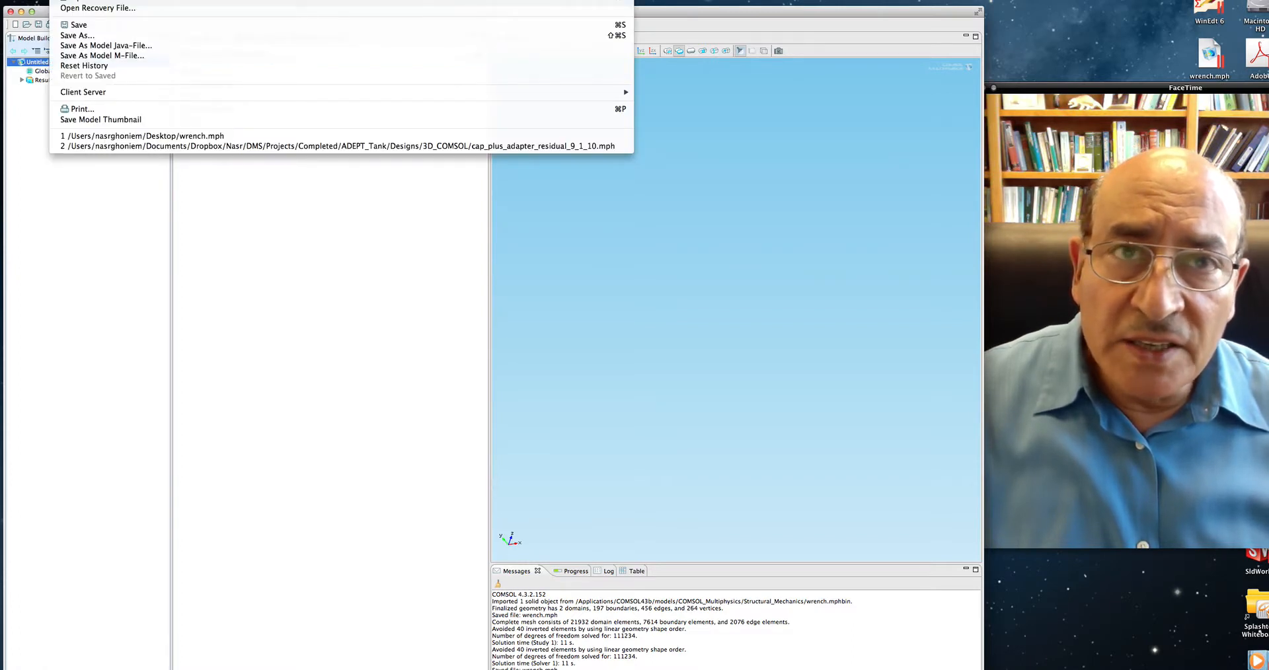
click(182, 215)
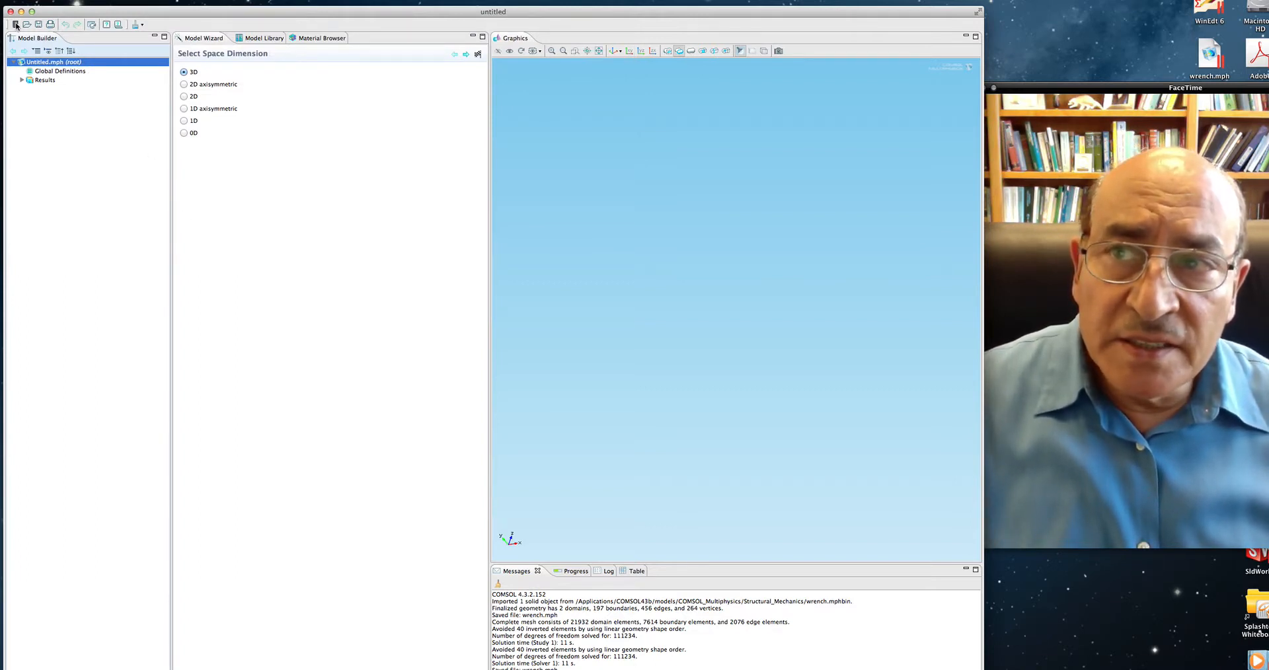
click(137, 156)
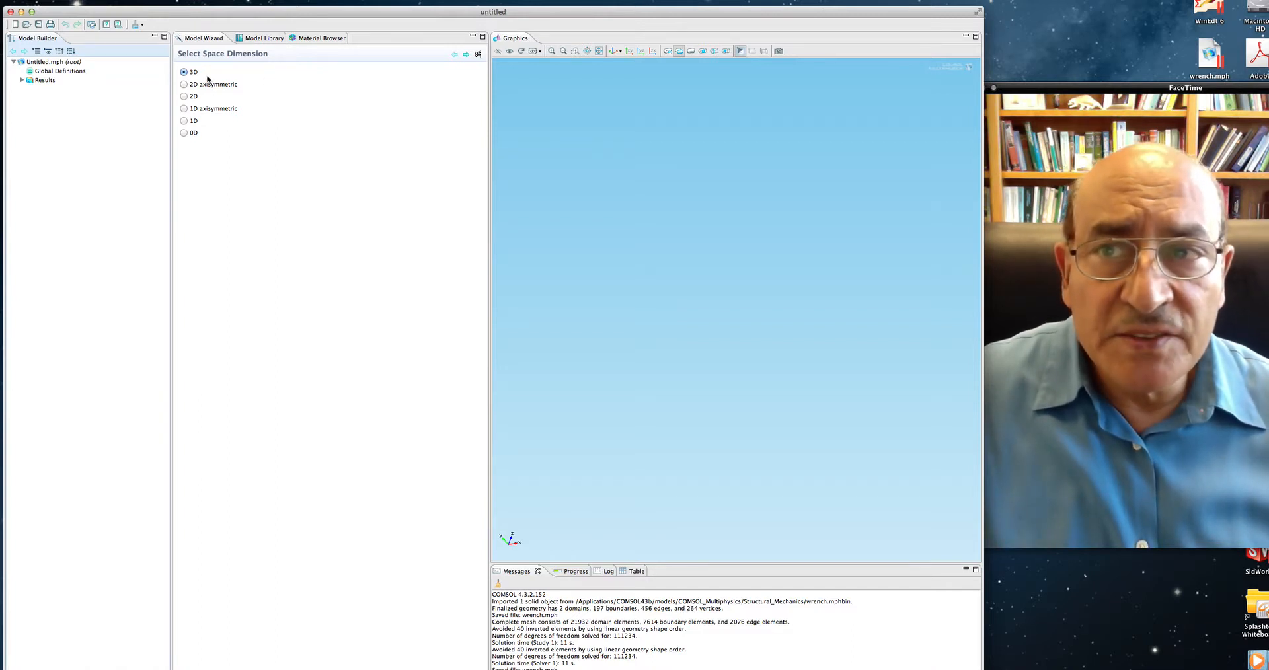
Accept the 3D space dimension and add Solid Mechanics (solid) to the selected physics
click(466, 55)
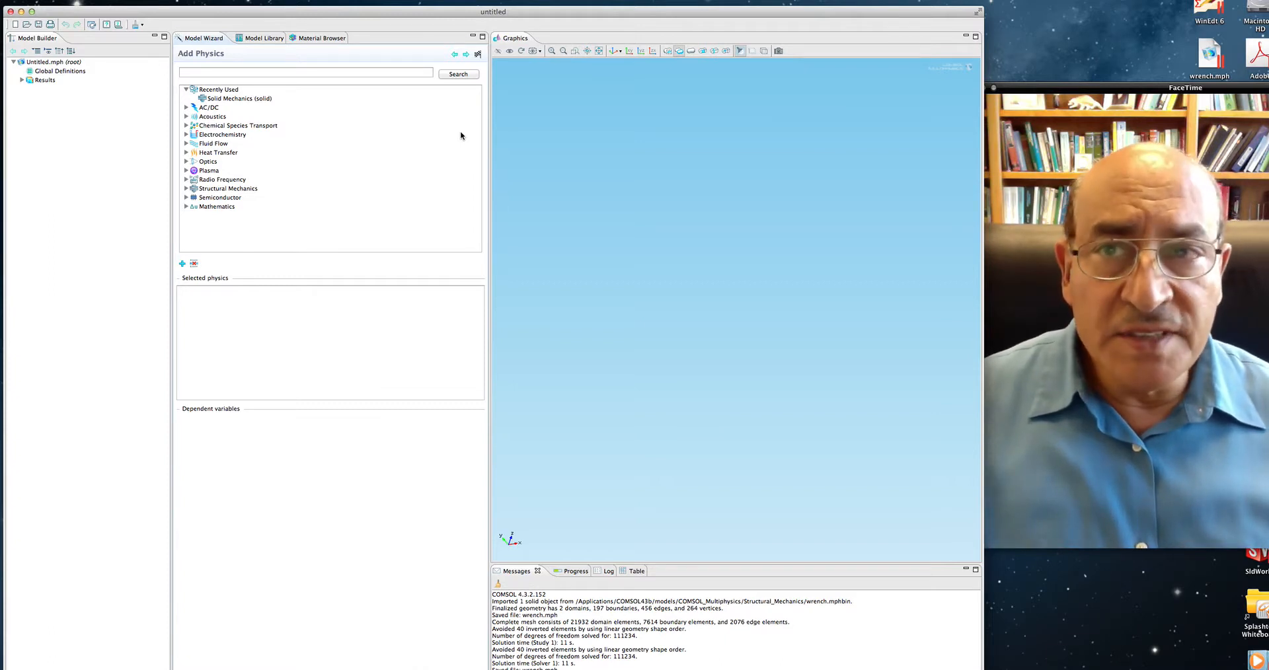
click(214, 99)
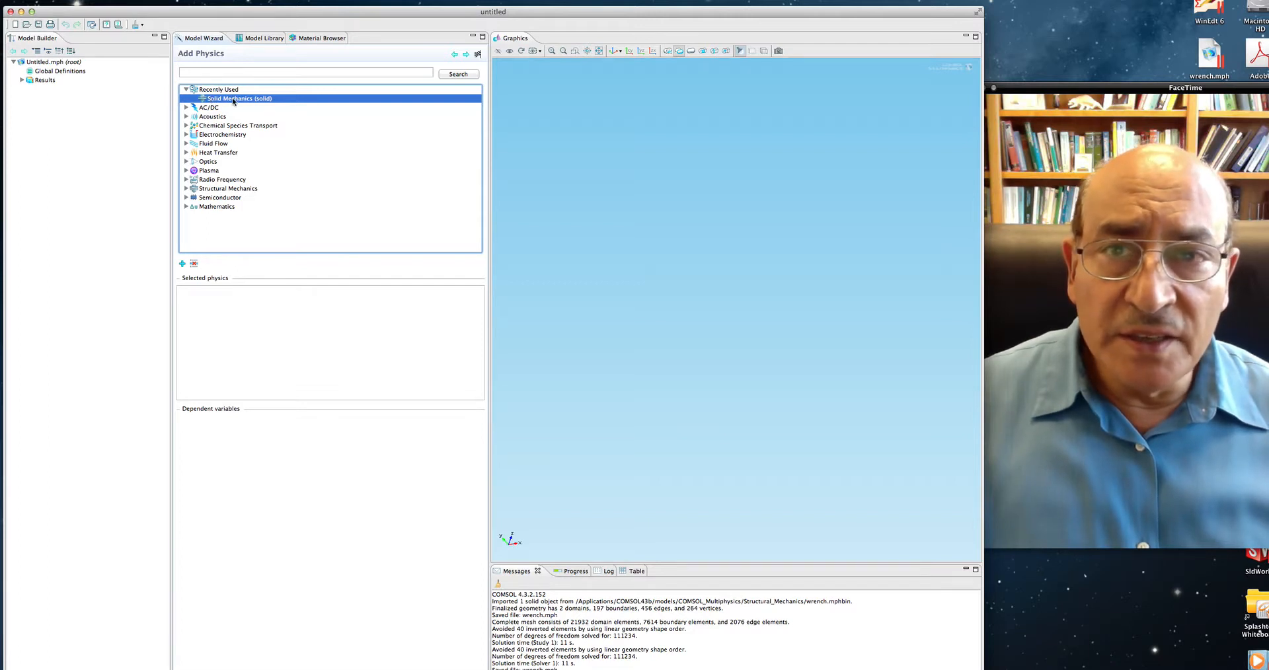
double_click(231, 101)
right_click(227, 98)
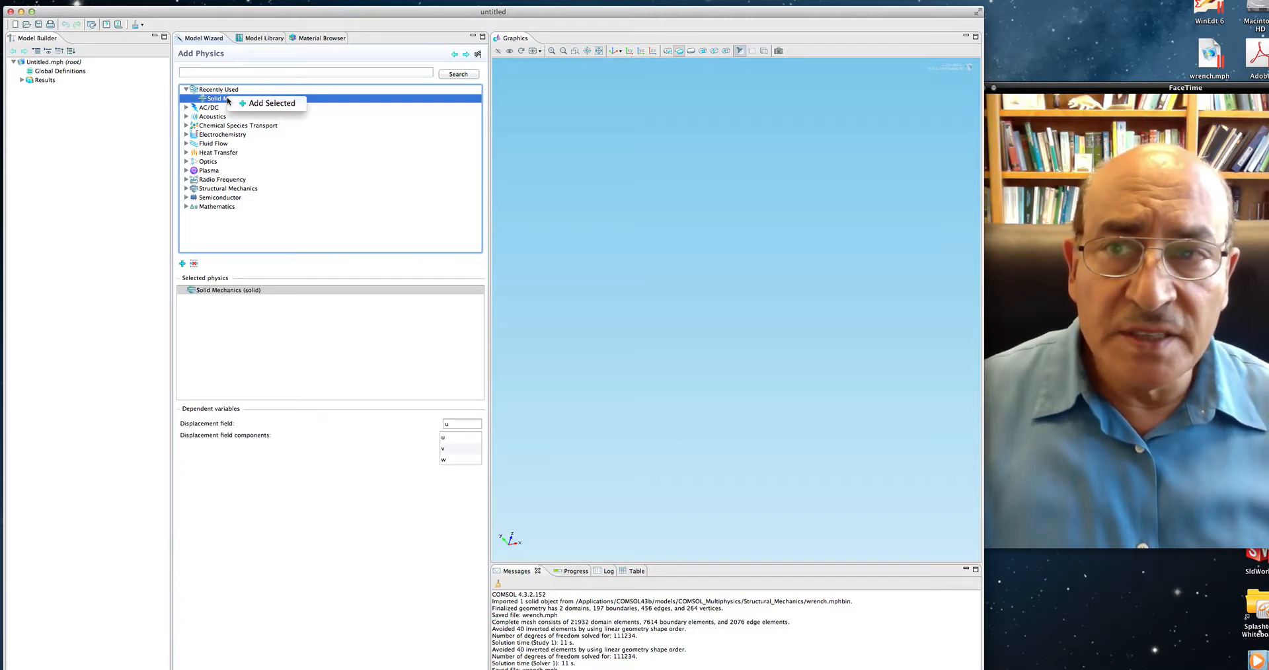
click(269, 104)
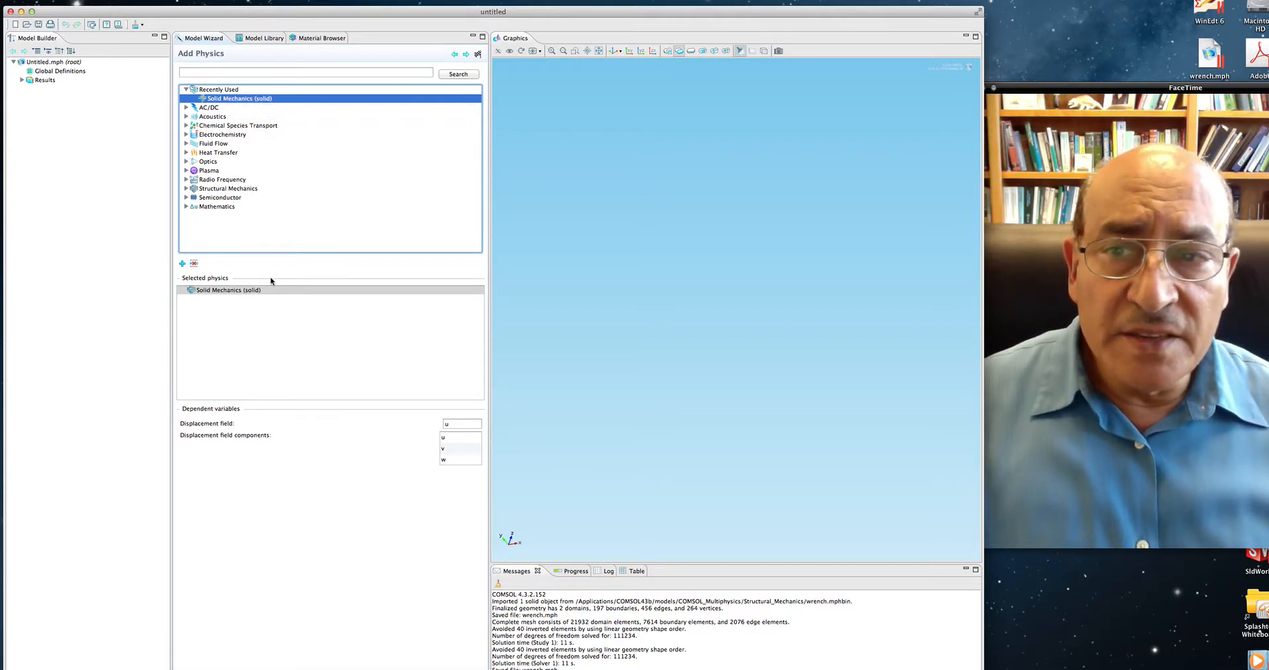
Add a second Solid Mechanics interface and remove it from the selected physics
double_click(241, 100)
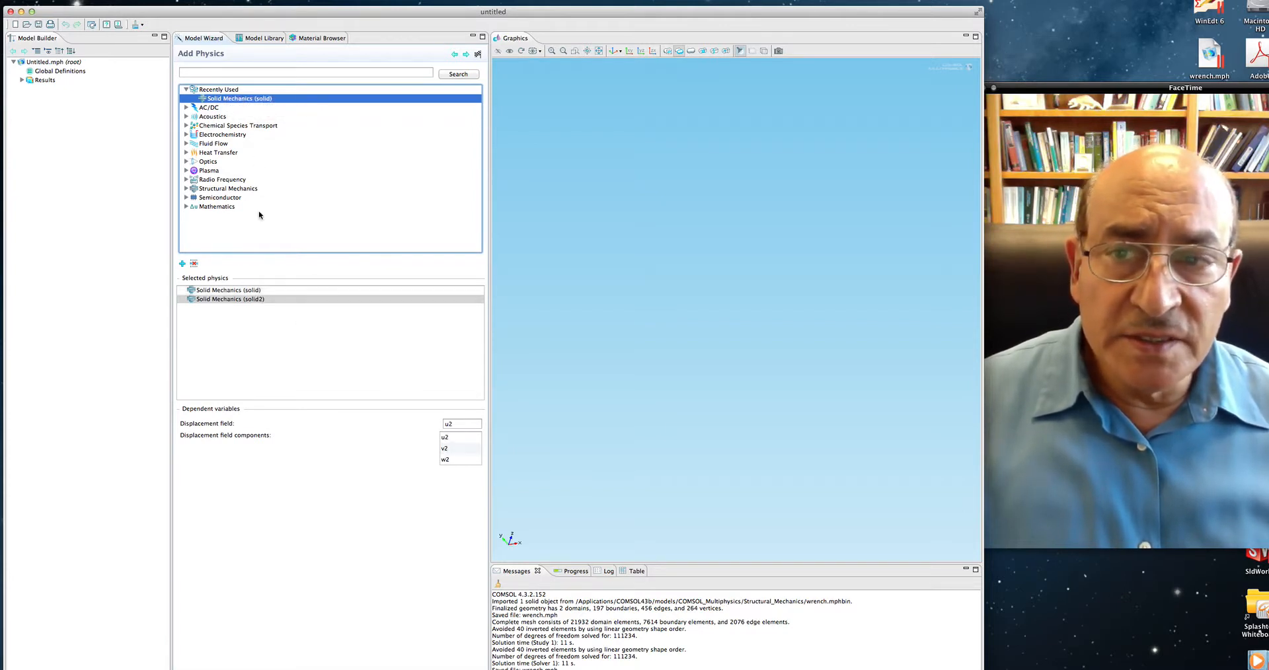
right_click(262, 300)
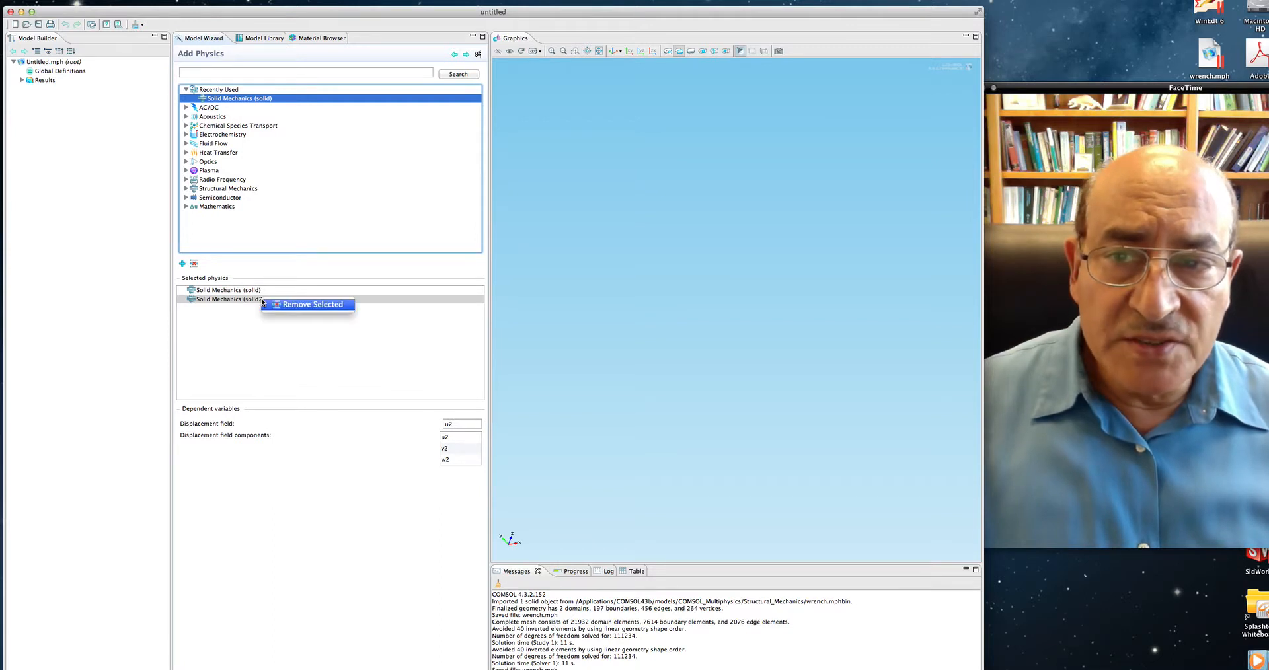
click(295, 310)
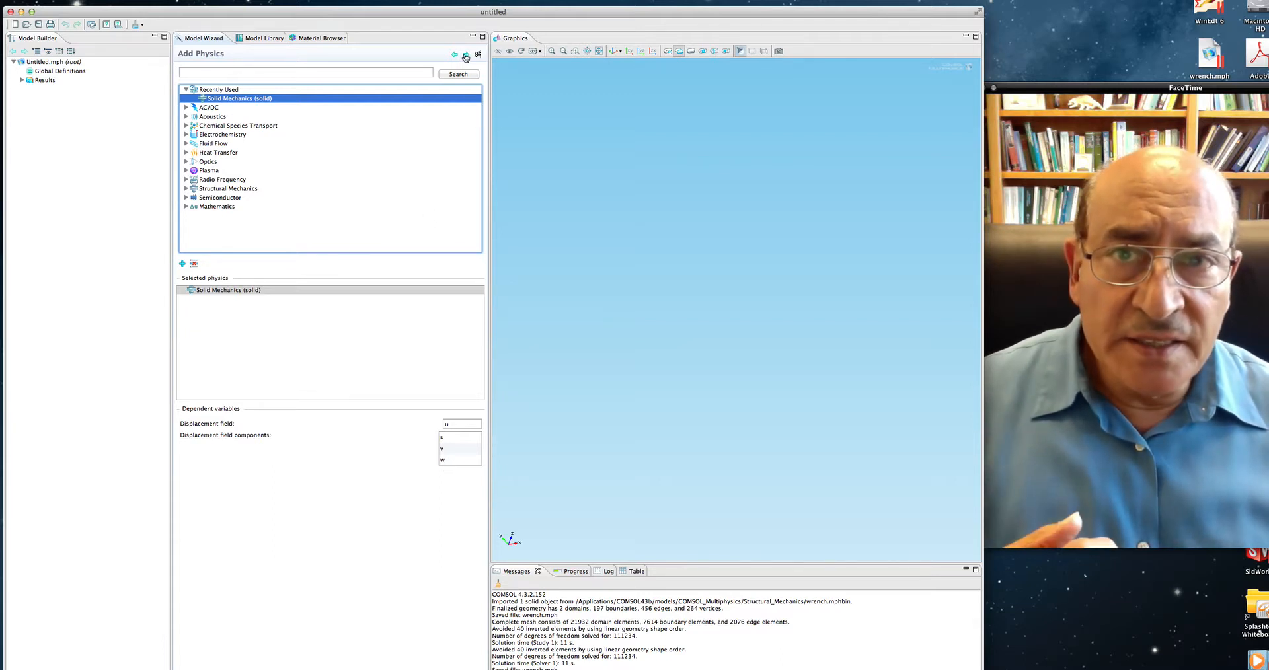
Create the model with a Stationary preset study and open the settings of its Model 1 node
click(466, 54)
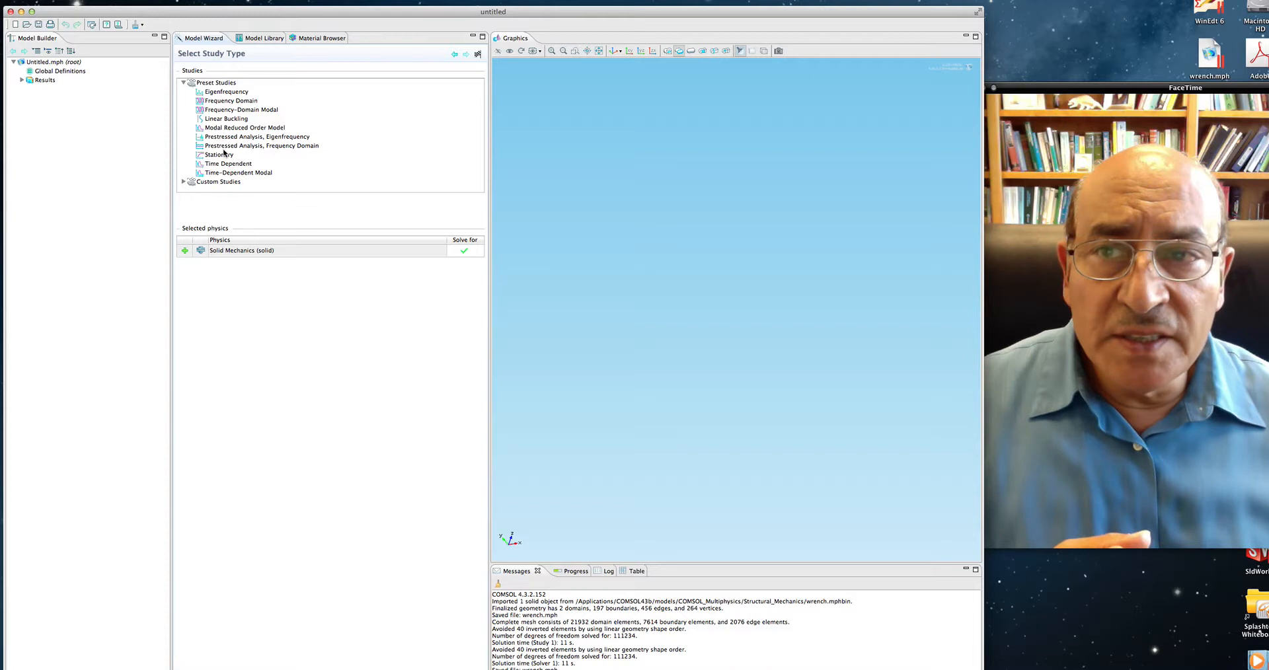
click(223, 154)
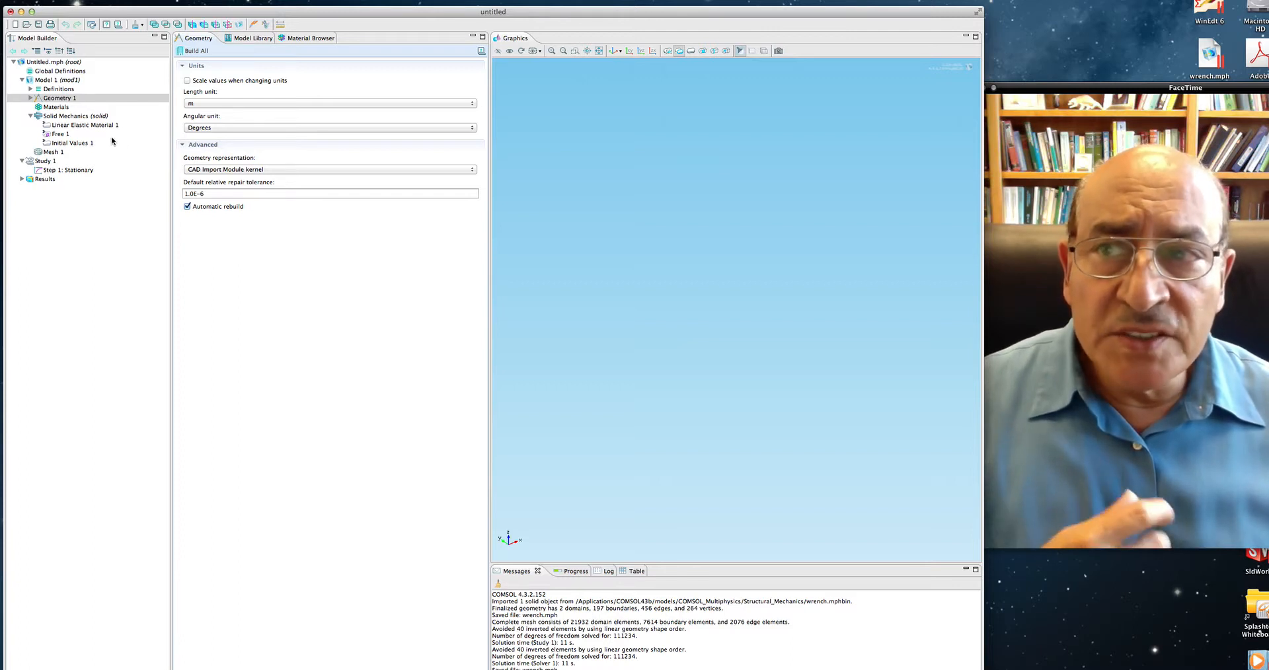
click(36, 80)
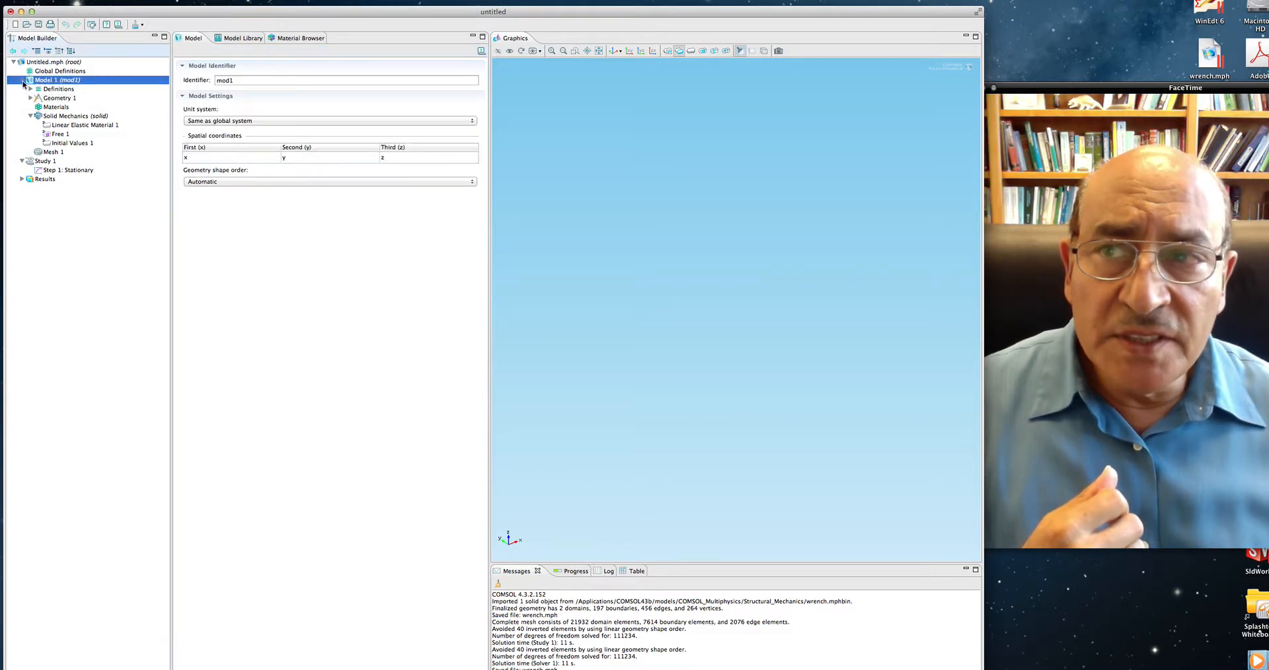
Examine the top-level structure of the model tree with the Model 1 and Study 1 branches collapsed
click(22, 81)
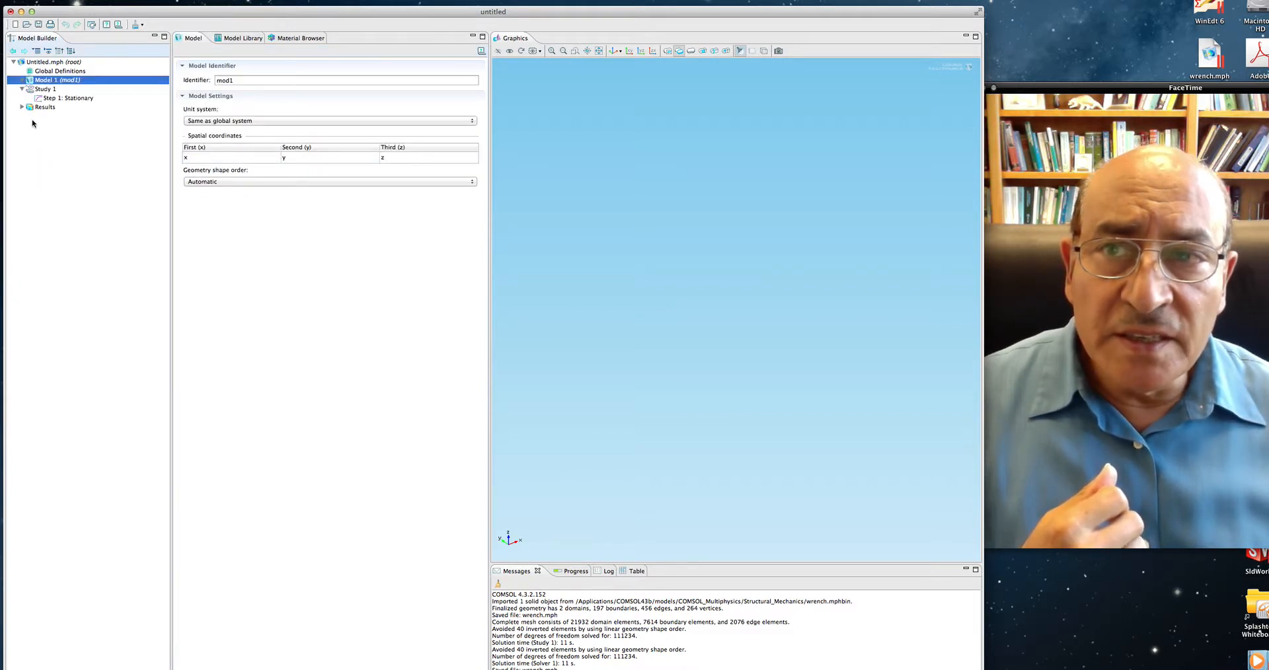
click(22, 81)
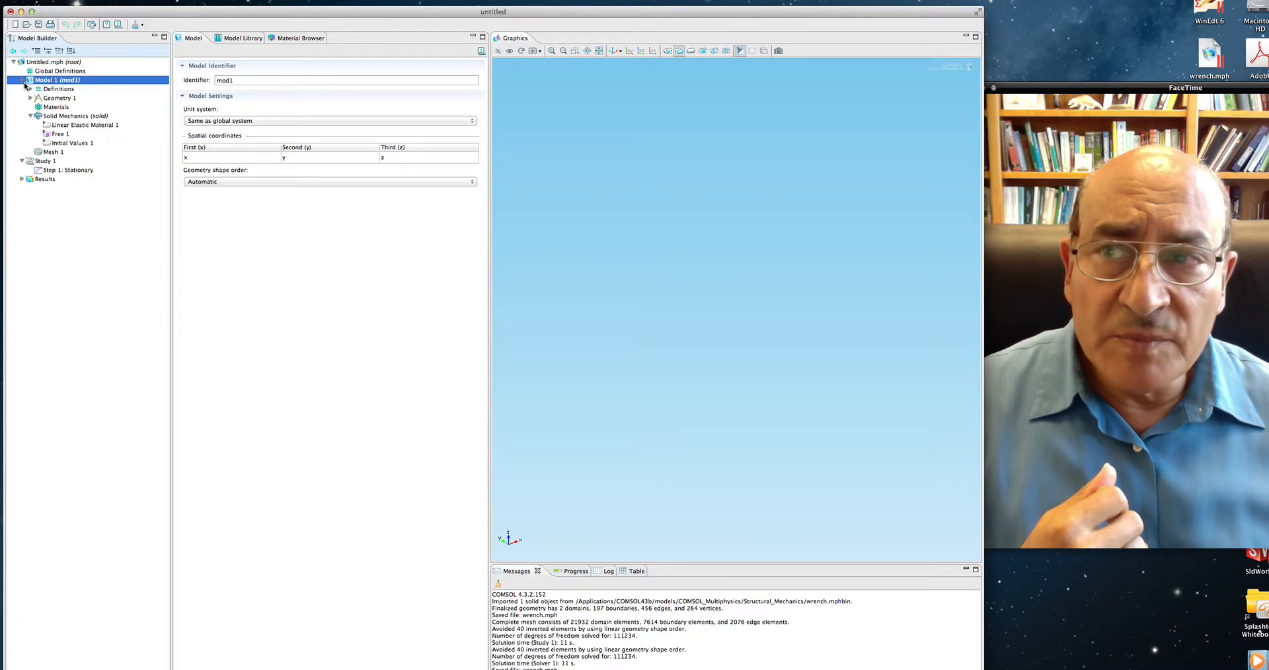
click(23, 81)
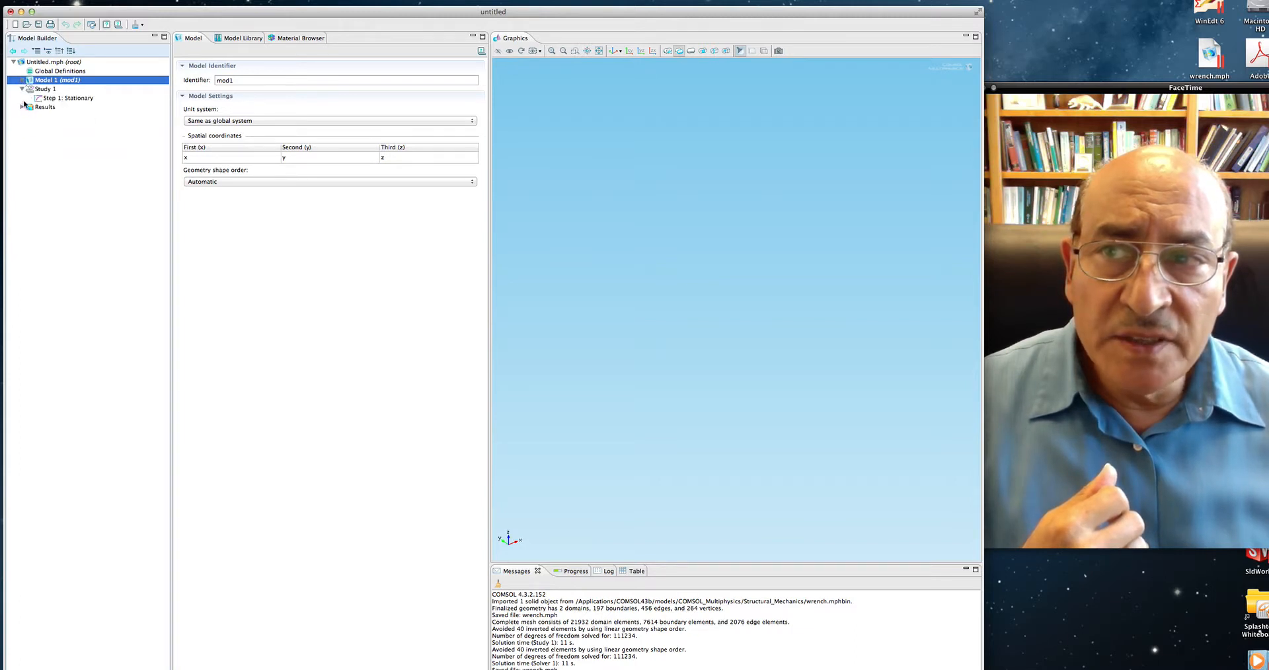
click(23, 90)
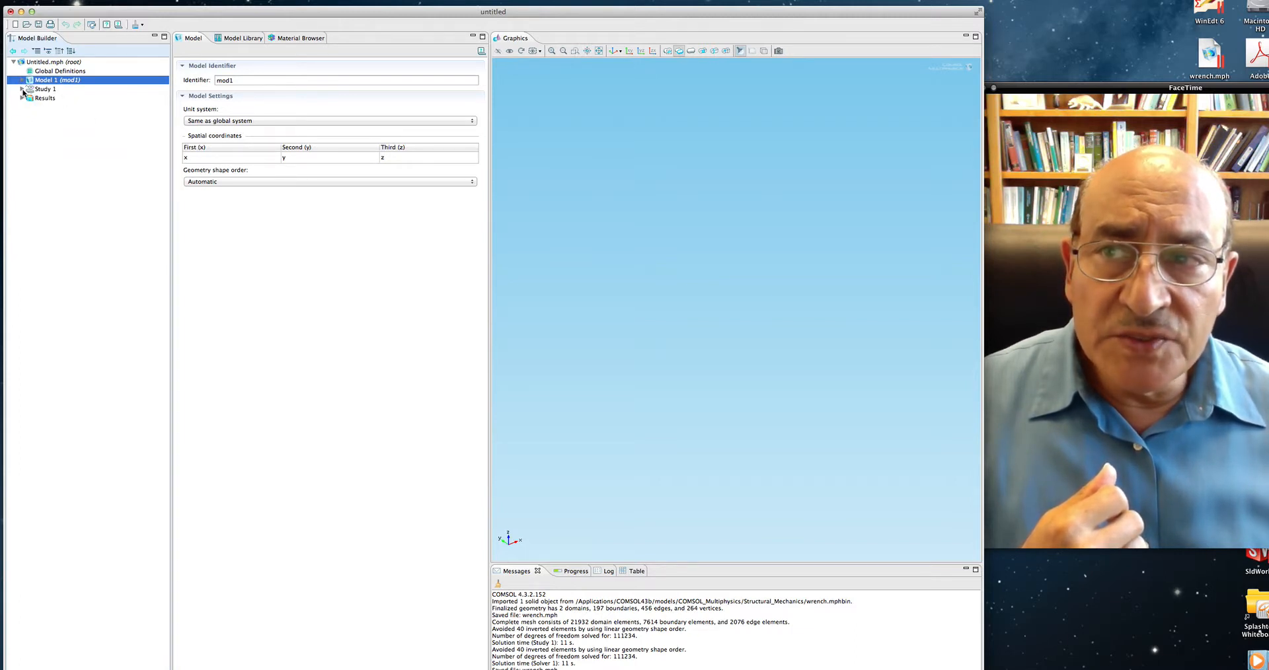
click(23, 89)
click(22, 89)
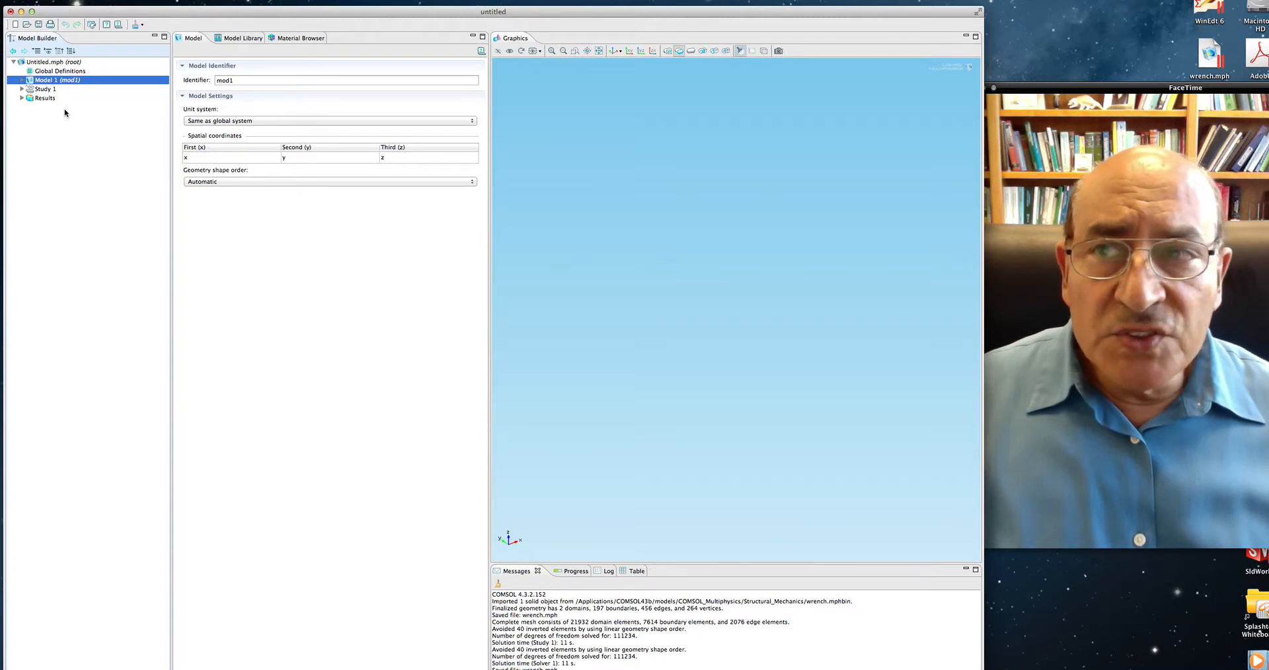
Expand Model 1 and its Geometry 1 node, and add an Import feature to the geometry
click(22, 79)
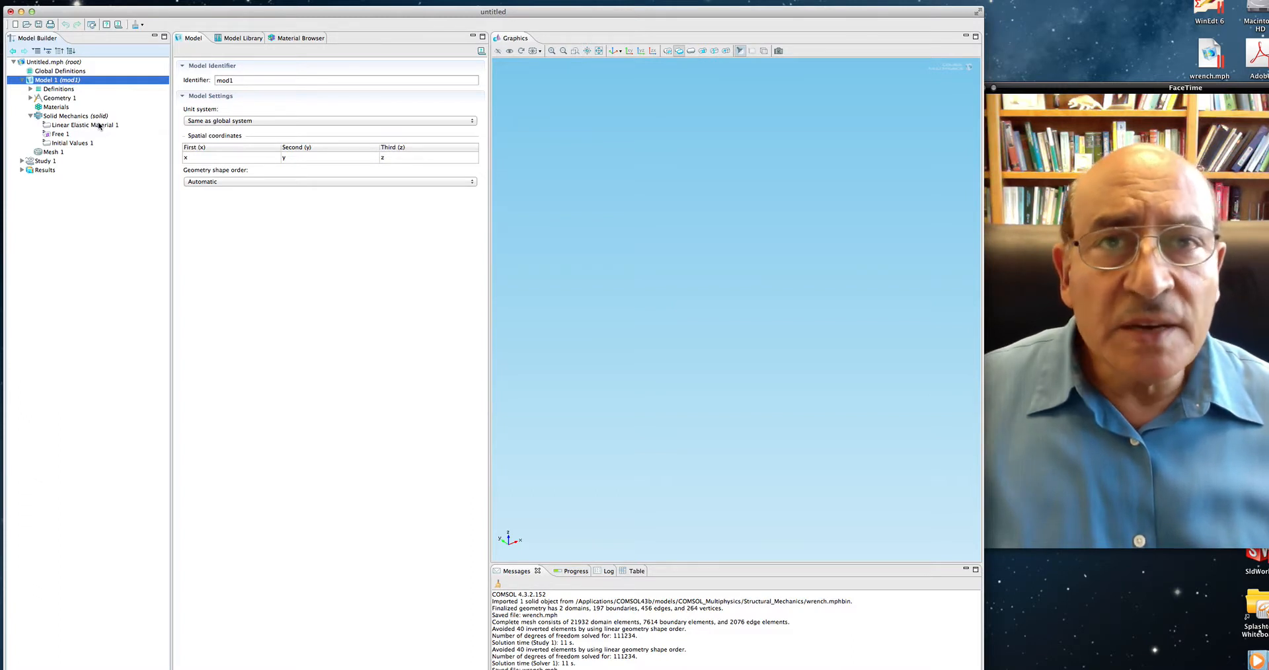
click(30, 97)
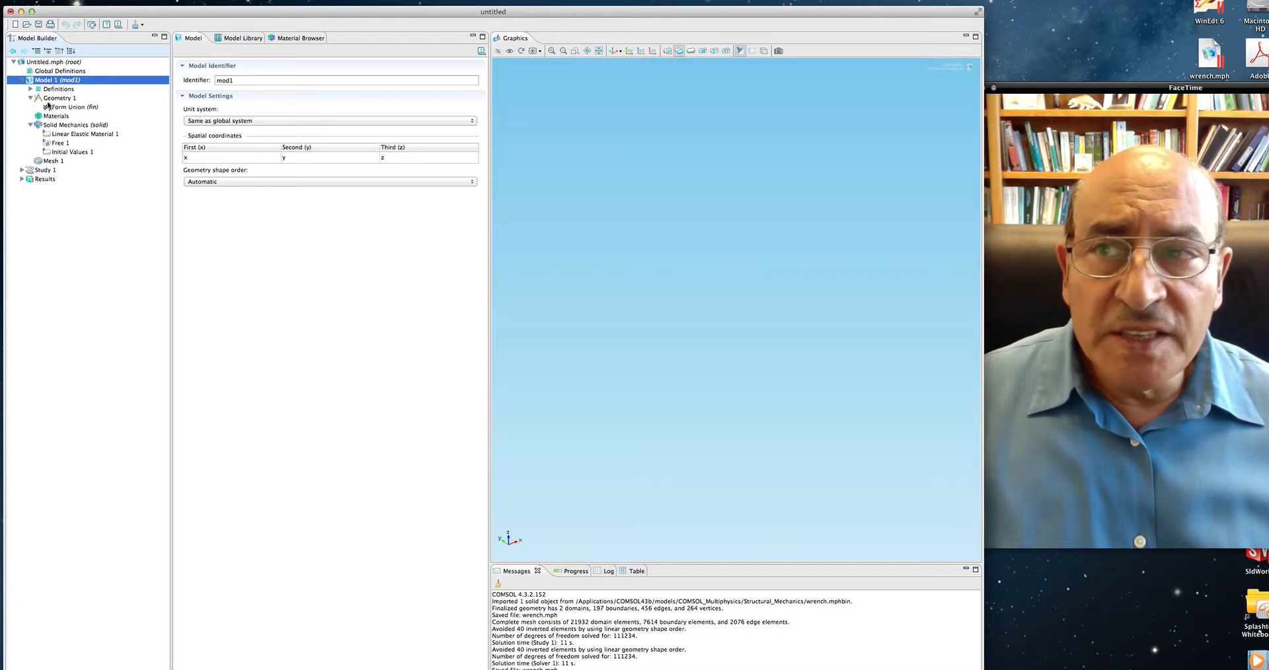
click(59, 98)
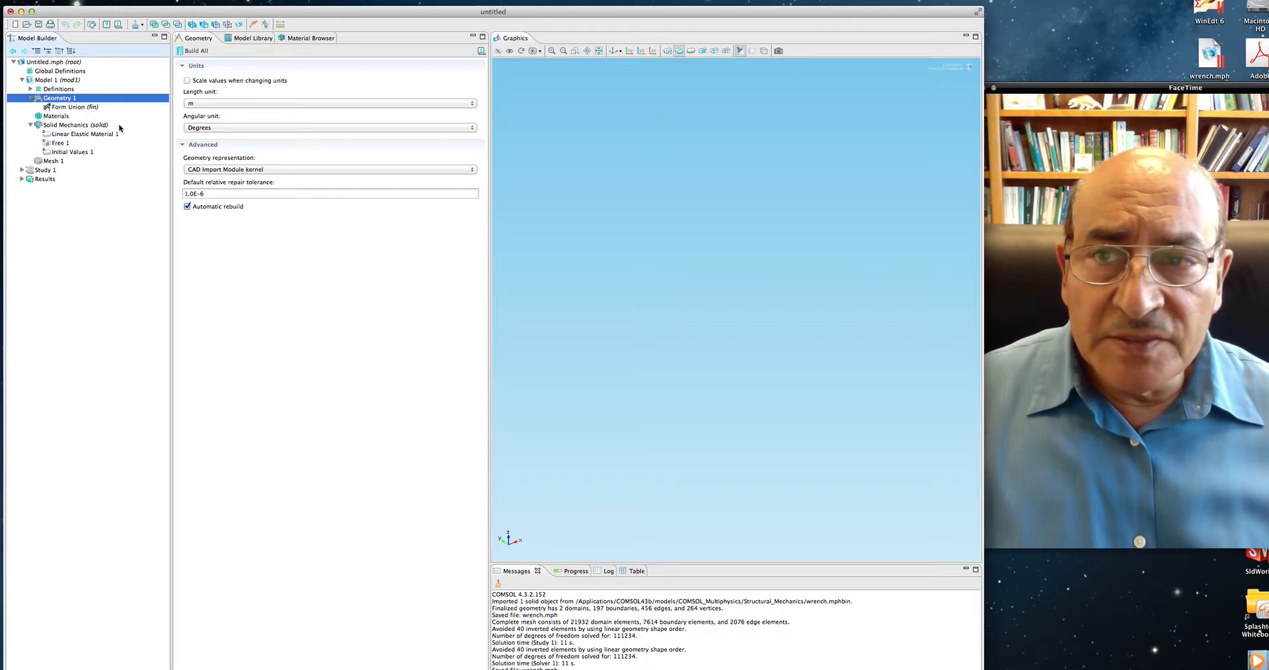
right_click(64, 99)
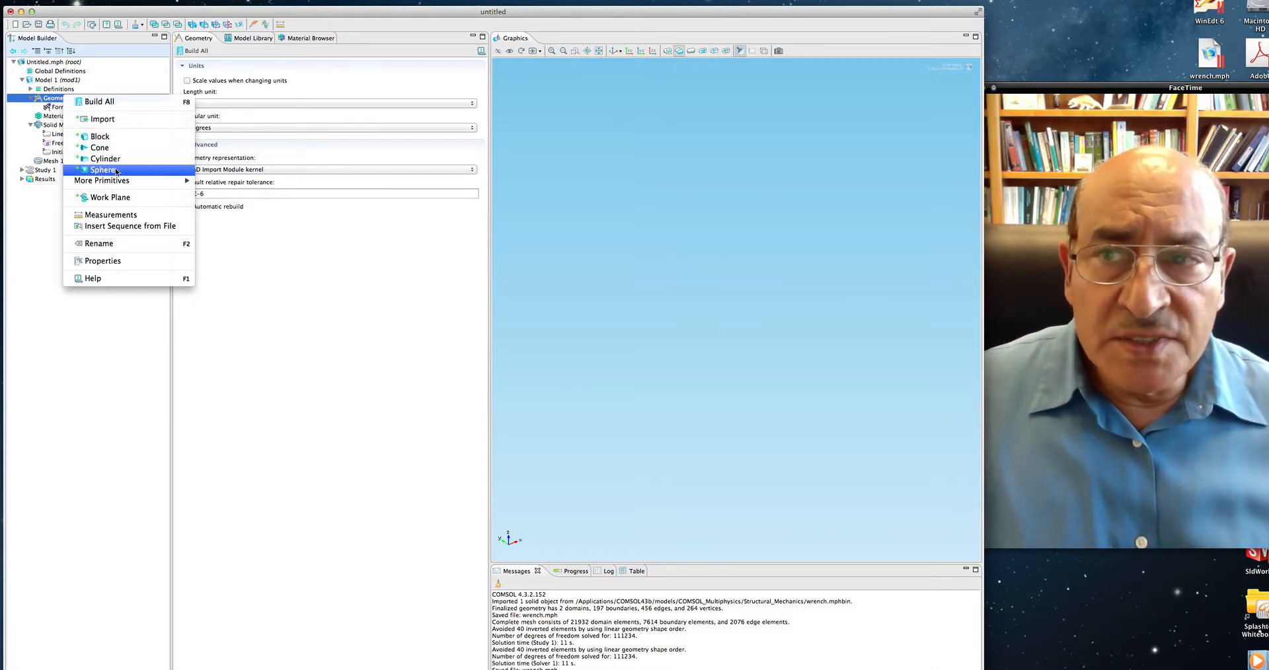
mouse_move(123, 181)
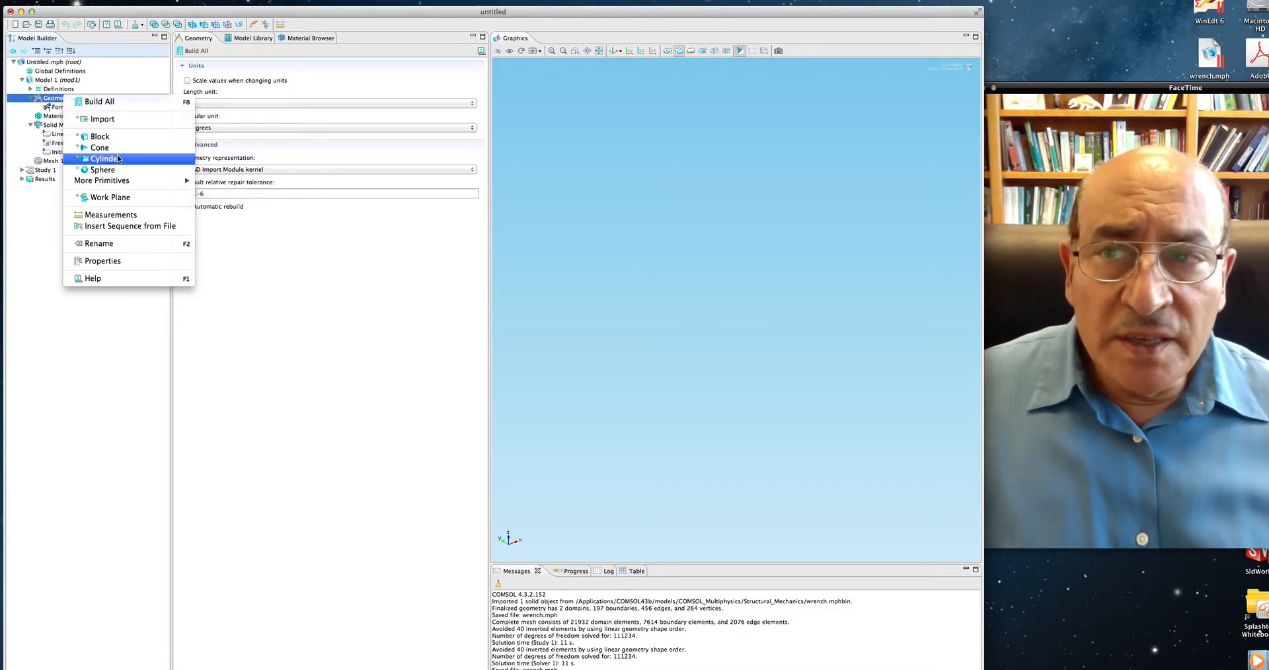
click(102, 120)
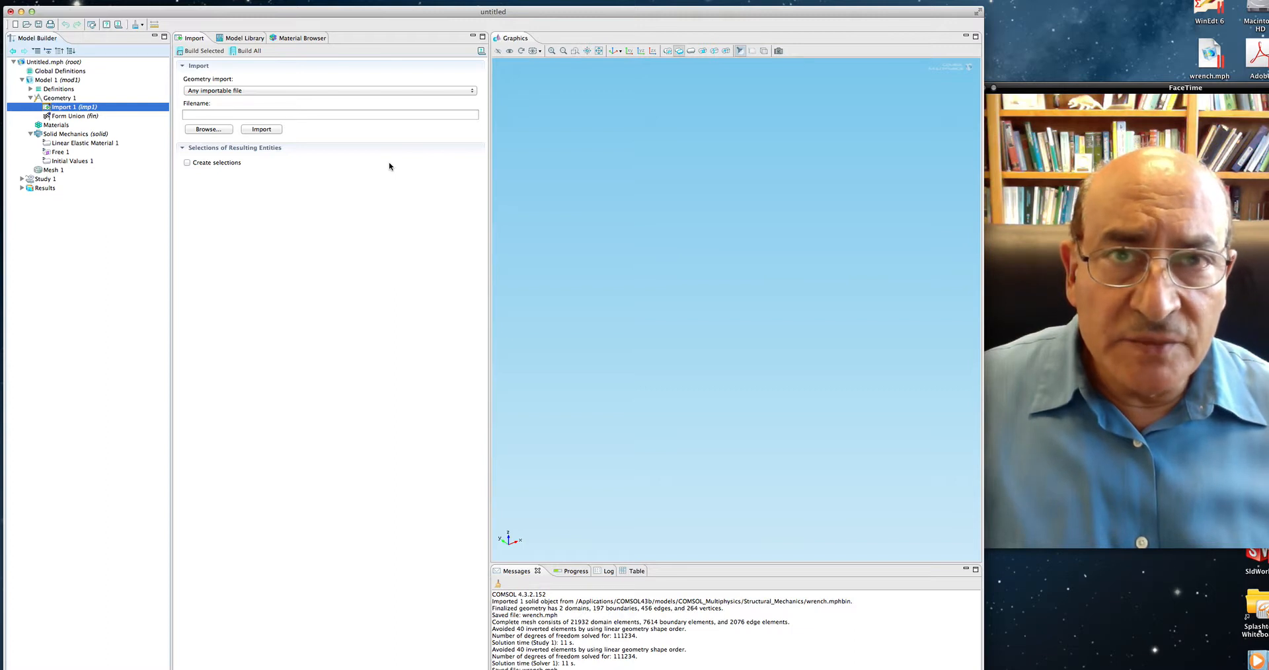
Set the geometry import type to COMSOL Multiphysics file
click(296, 91)
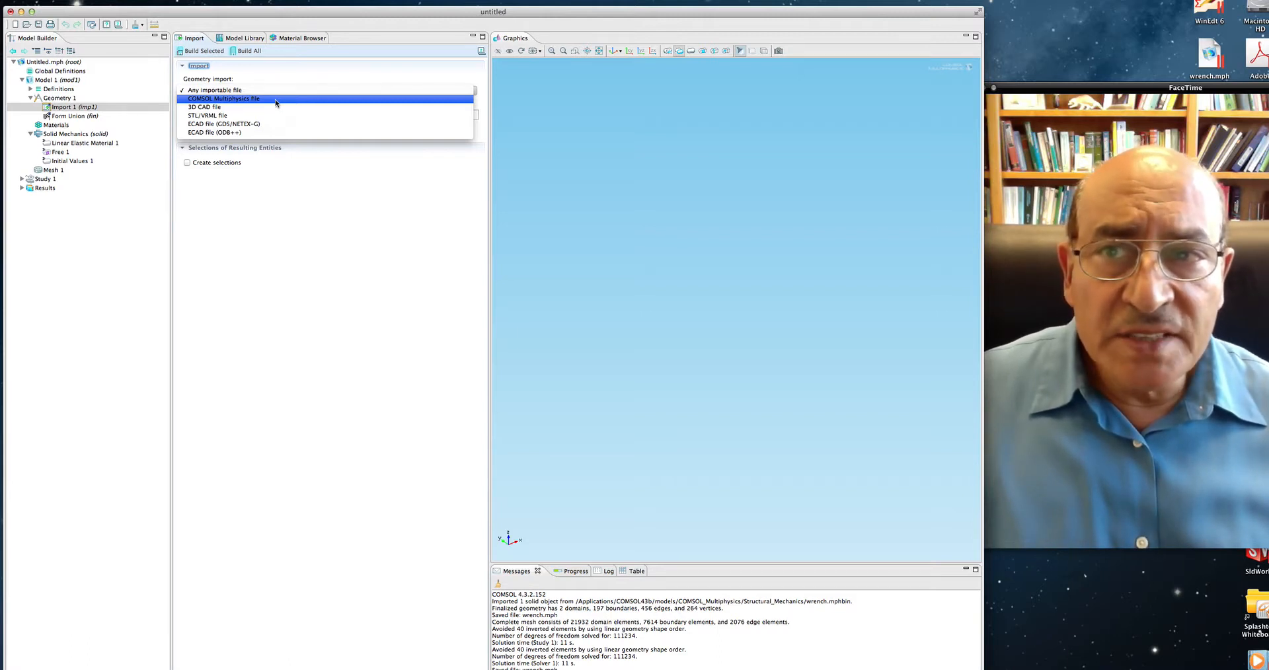
click(275, 101)
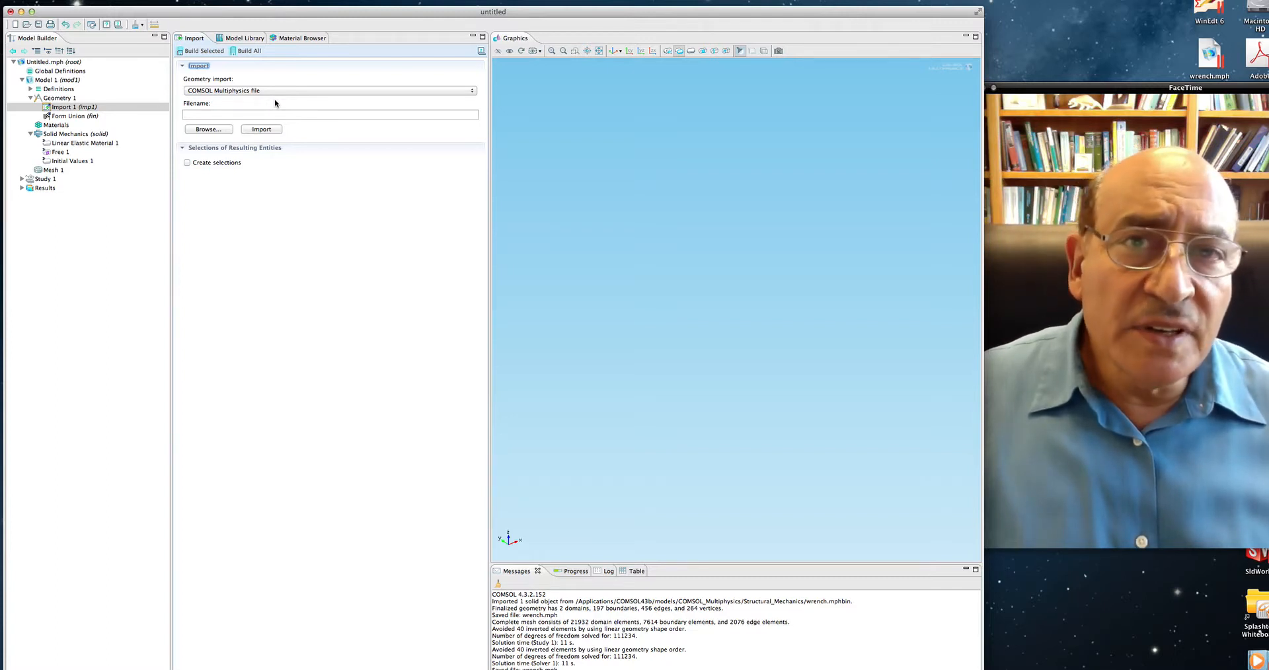
click(260, 114)
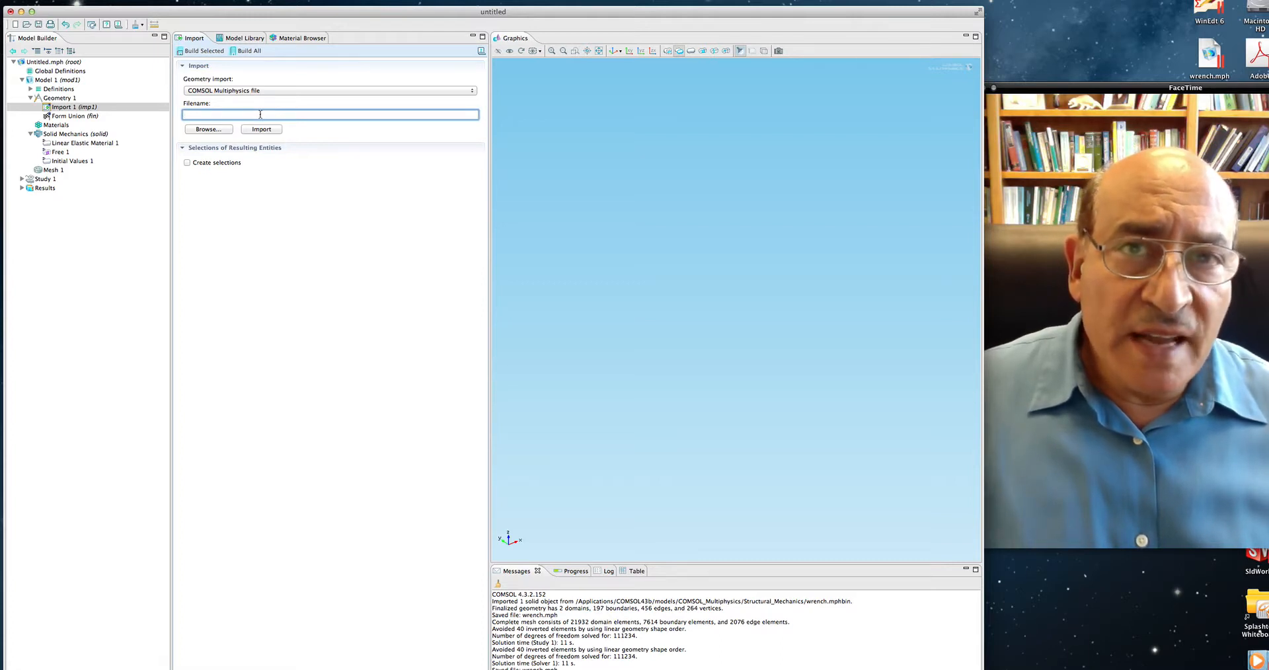
Browse for the geometry file to import and search the computer for wrench.mph
click(222, 131)
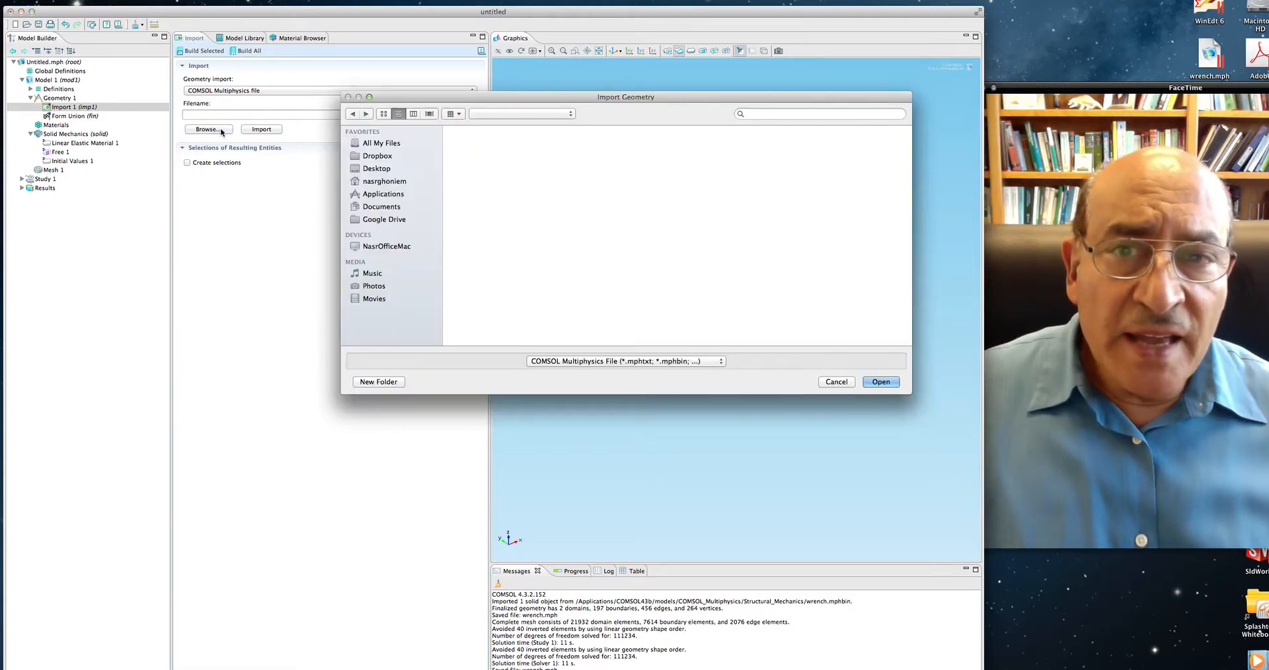
click(807, 117)
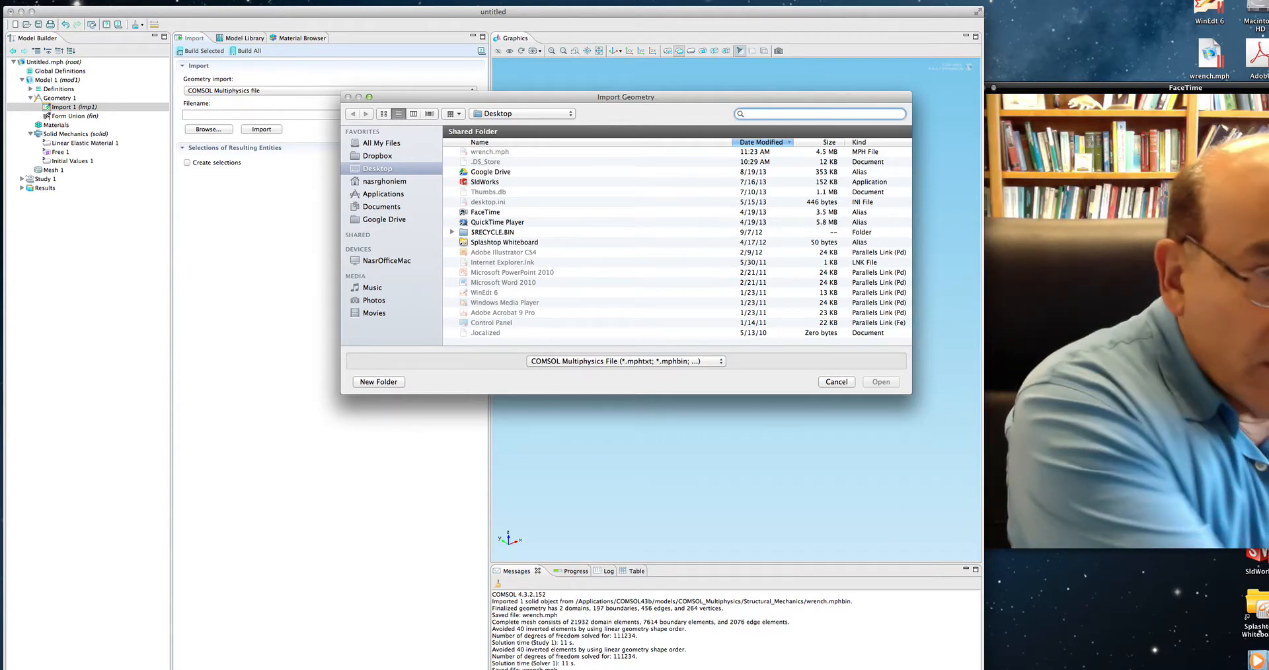
key(Escape)
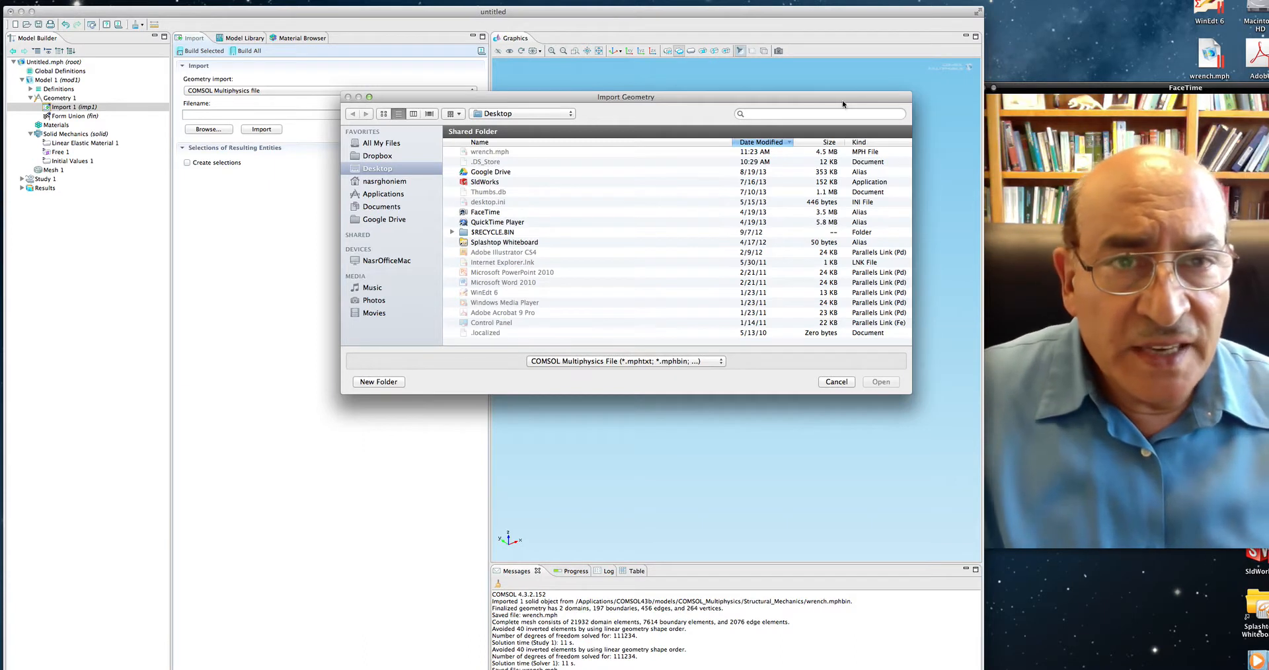
click(775, 116)
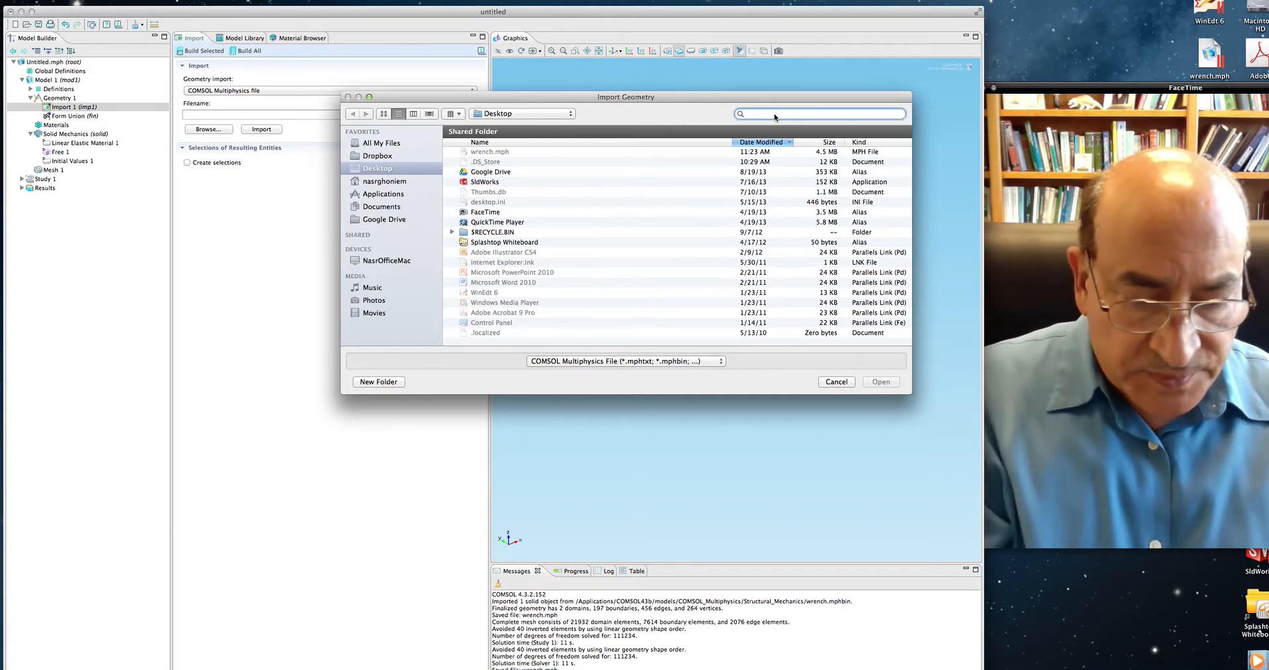
text(w)
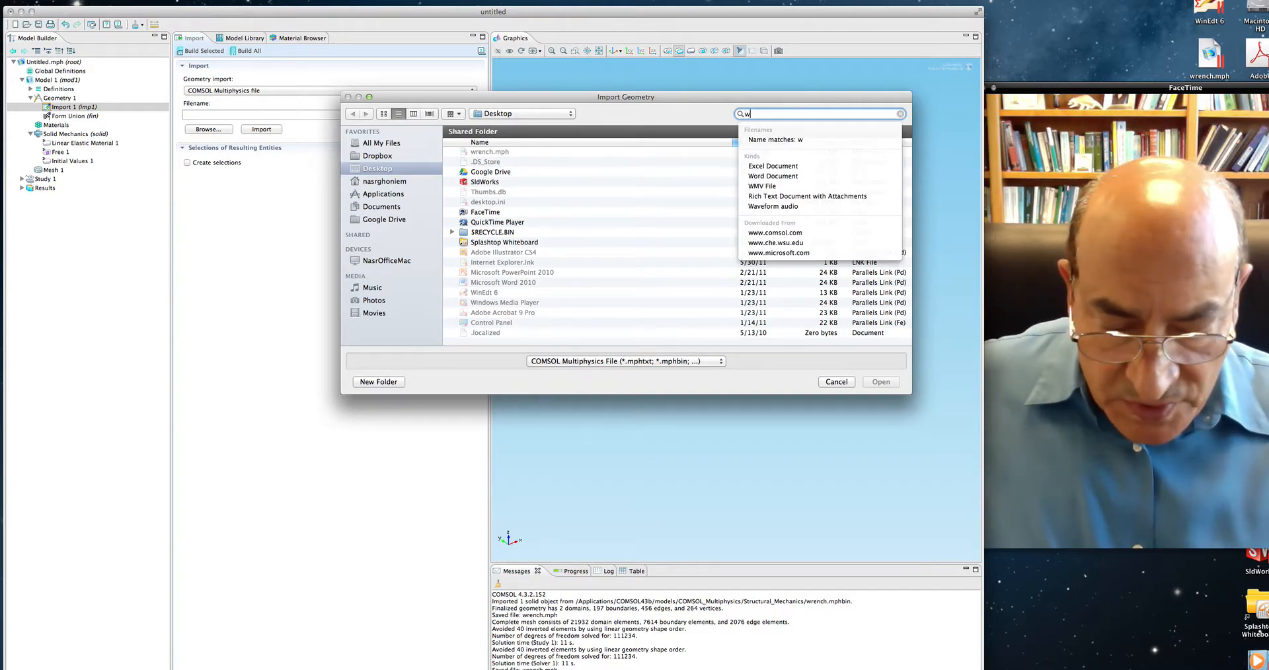
text(re)
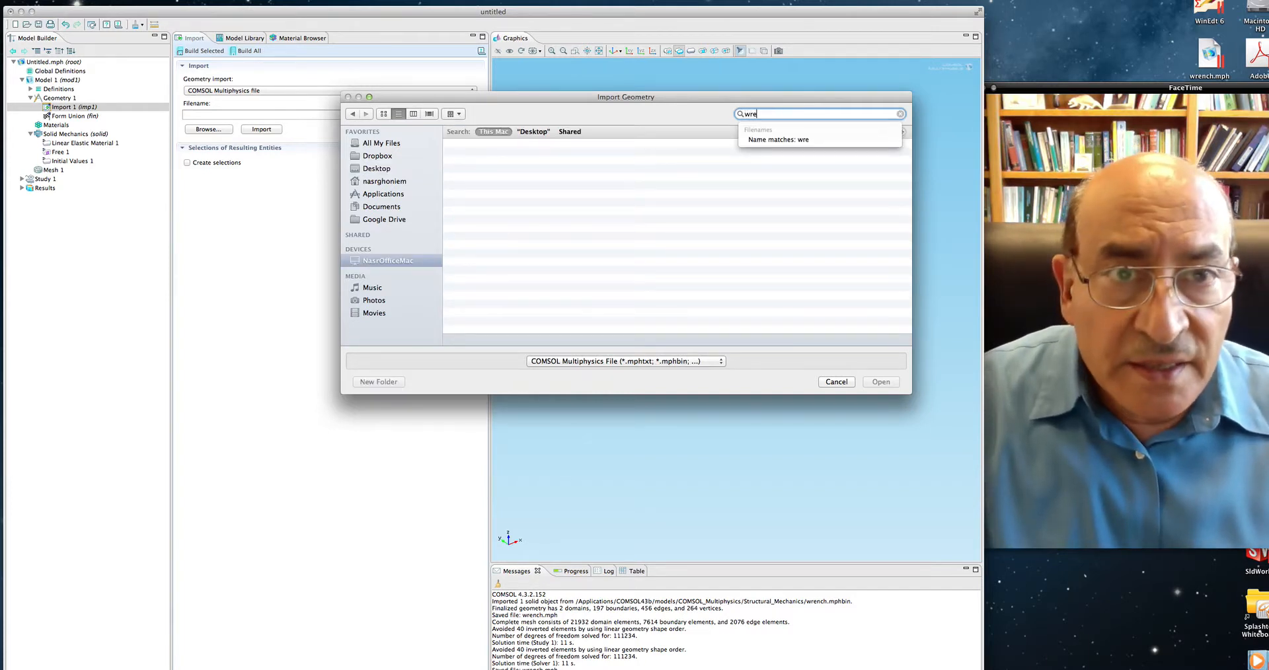
text( nn)
key(BackSpace)
key(BackSpace)
key(BackSpace)
key(BackSpace)
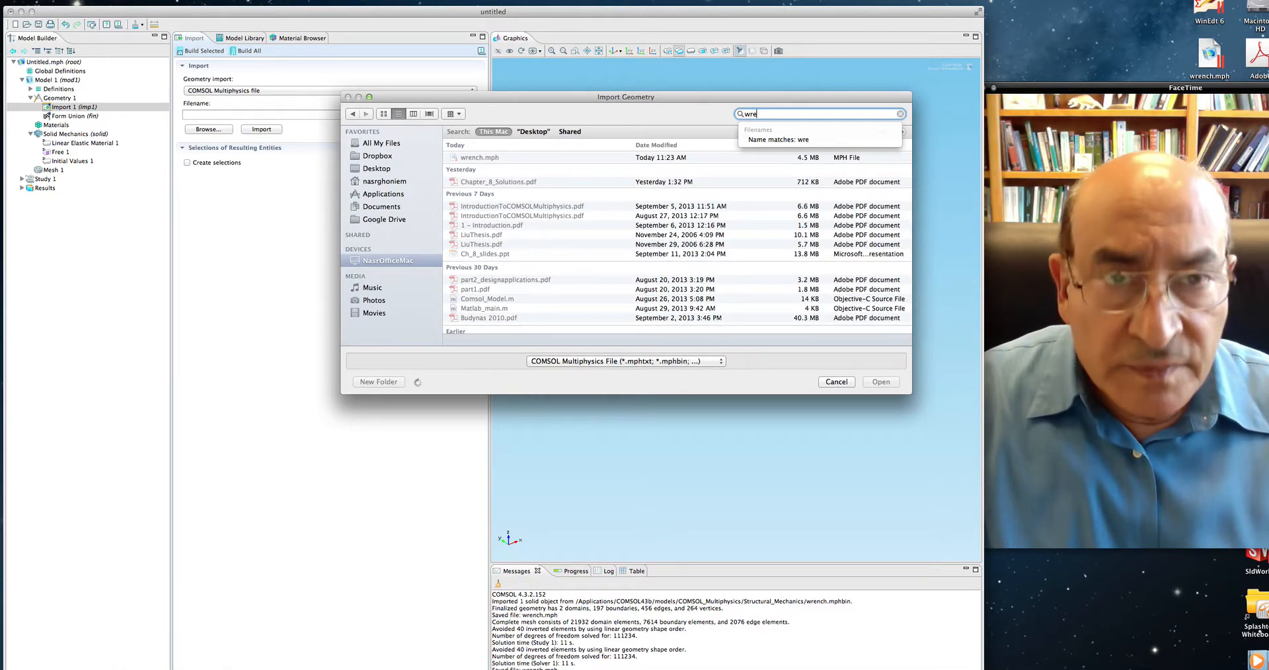
text(nch)
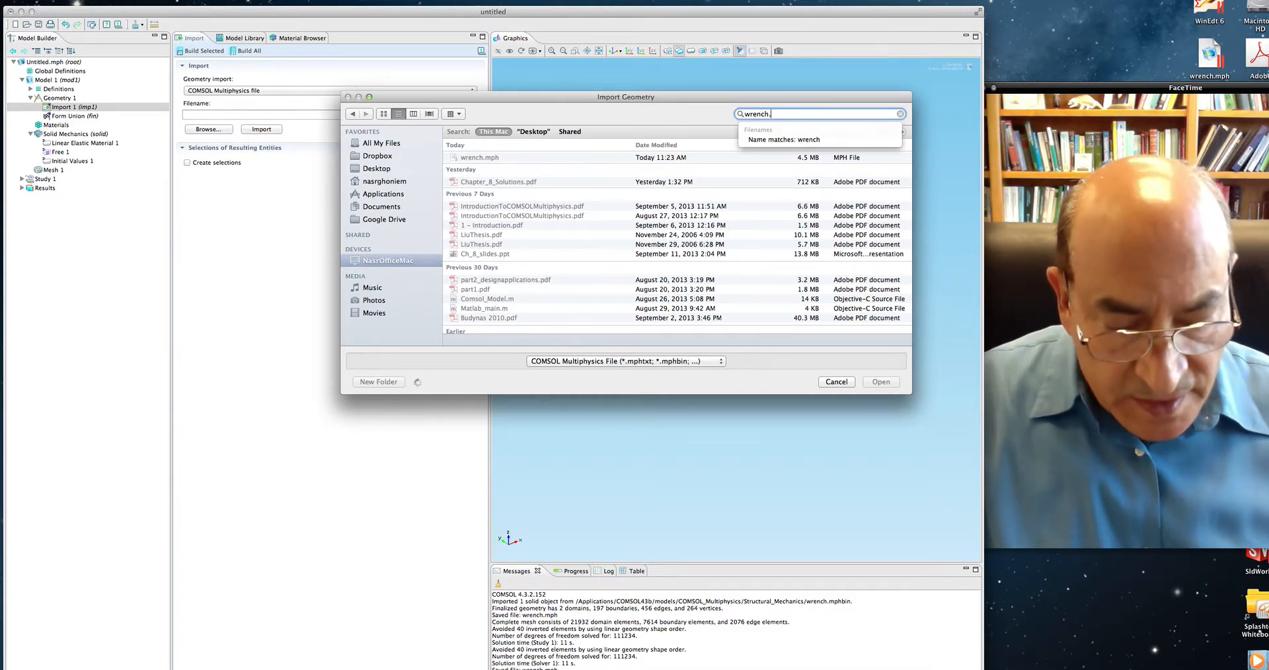
text(.mph)
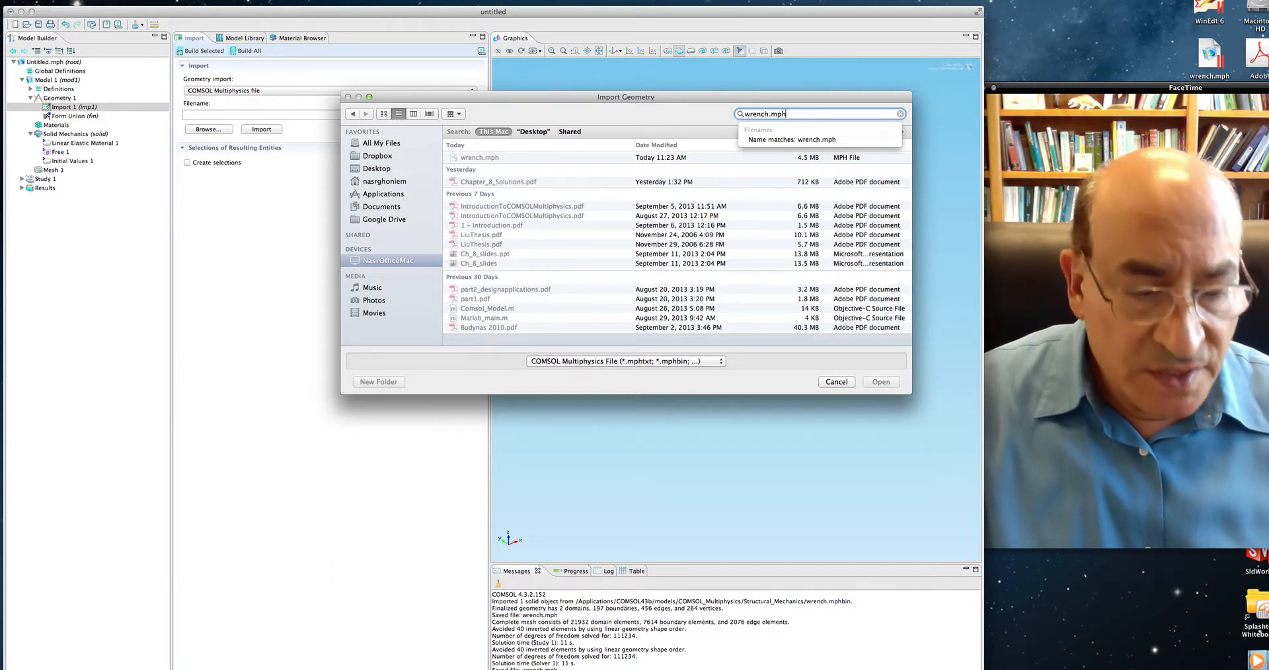
key(Return)
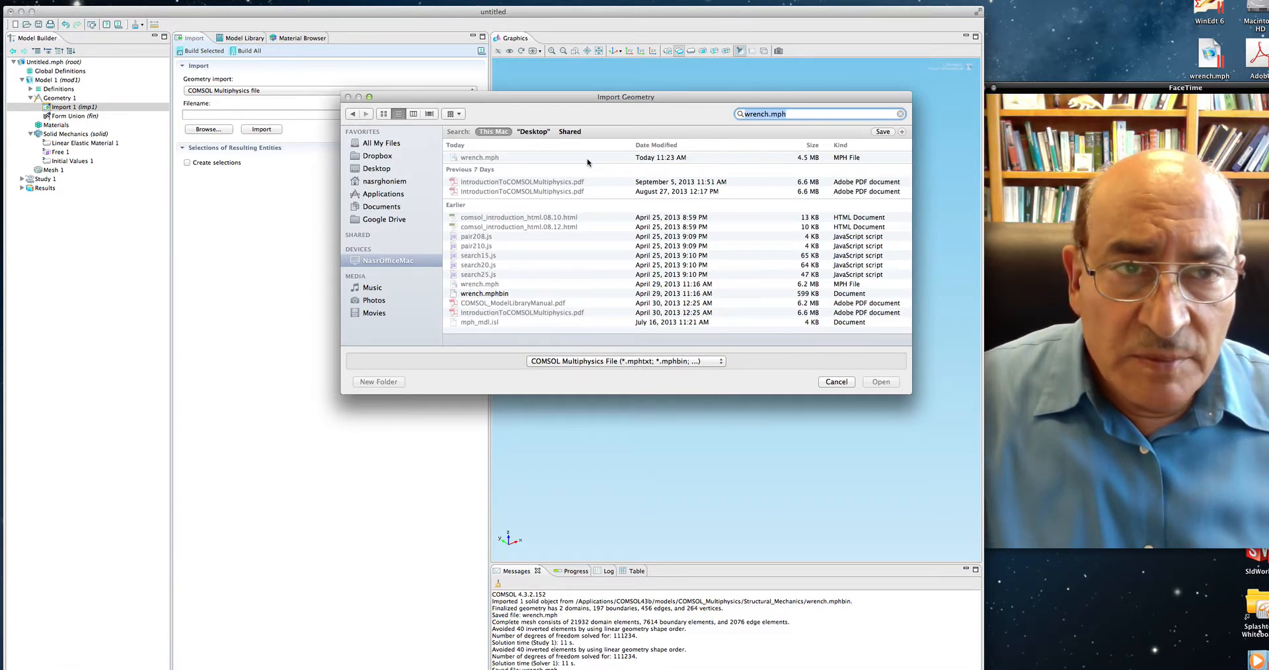
Choose wrench.mphbin from the Structural_Mechanics model folder and import it into Geometry 1
click(477, 294)
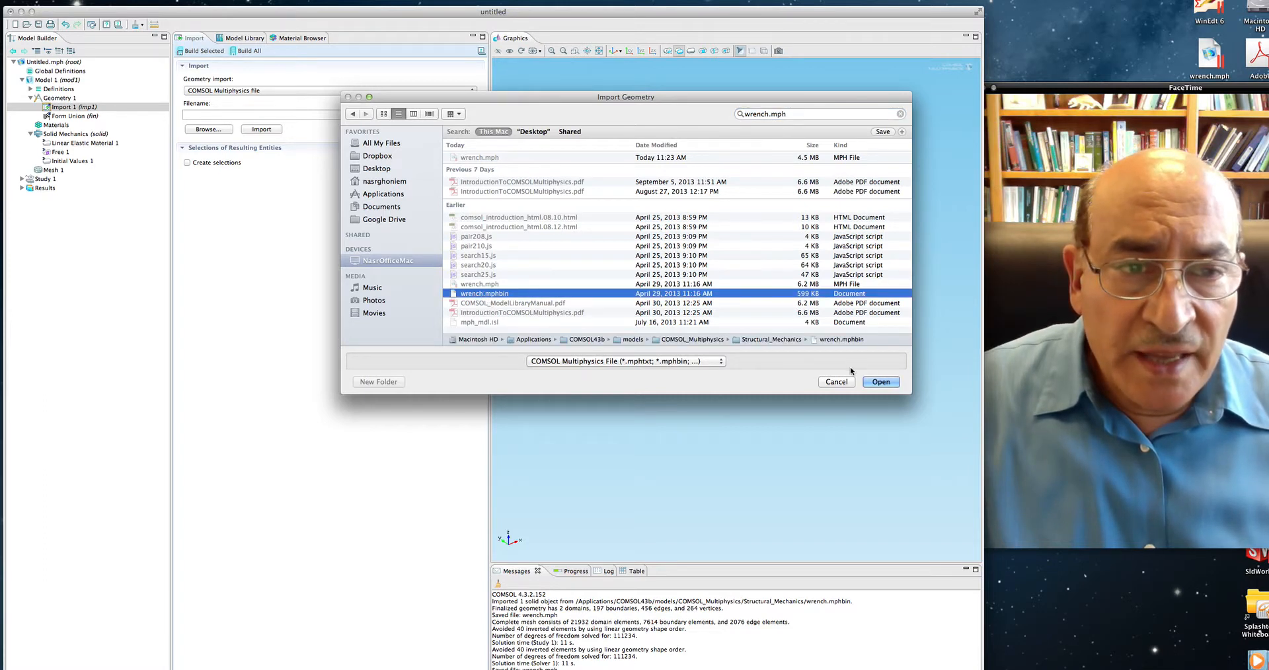
click(881, 382)
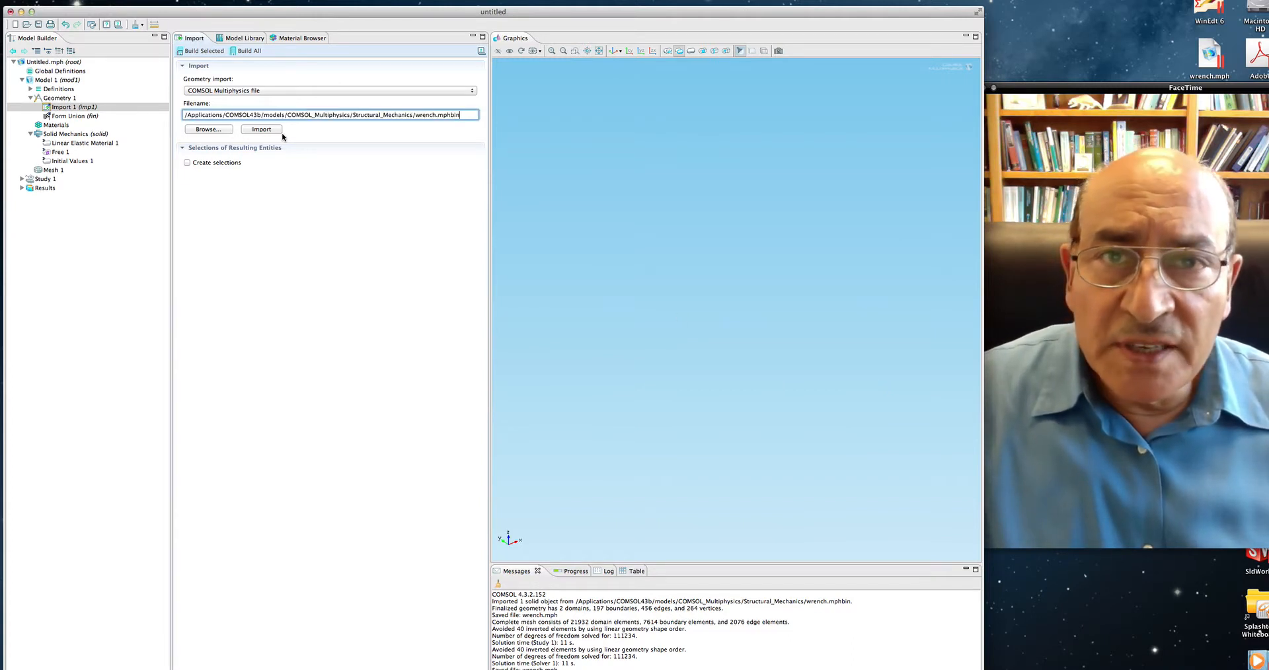
click(262, 130)
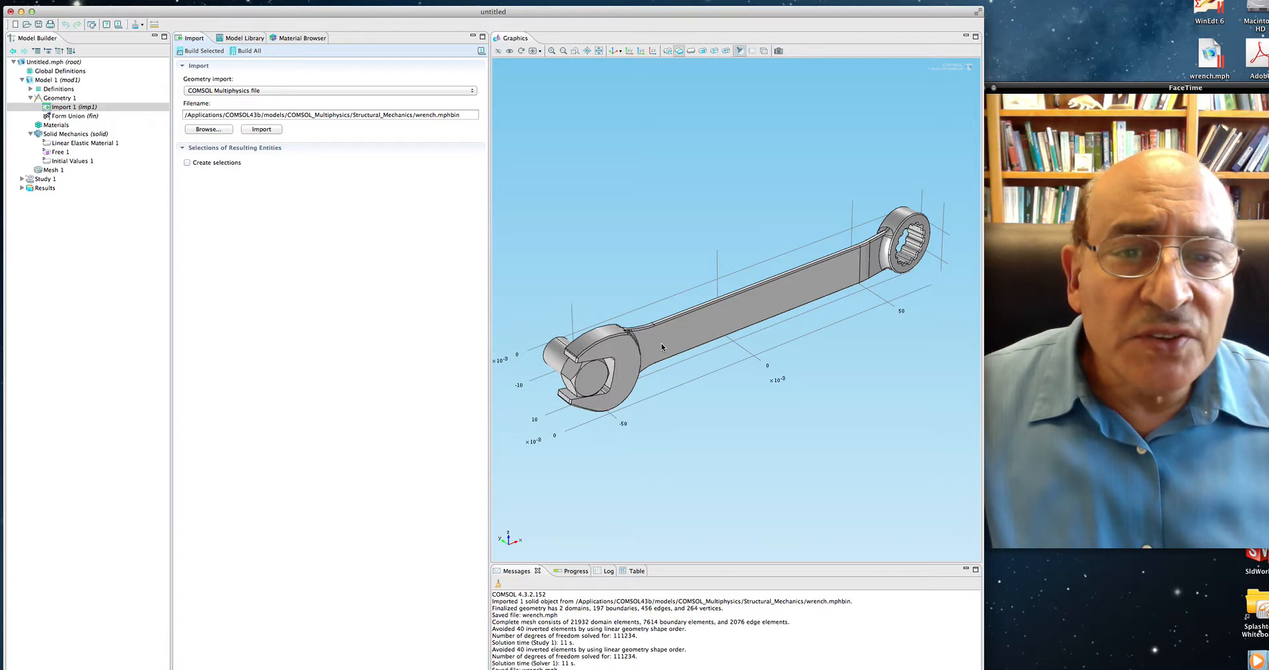
Examine the imported wrench from several angles and close up at its open jaw and bolt
drag(661, 343, 697, 364)
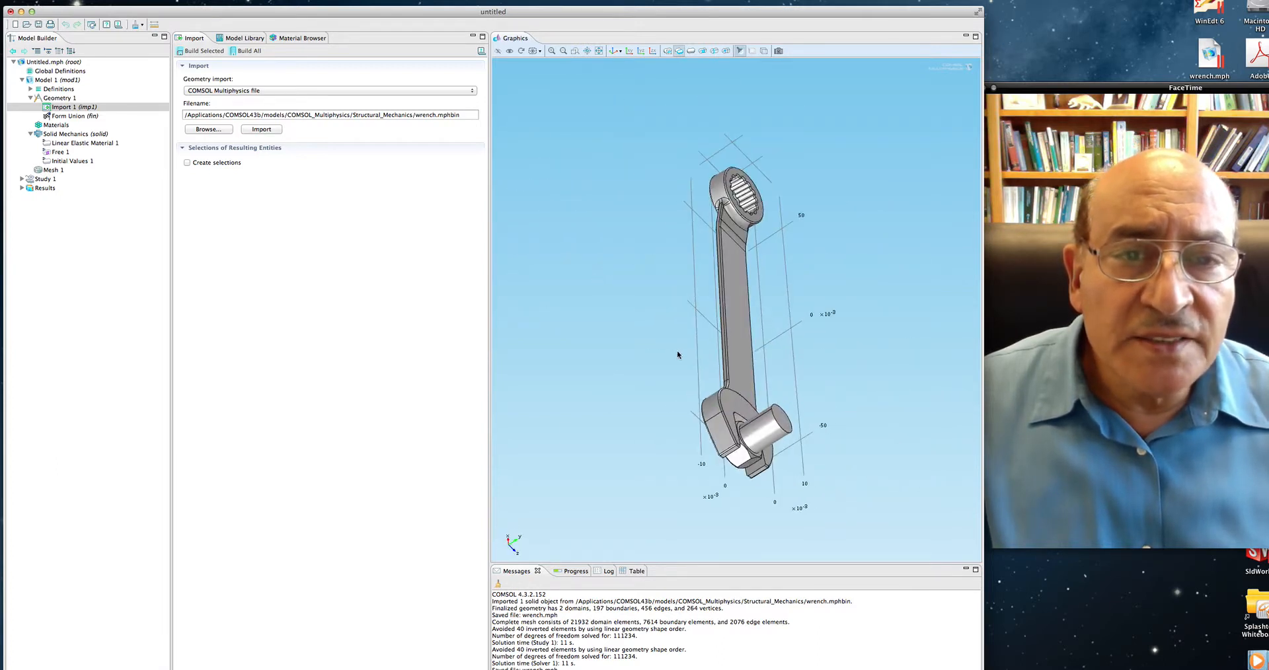
click(615, 52)
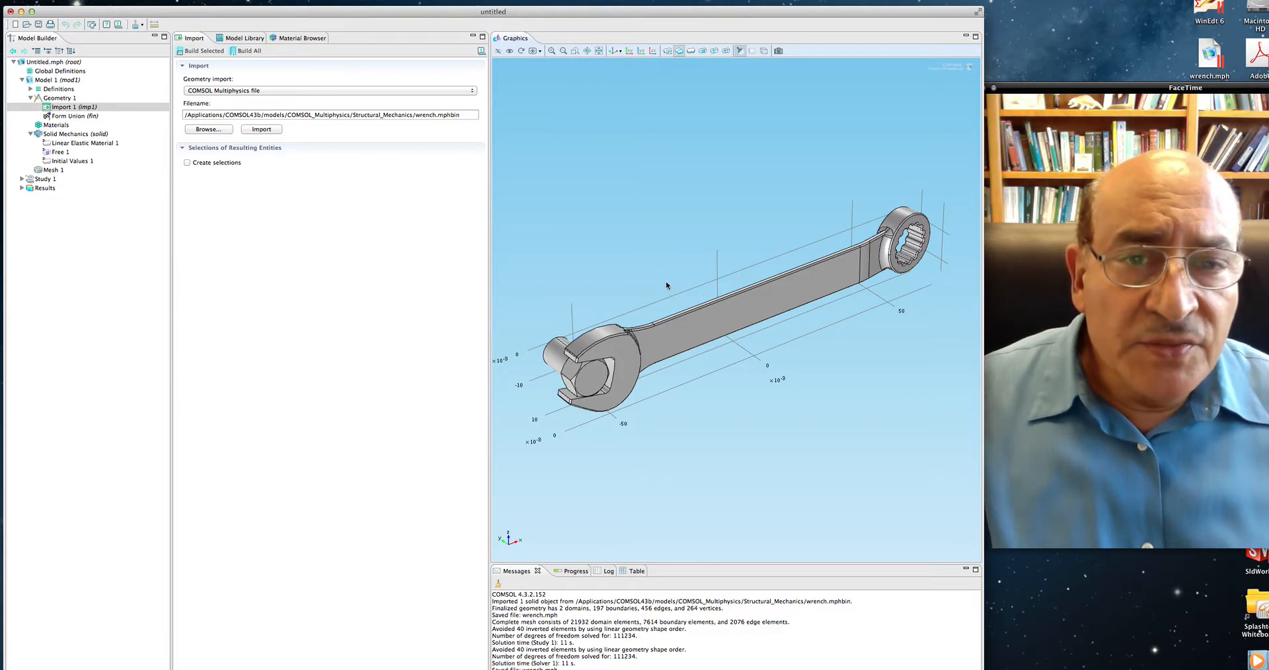
mouse_move(670, 285)
right_down()
mouse_move(974, 267)
mouse_move(662, 298)
mouse_move(744, 306)
mouse_move(668, 290)
right_up()
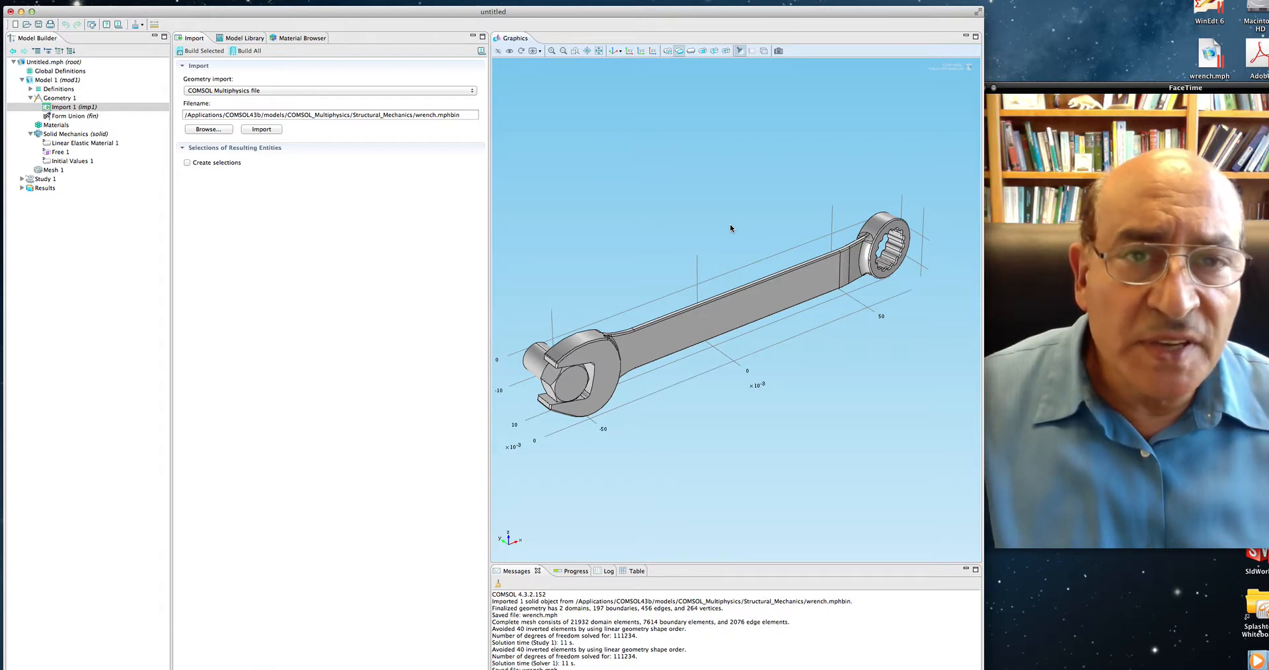
click(552, 51)
click(552, 52)
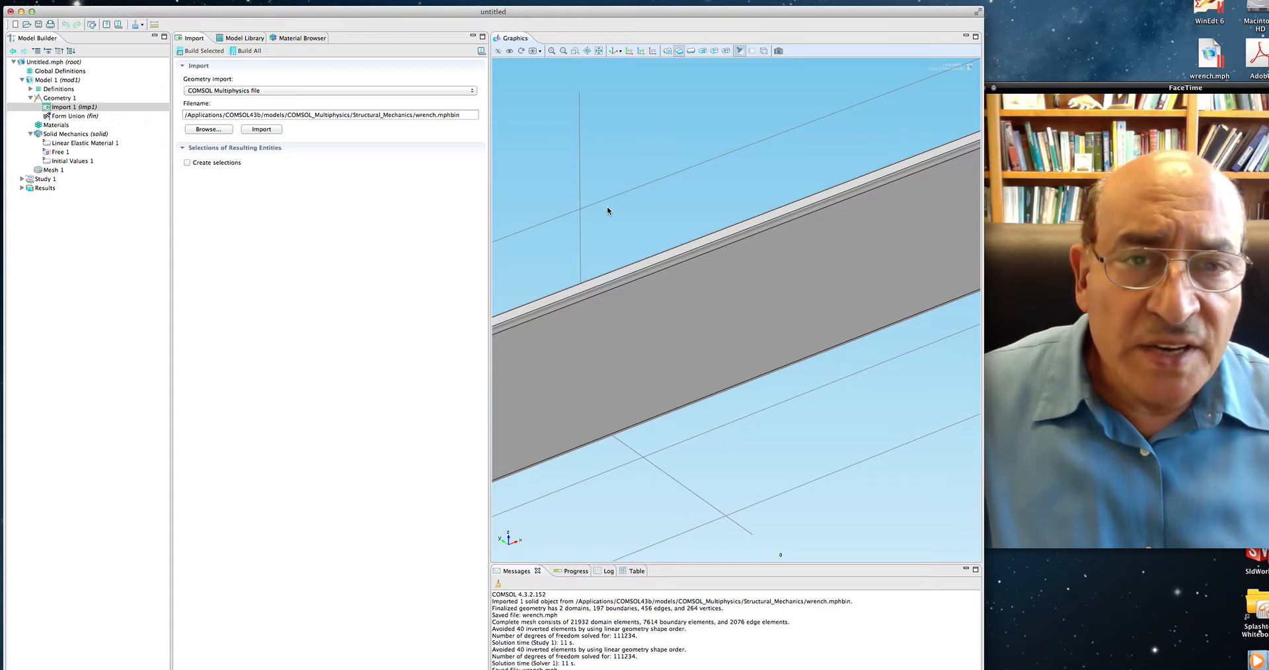
drag(643, 283, 822, 291)
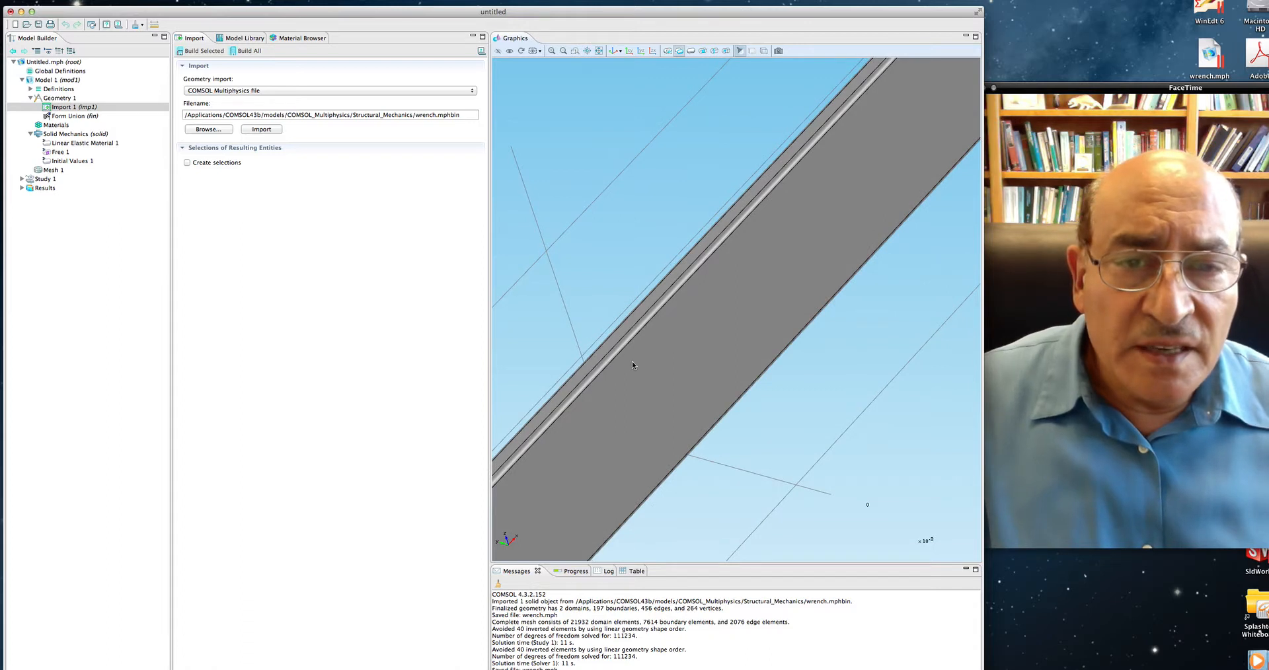
drag(636, 360, 713, 345)
drag(694, 388, 709, 353)
mouse_move(696, 379)
mouse_down()
mouse_move(734, 383)
mouse_move(697, 363)
mouse_move(785, 447)
mouse_move(693, 367)
mouse_up()
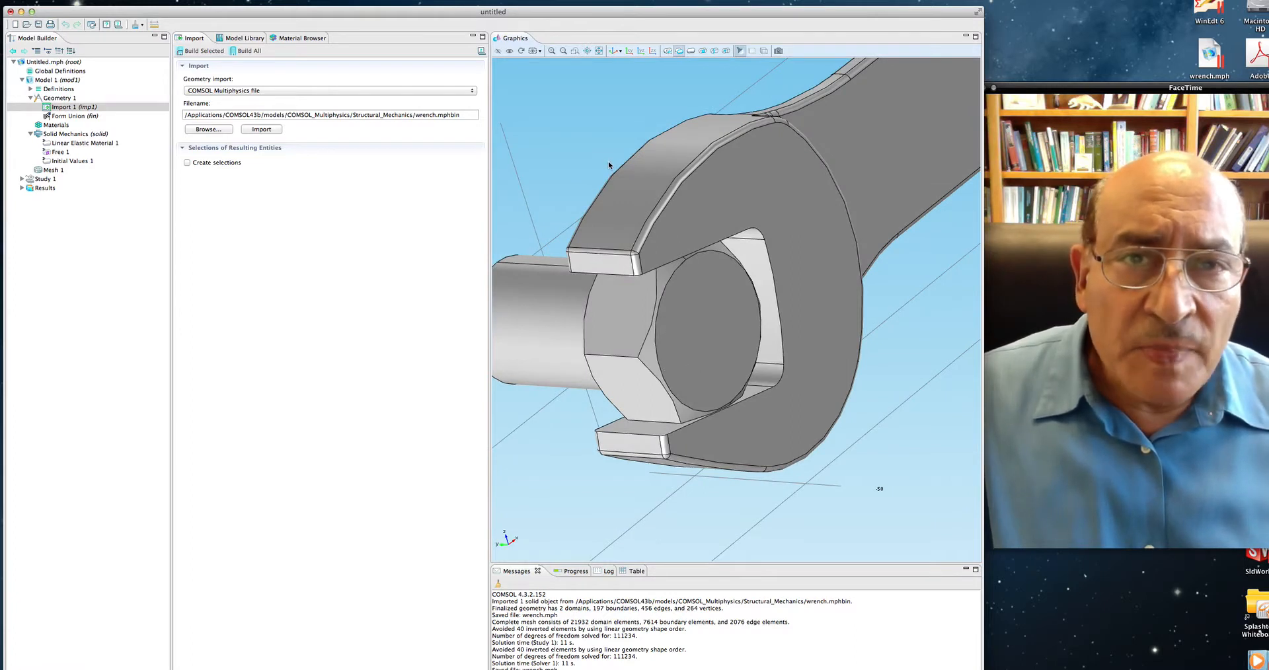
View the wrench along the XY, YZ and ZX planes, and return to the default 3D view
click(615, 51)
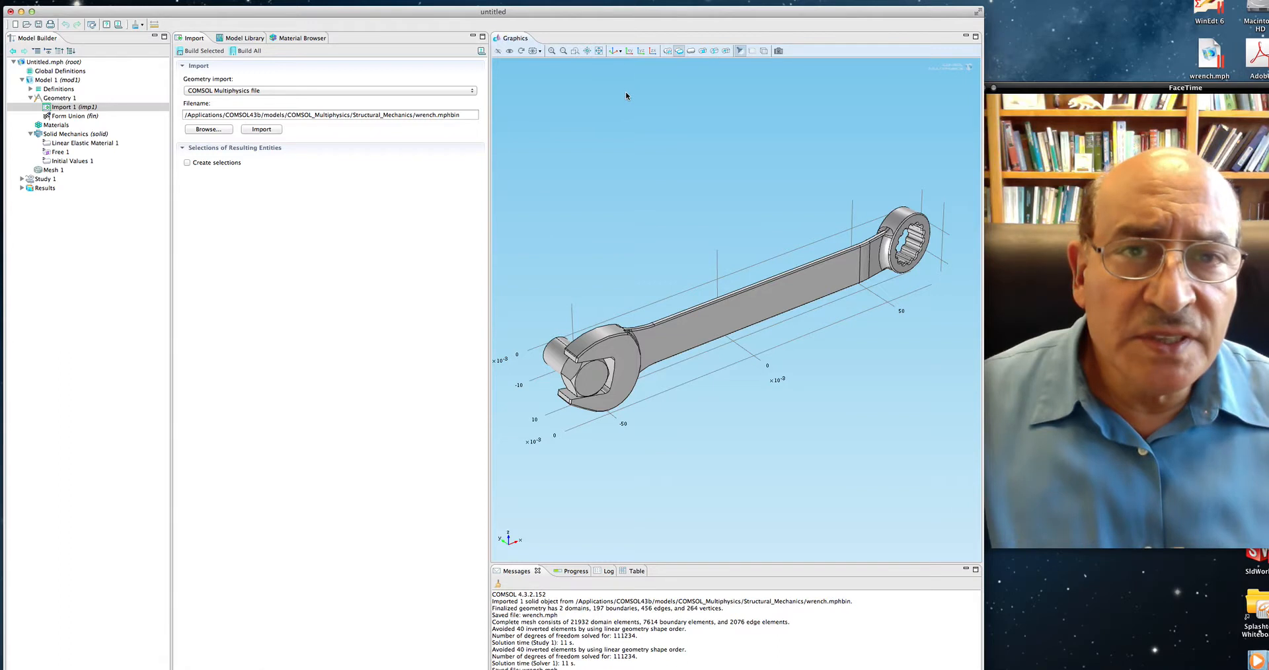
click(629, 52)
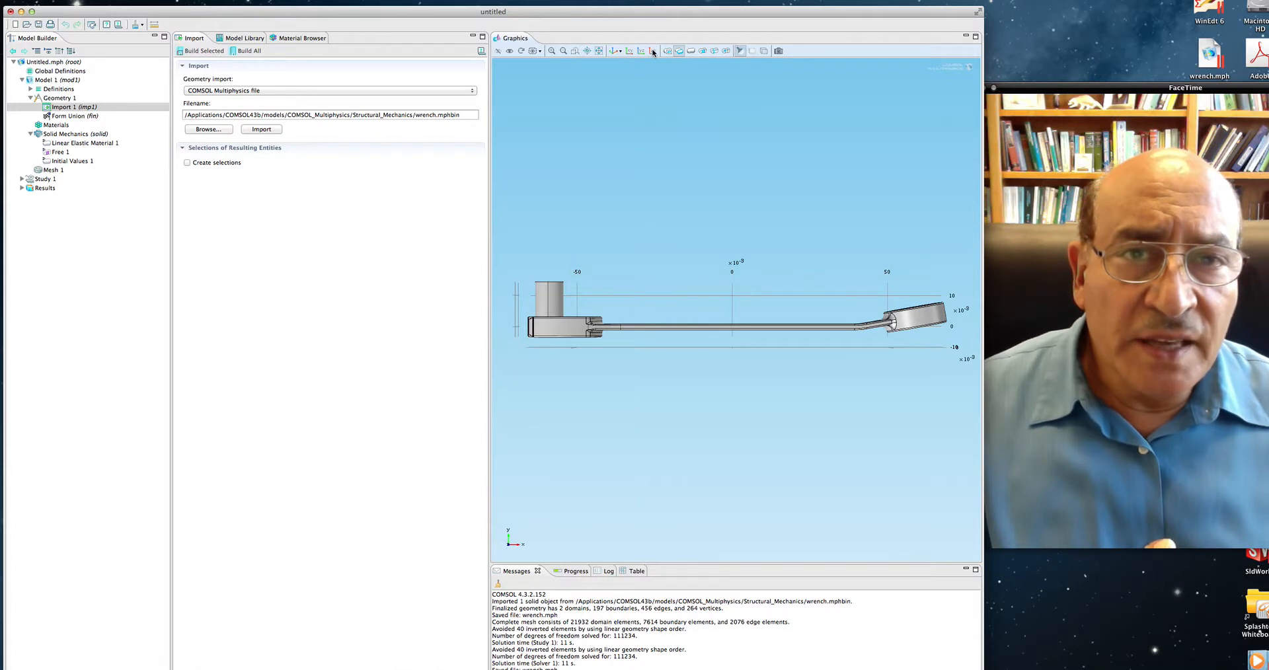
click(641, 51)
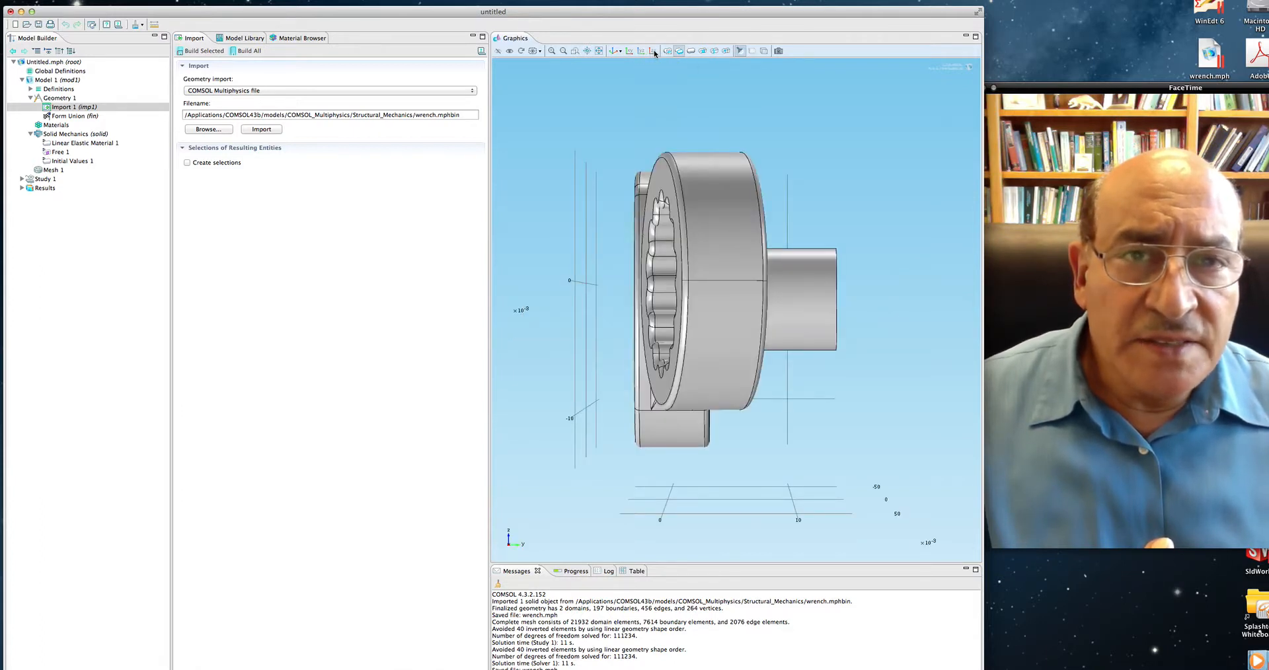
click(653, 51)
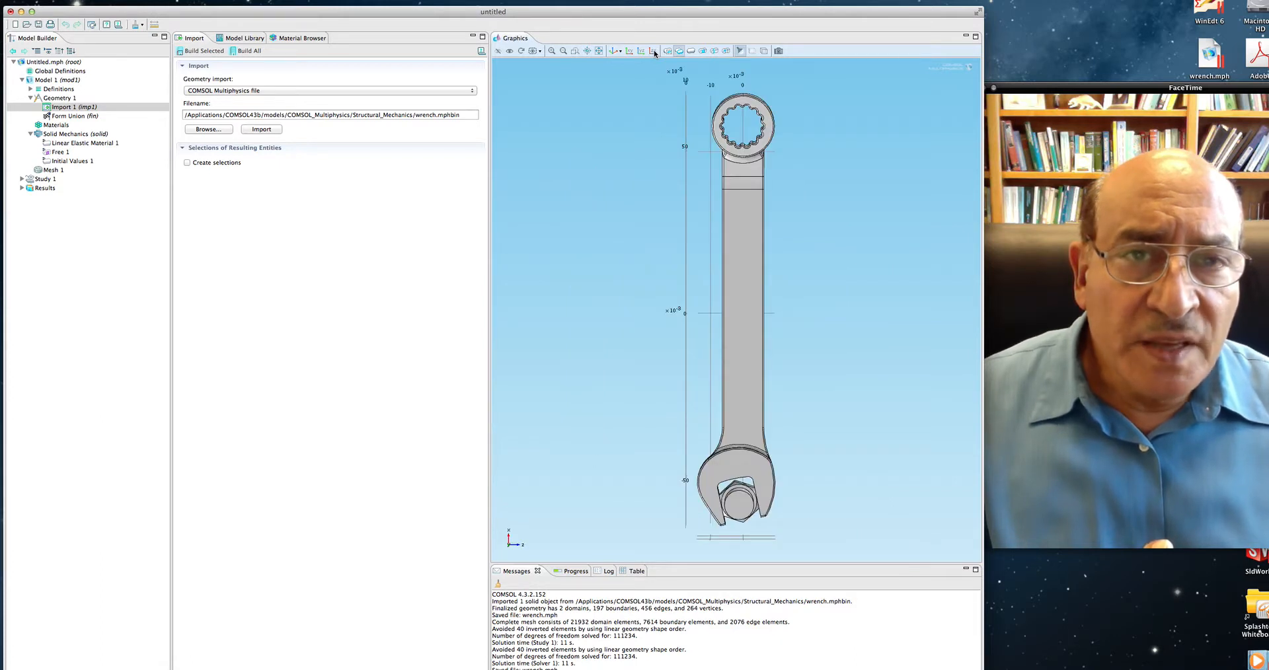
click(615, 51)
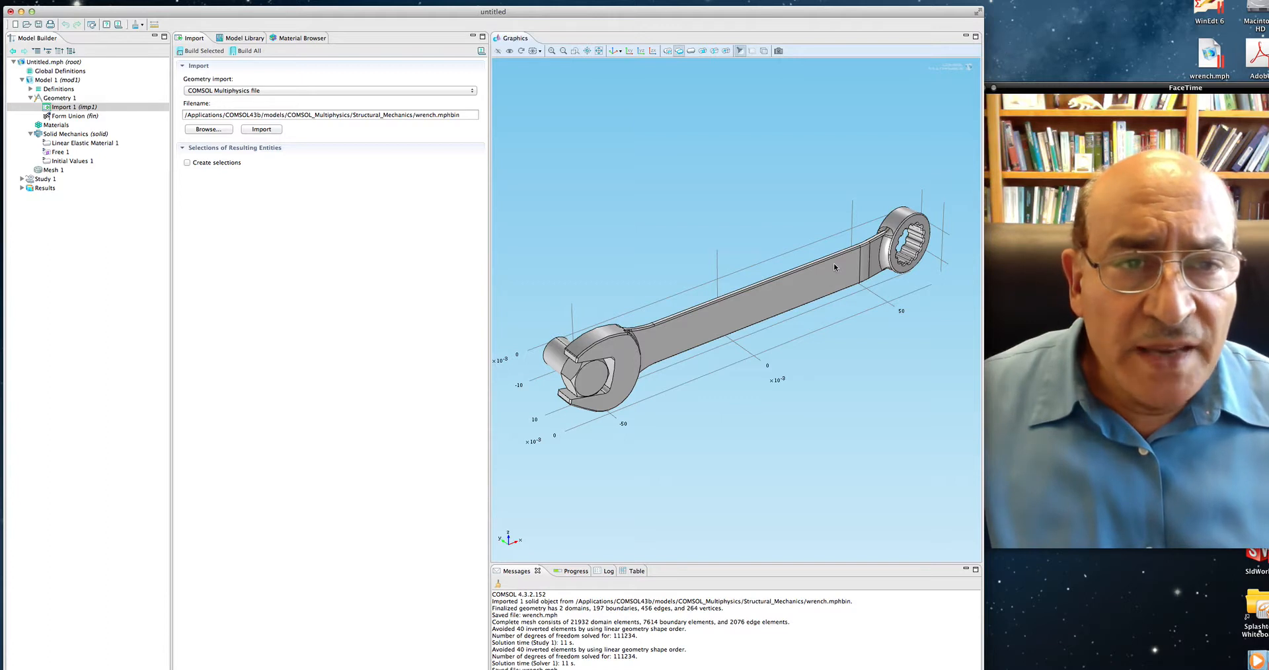
Highlight the whole imported assembly as one object, and switch to domain selection to highlight the bolt separately
click(861, 265)
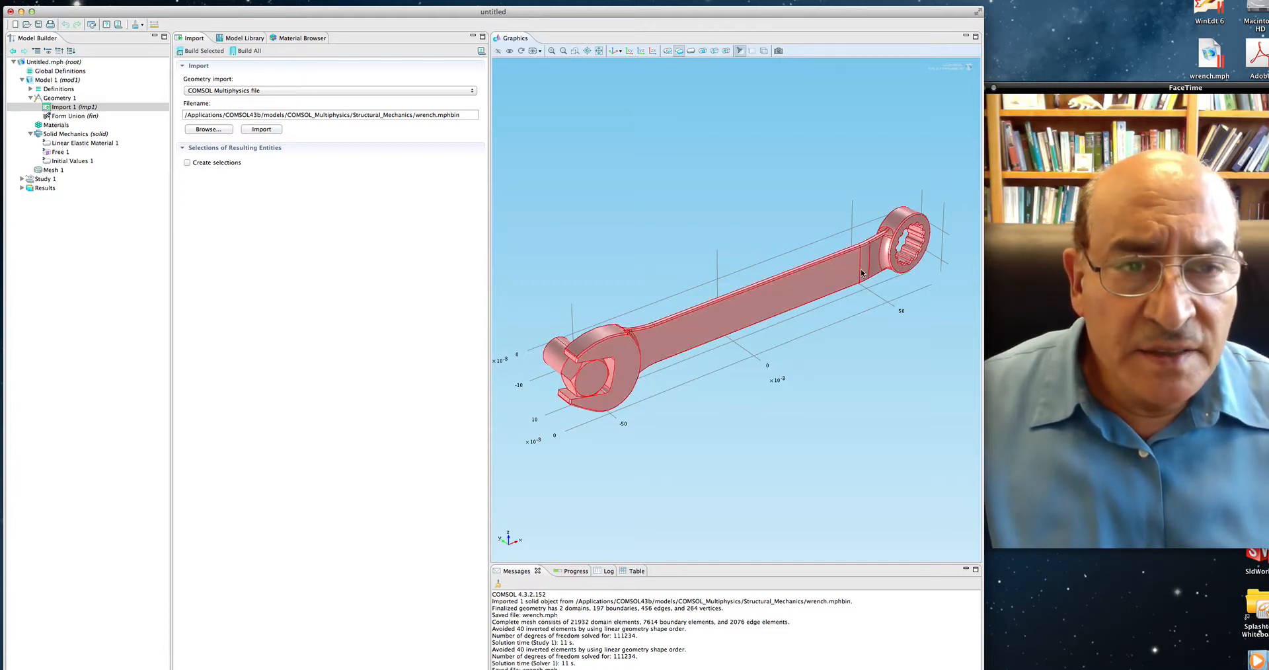
click(818, 244)
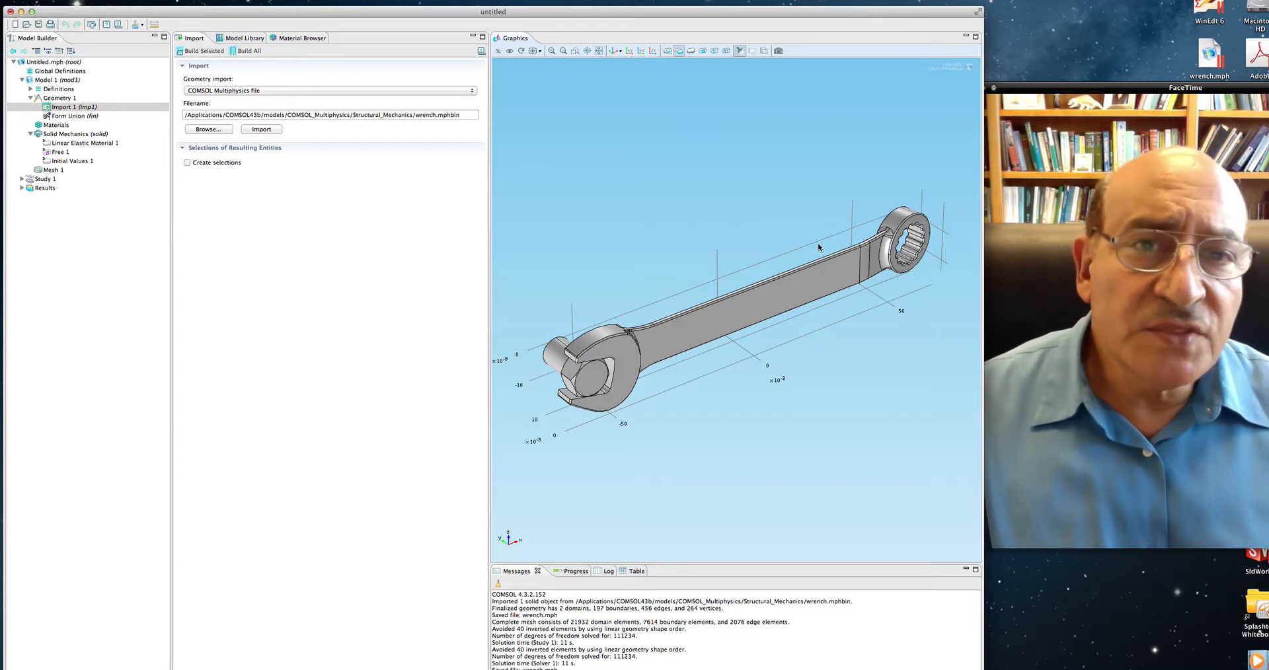
click(694, 52)
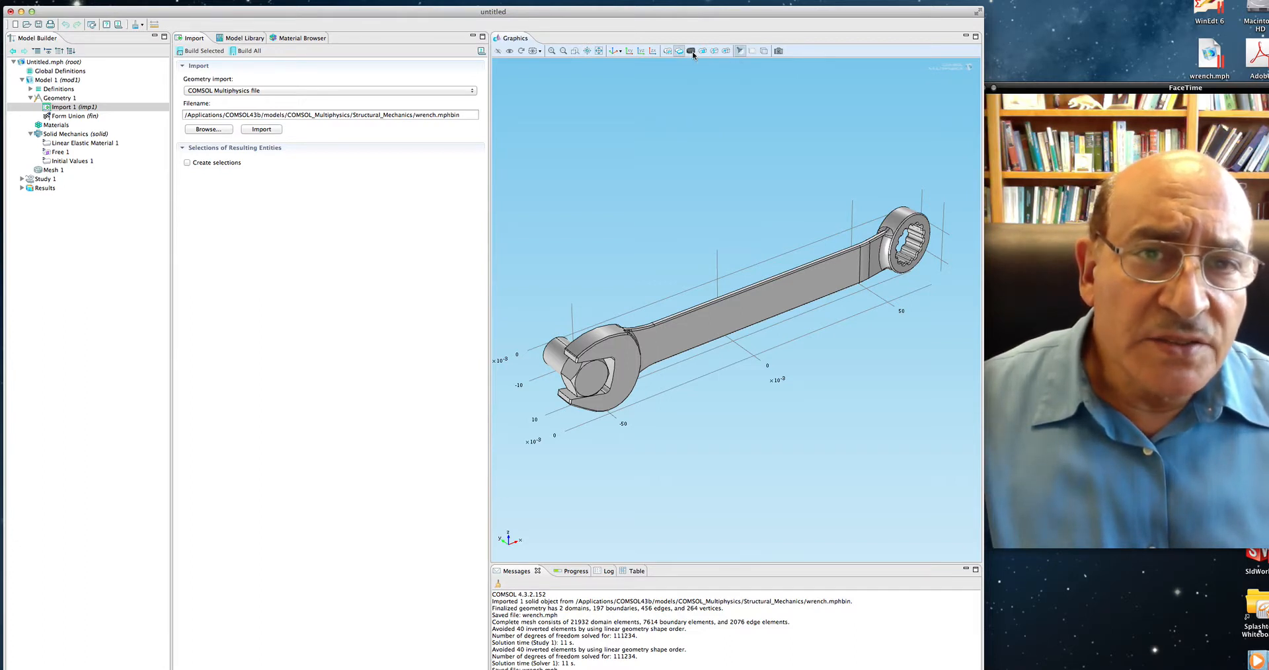
click(718, 306)
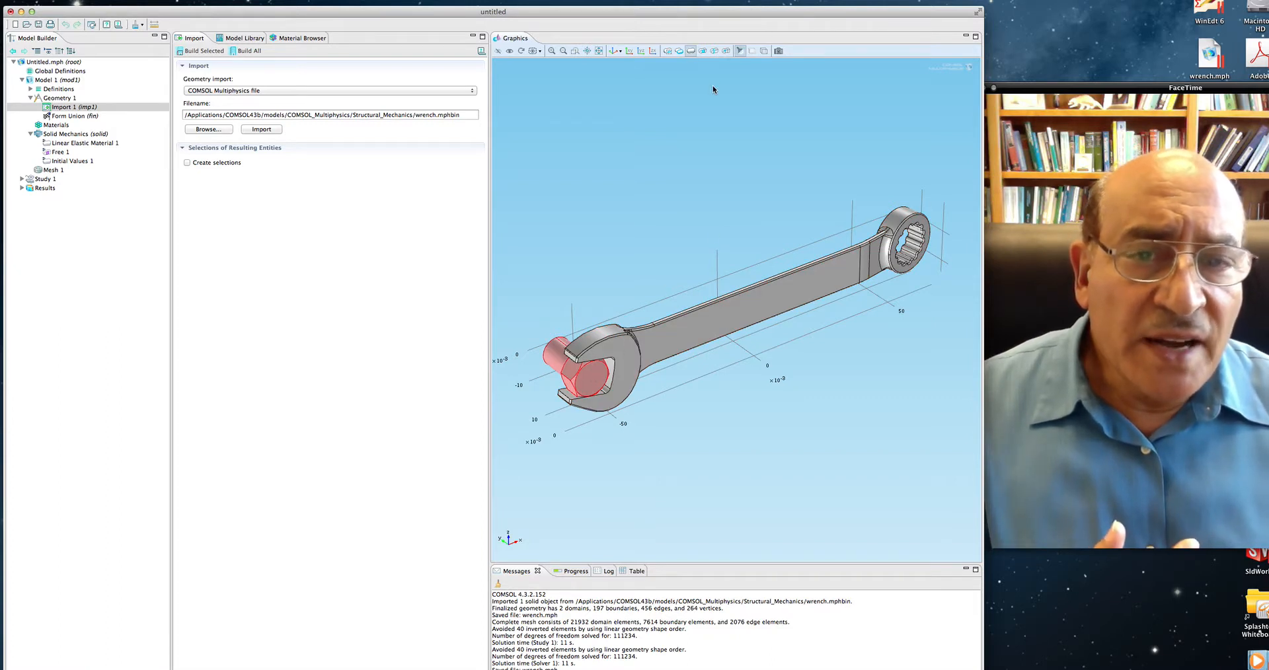
Switch to boundary selection and highlight the circular end face of the bolt's shank from behind
click(703, 53)
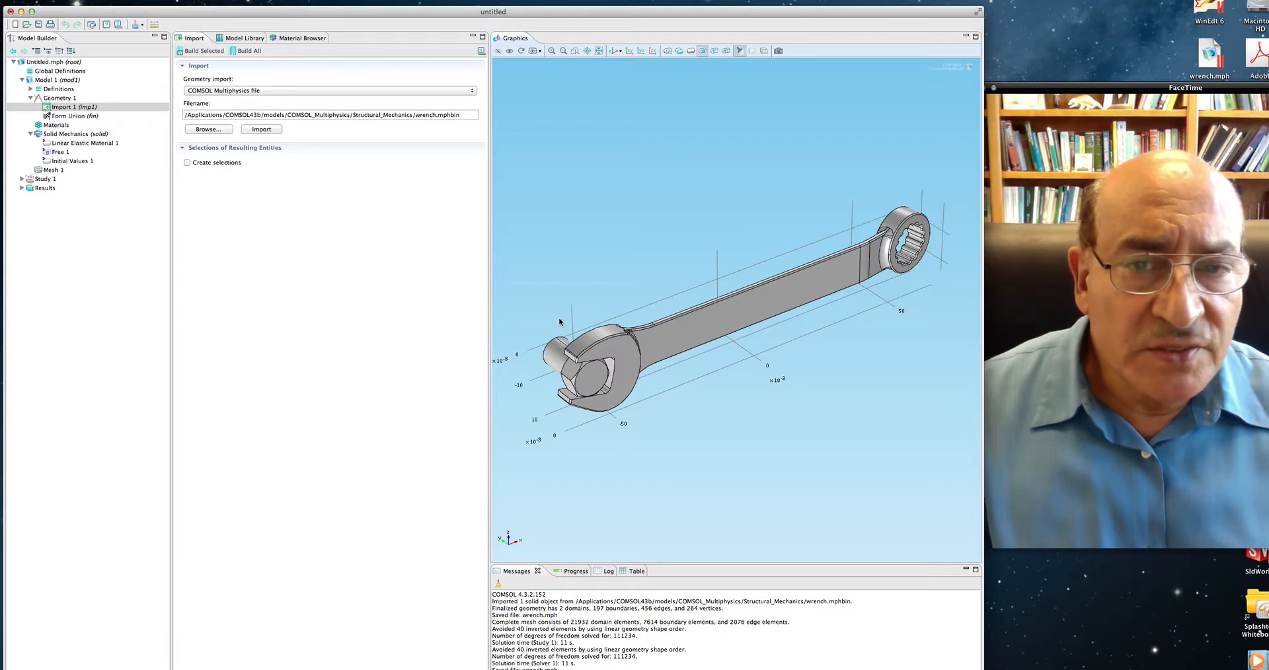
drag(560, 337, 842, 444)
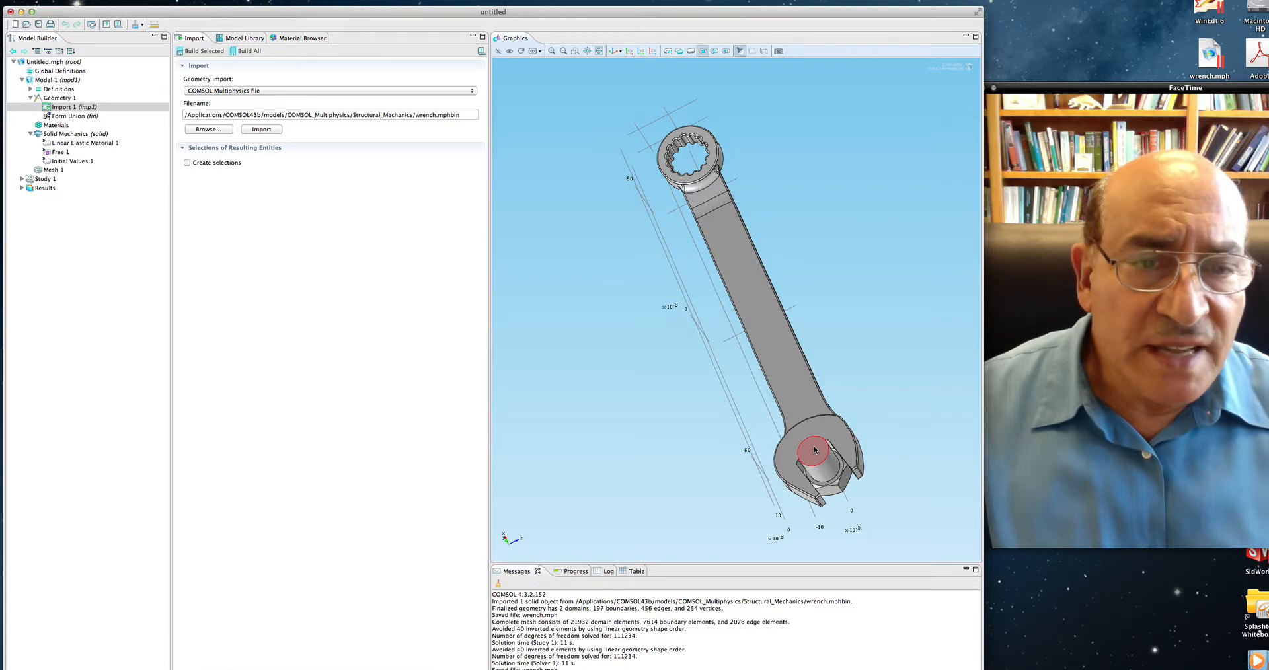
drag(815, 450, 731, 339)
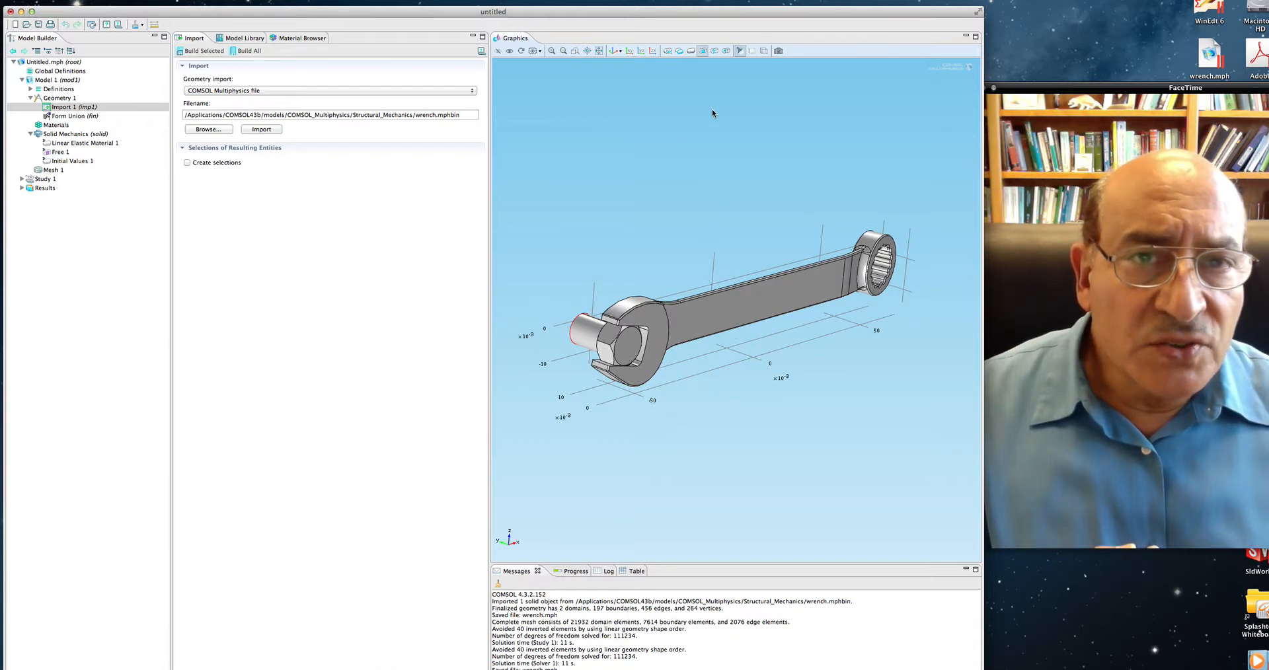
Highlight the handle's long lower edge with edge selection and a vertex on the open jaw with point selection
click(714, 51)
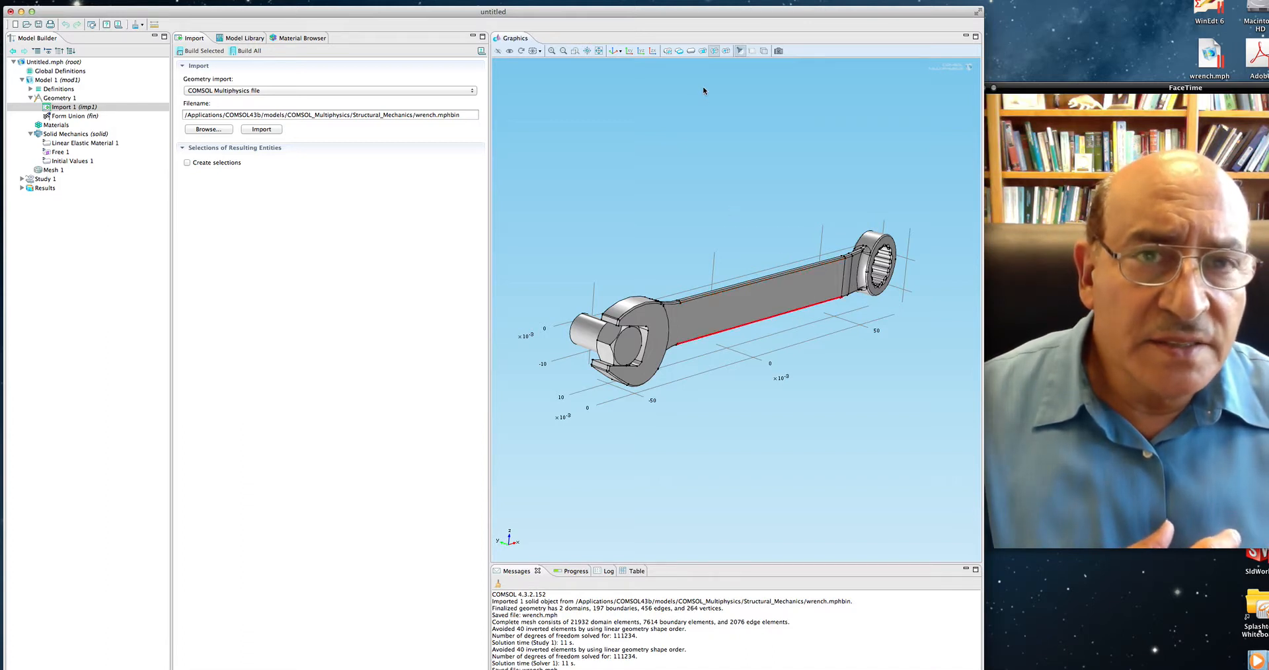
click(727, 52)
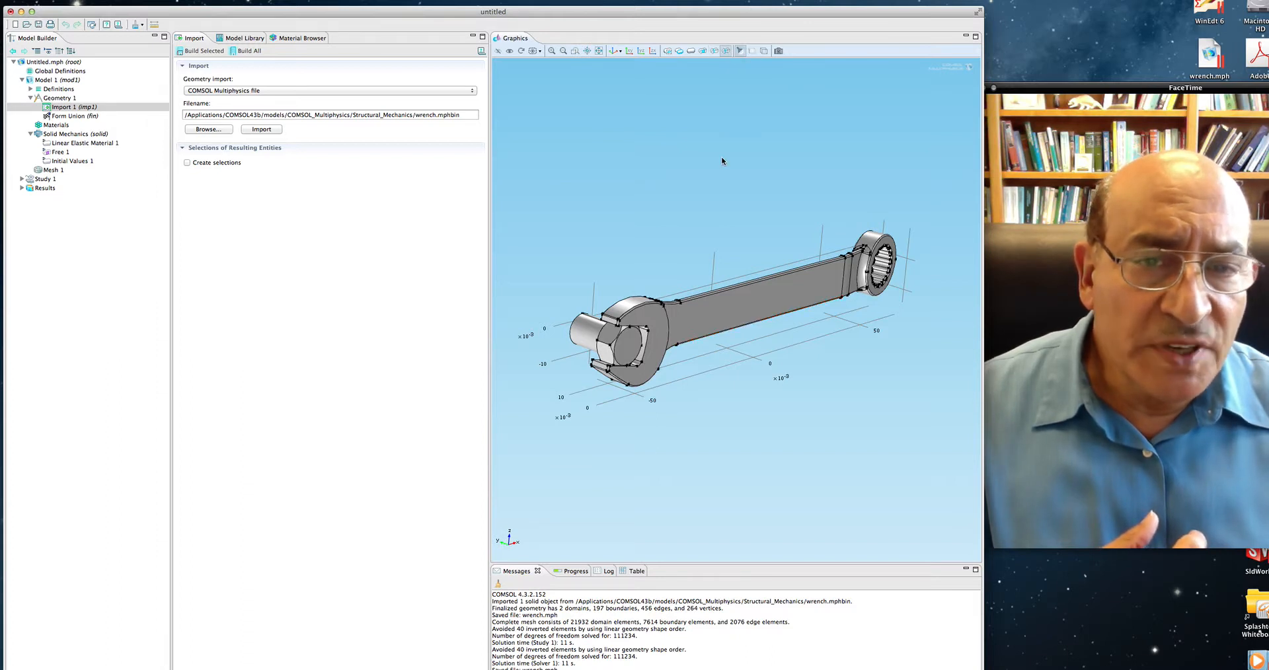
click(659, 370)
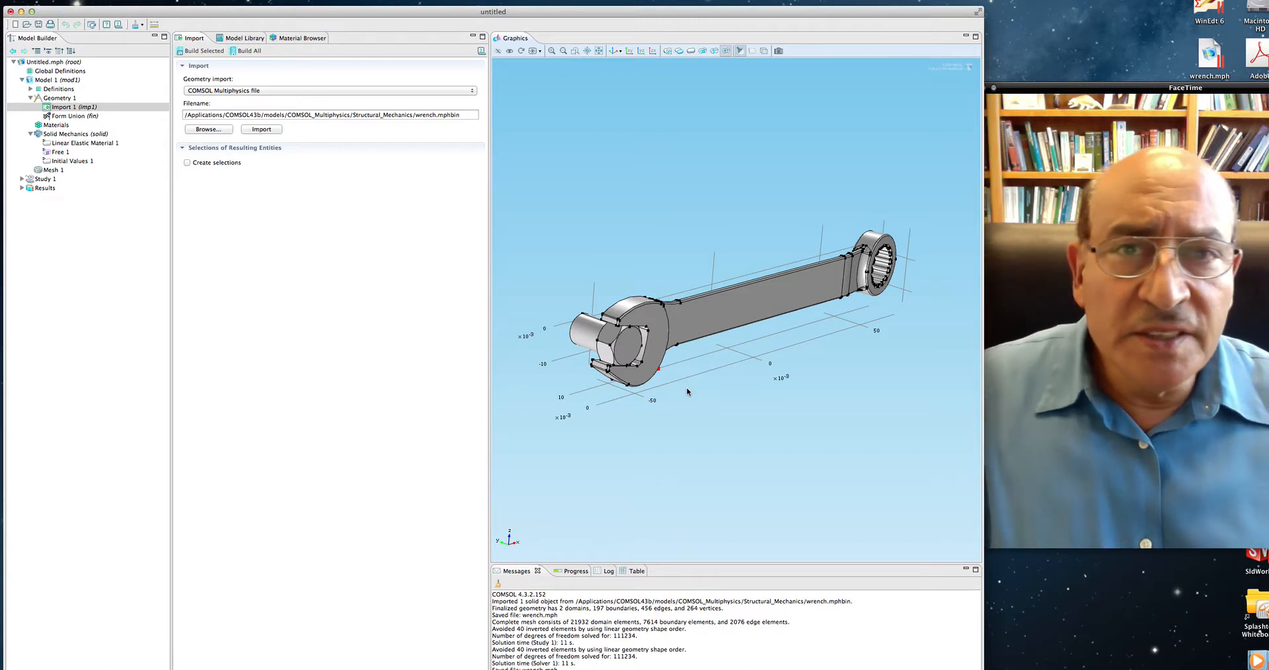
Restore the default 3D view and set the selection level back to domains with nothing highlighted
click(614, 52)
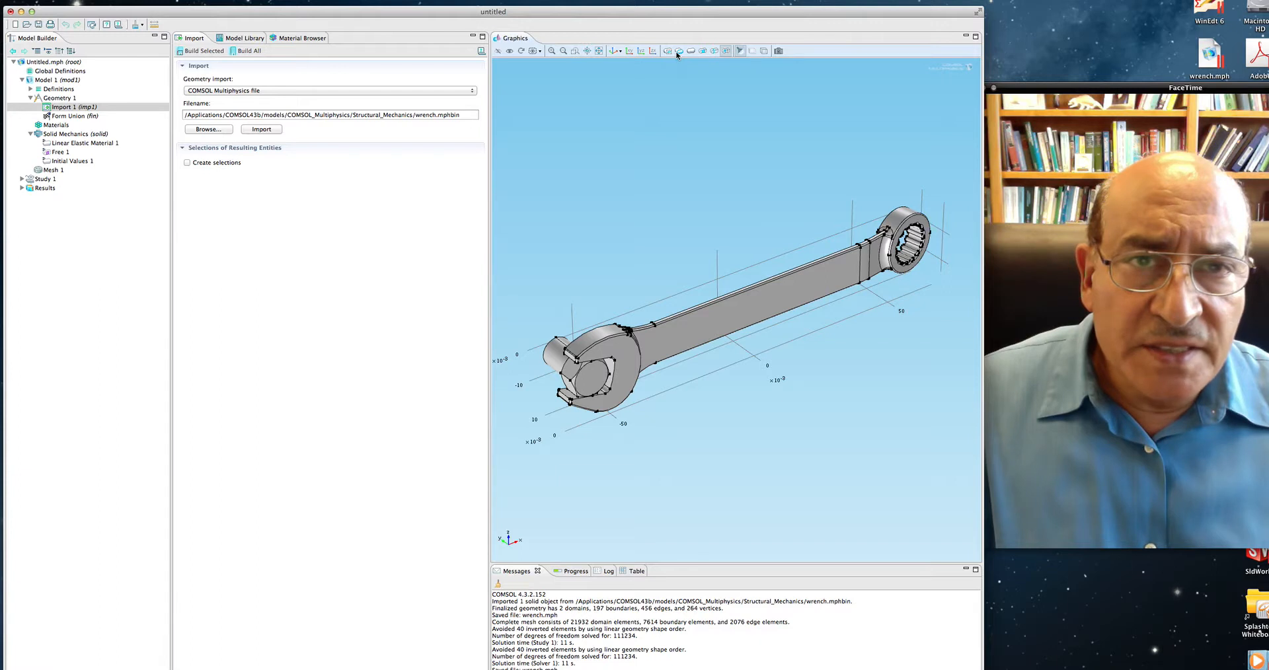
click(729, 51)
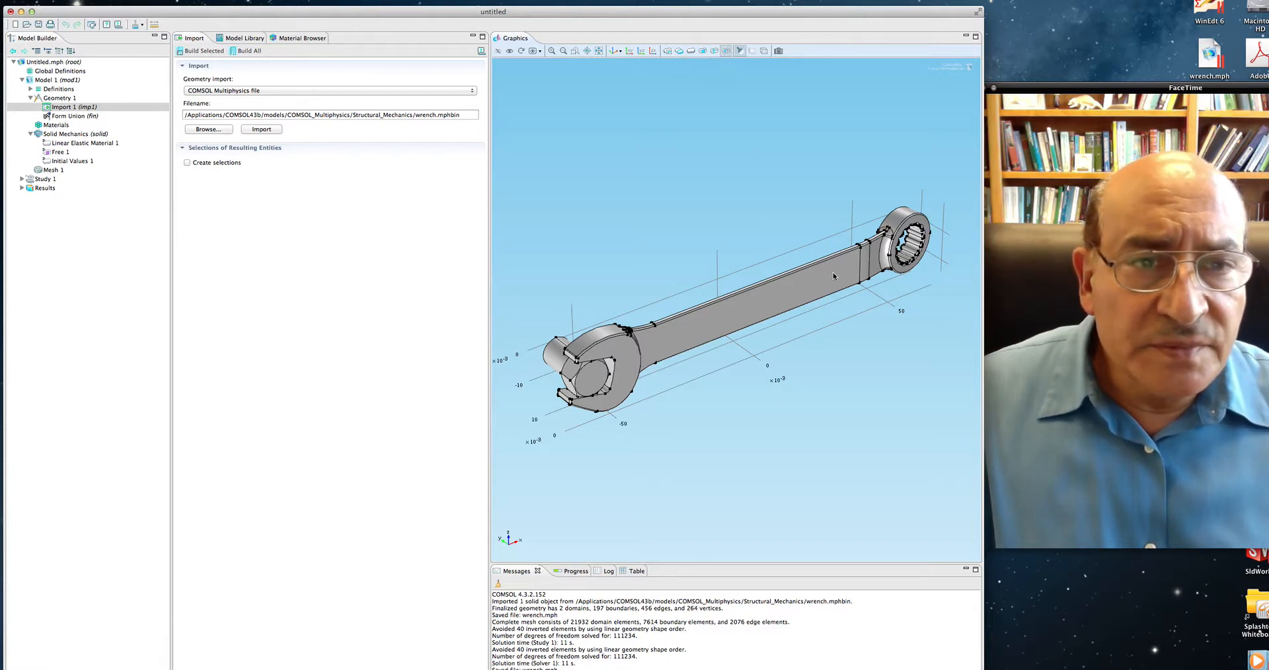
click(691, 51)
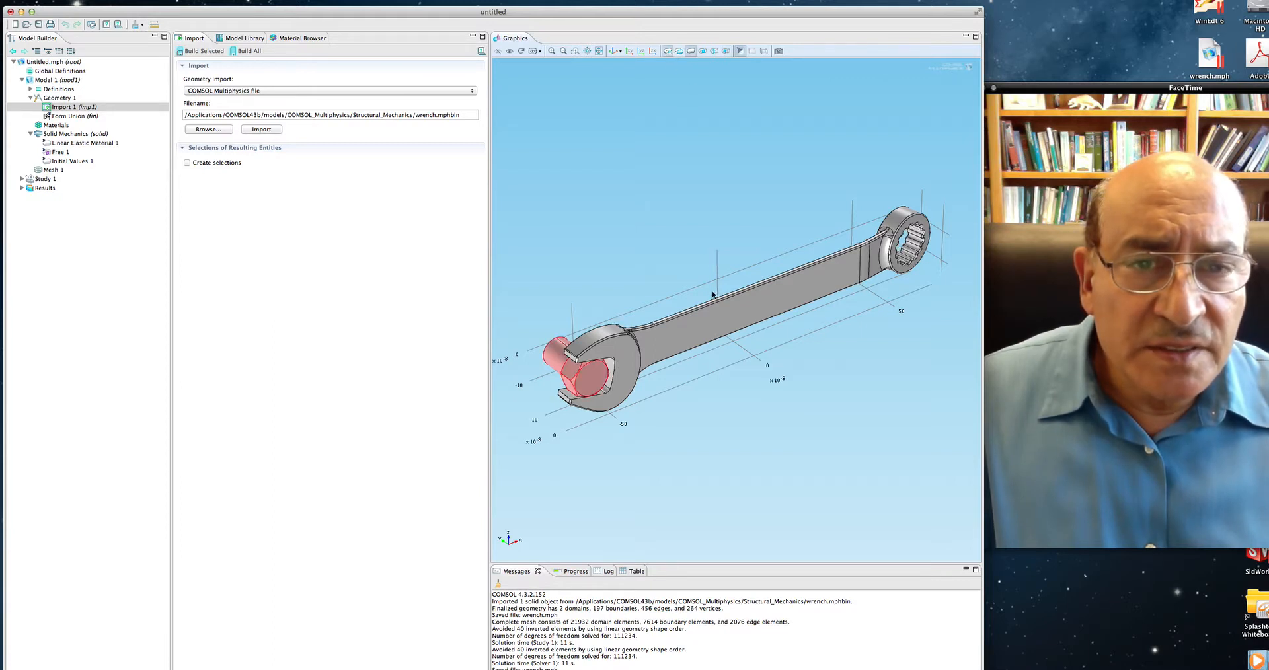
drag(719, 312, 624, 200)
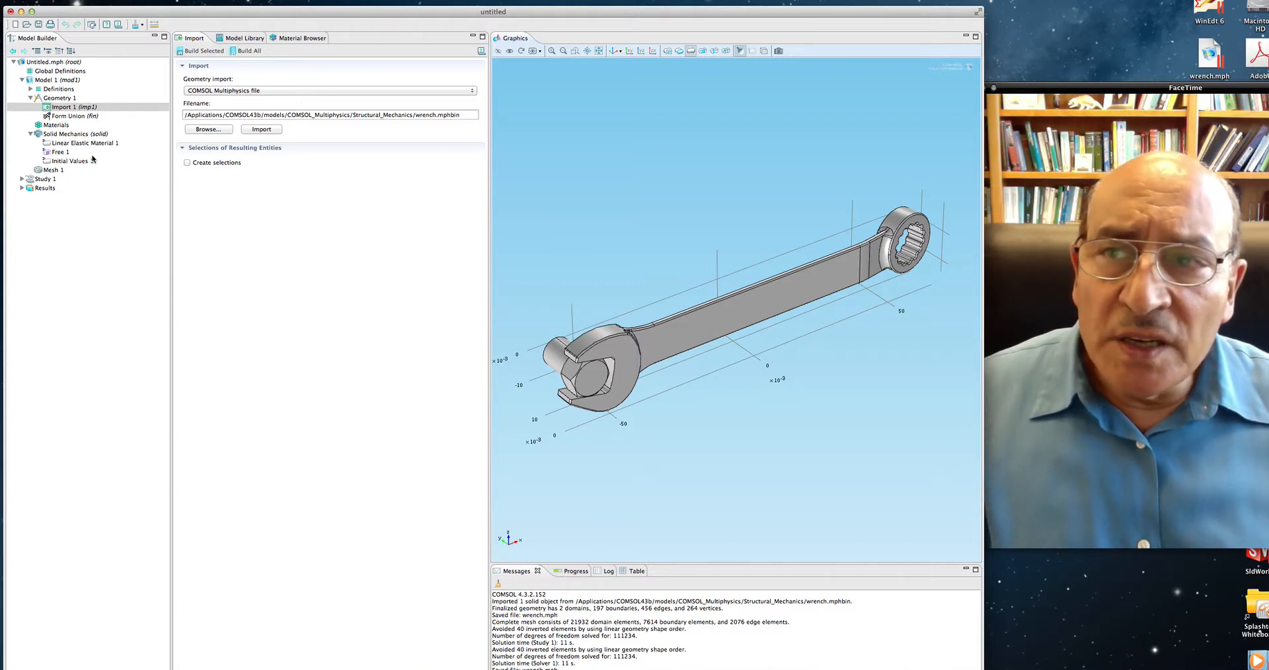
Collapse Geometry 1 and add the built-in Structural steel material to Model 1 from the Material Browser
click(31, 98)
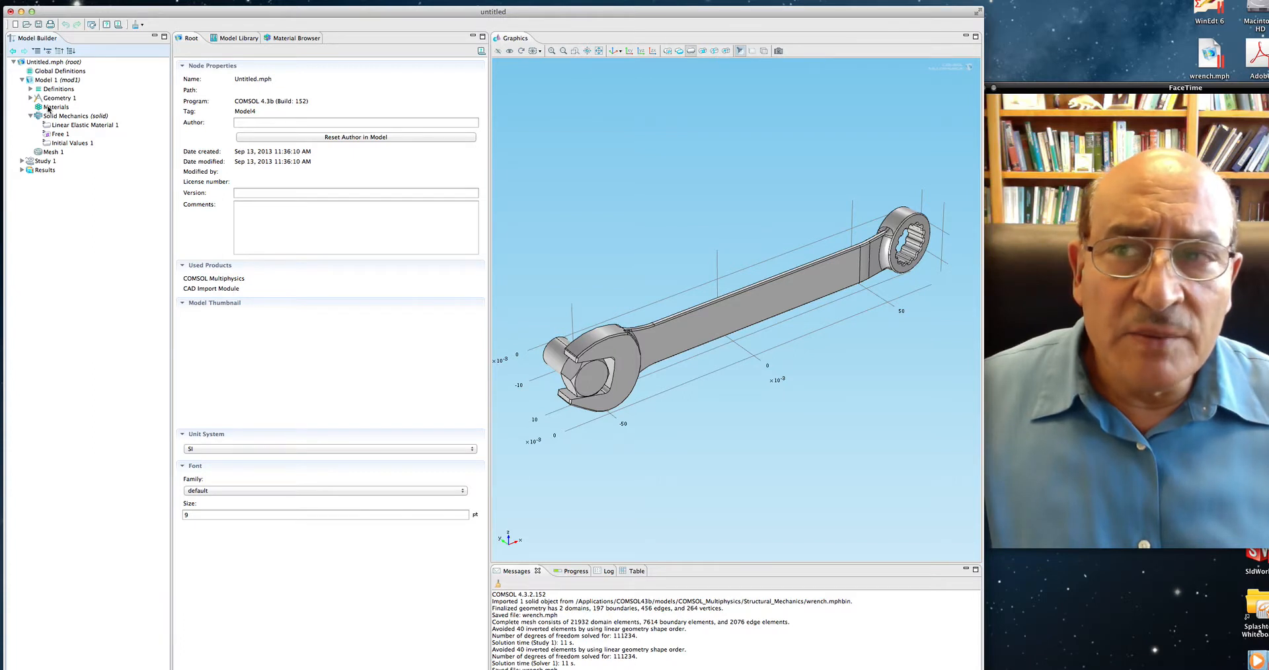
click(48, 109)
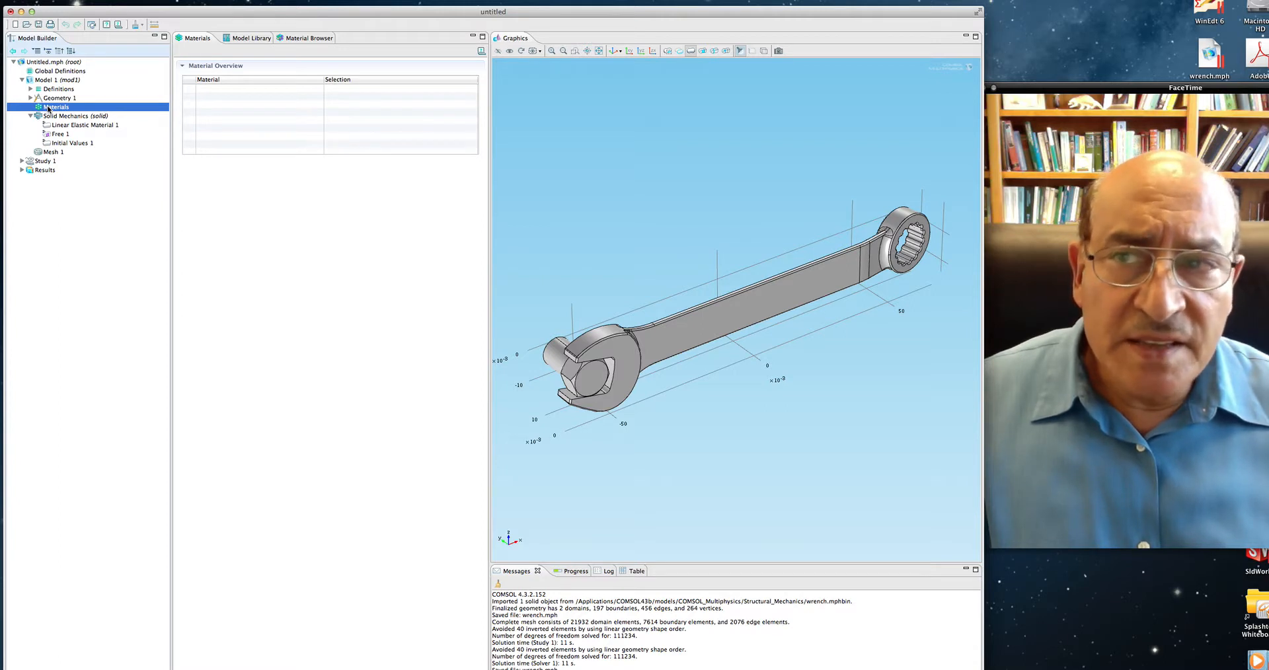
right_click(48, 110)
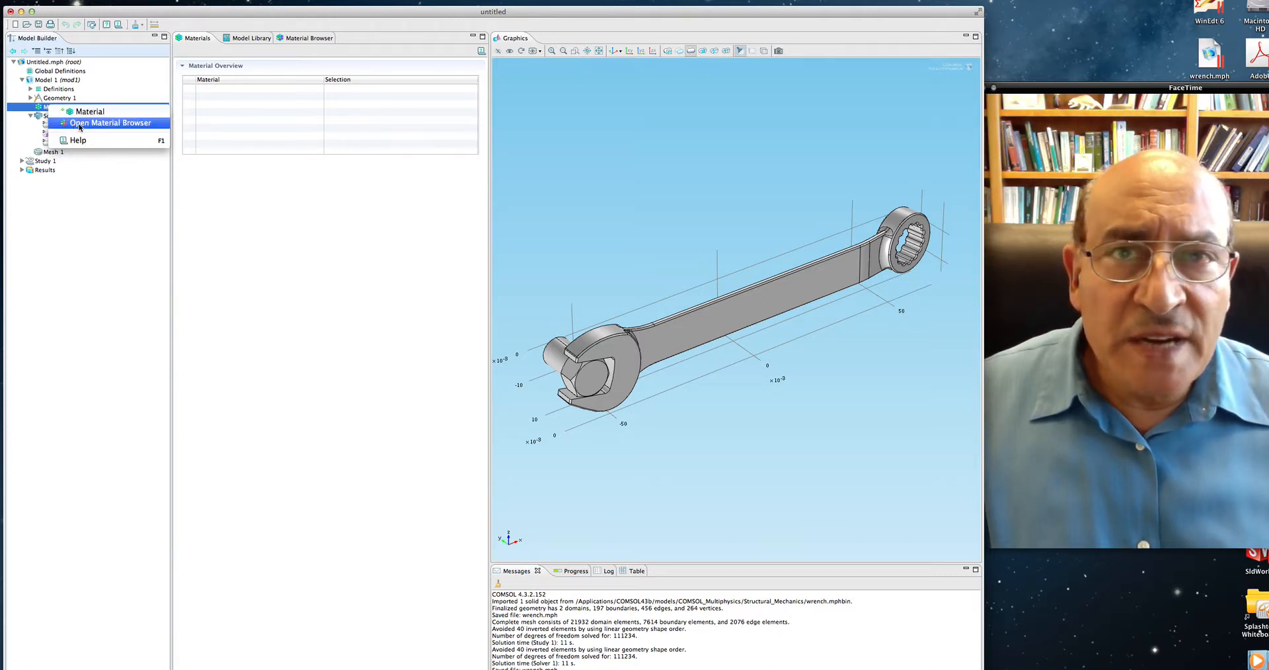
click(80, 123)
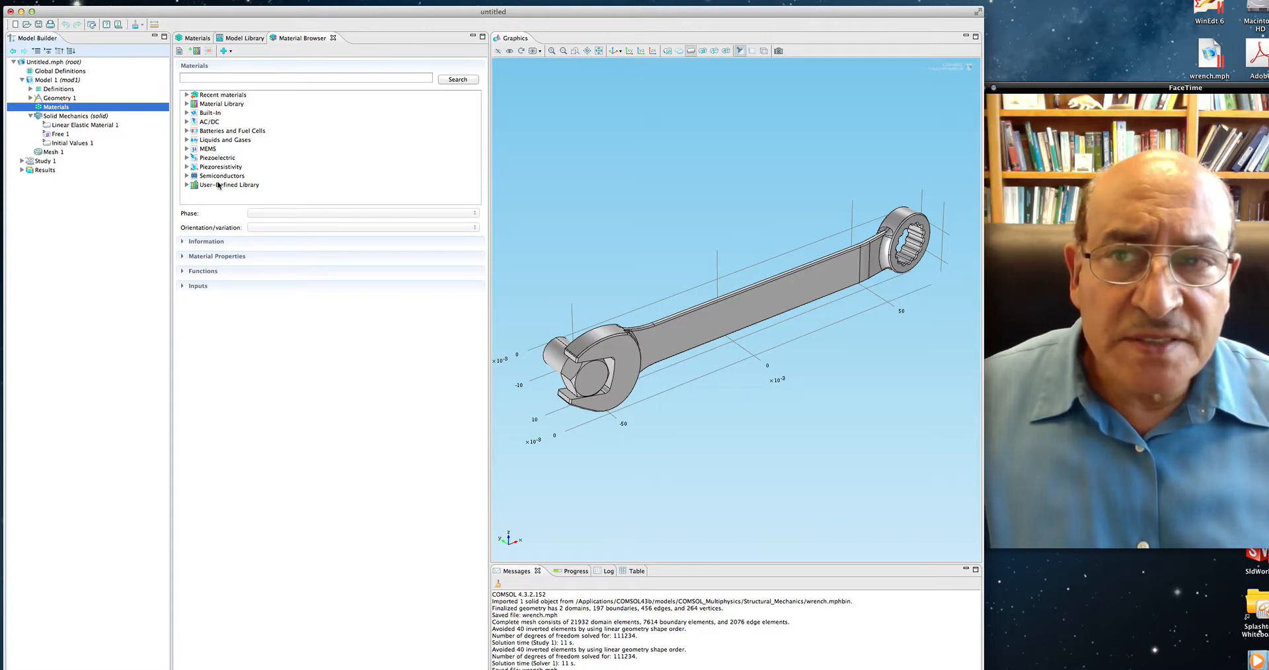
click(188, 113)
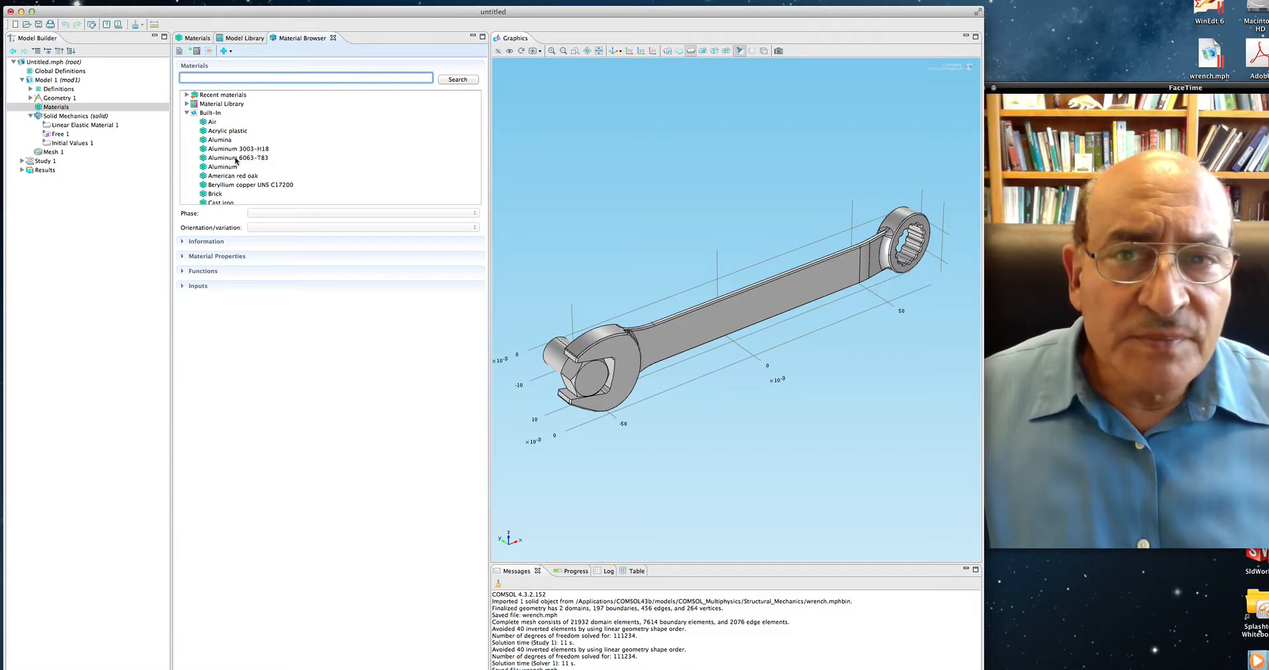
scroll(236, 160, down, 6)
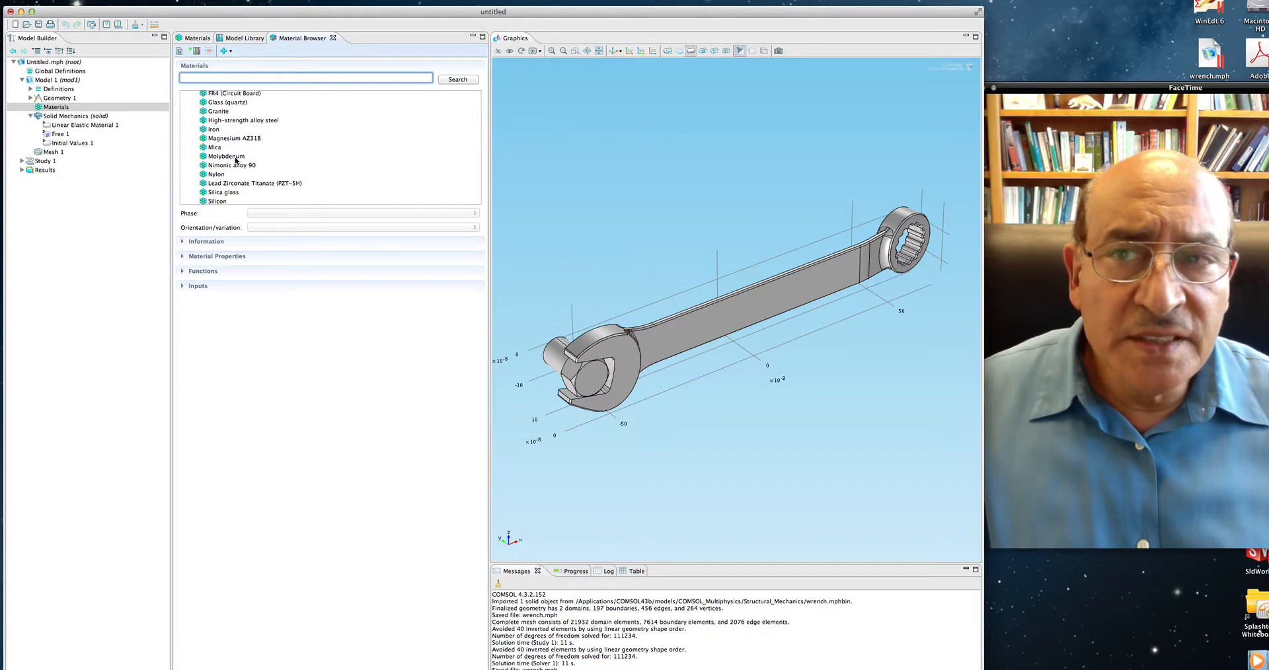
scroll(236, 160, down, 3)
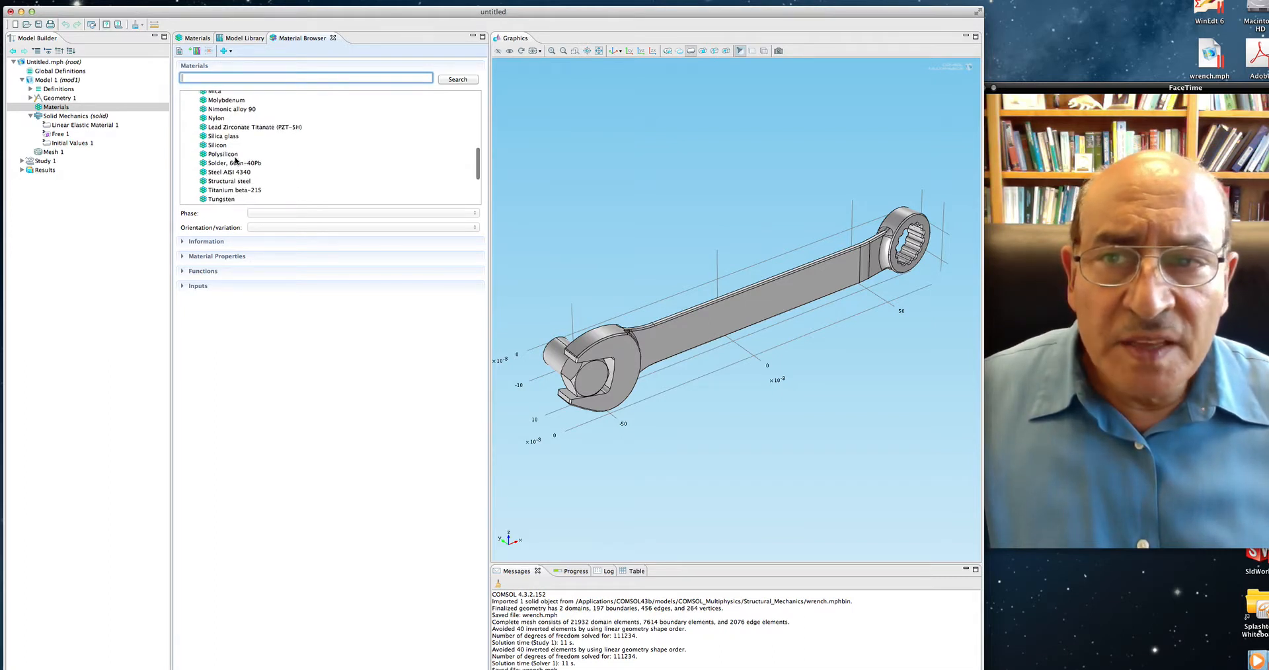
click(243, 183)
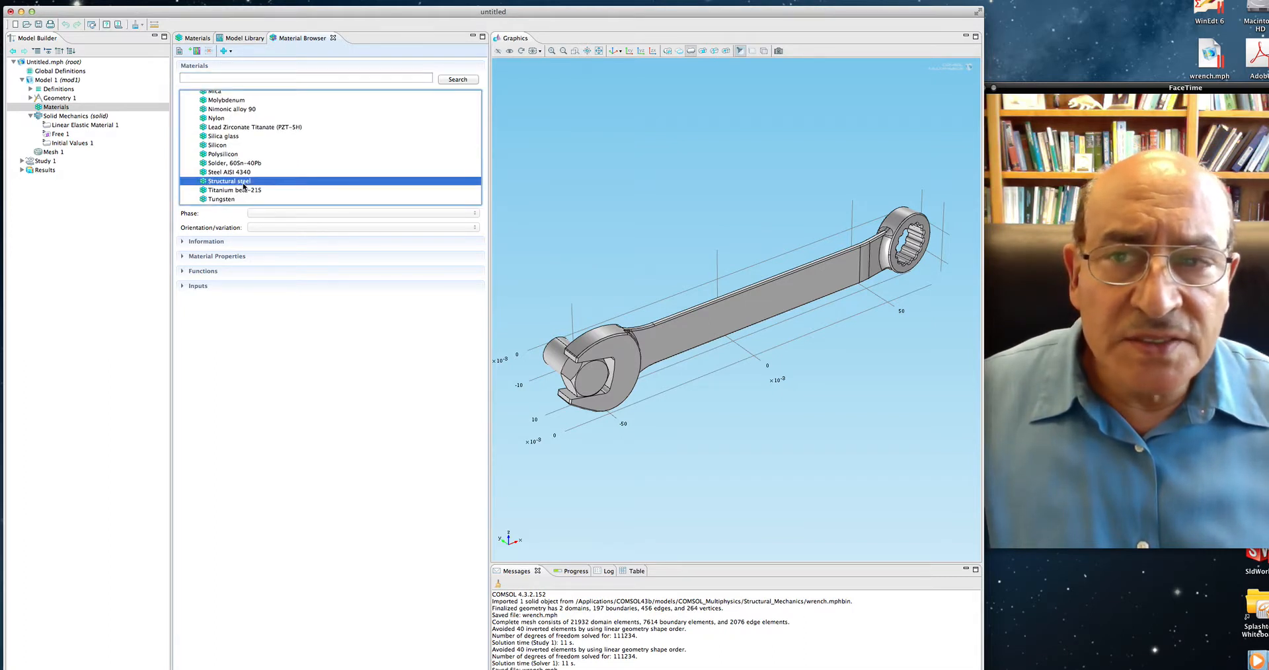
click(225, 52)
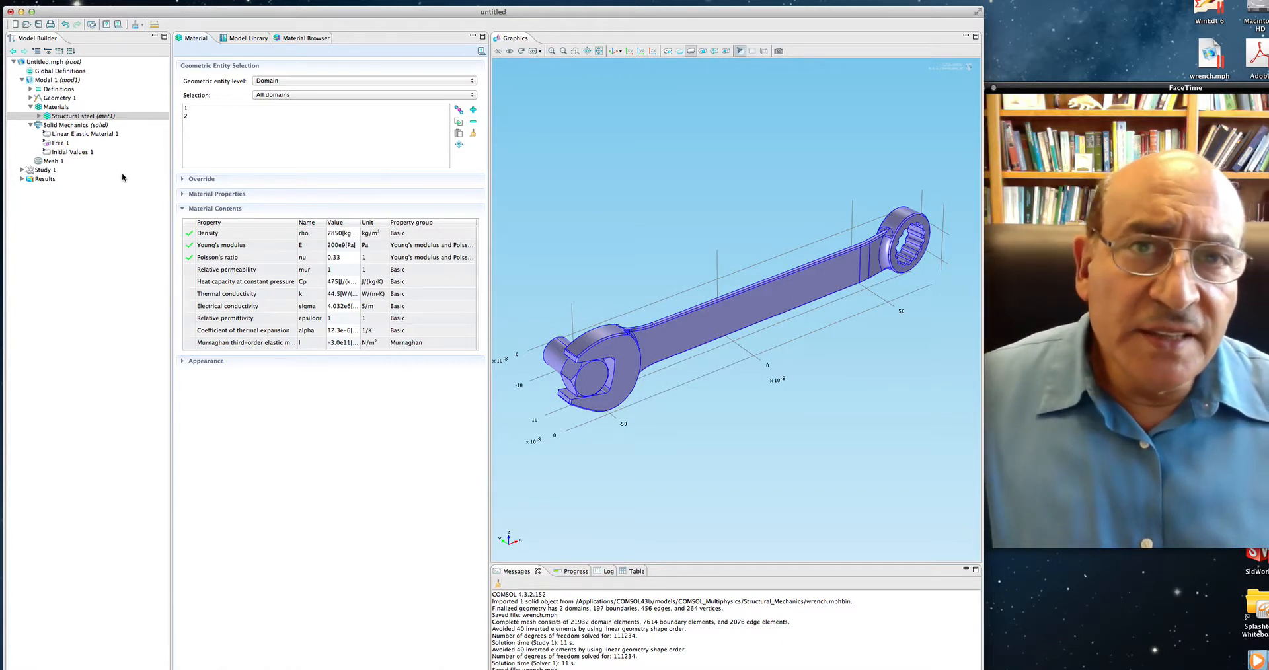
Check which parts domains 1 and 2 of the Structural steel assignment cover, and collapse the Materials node
click(292, 96)
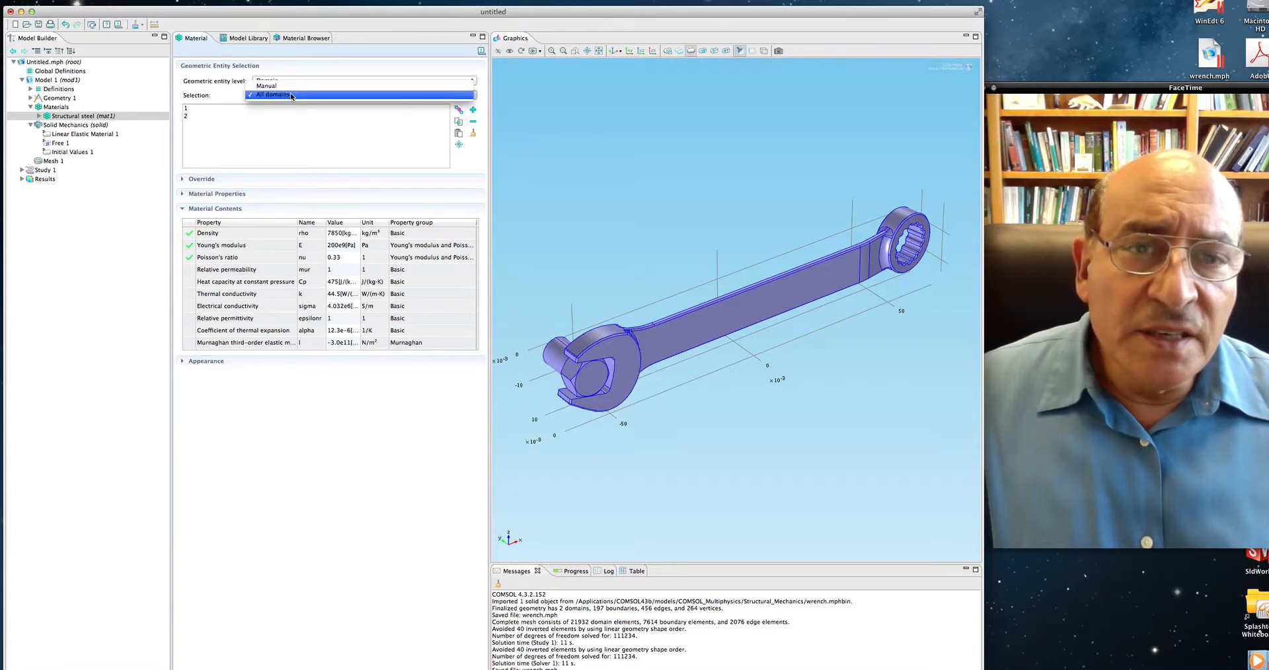
click(212, 114)
click(206, 109)
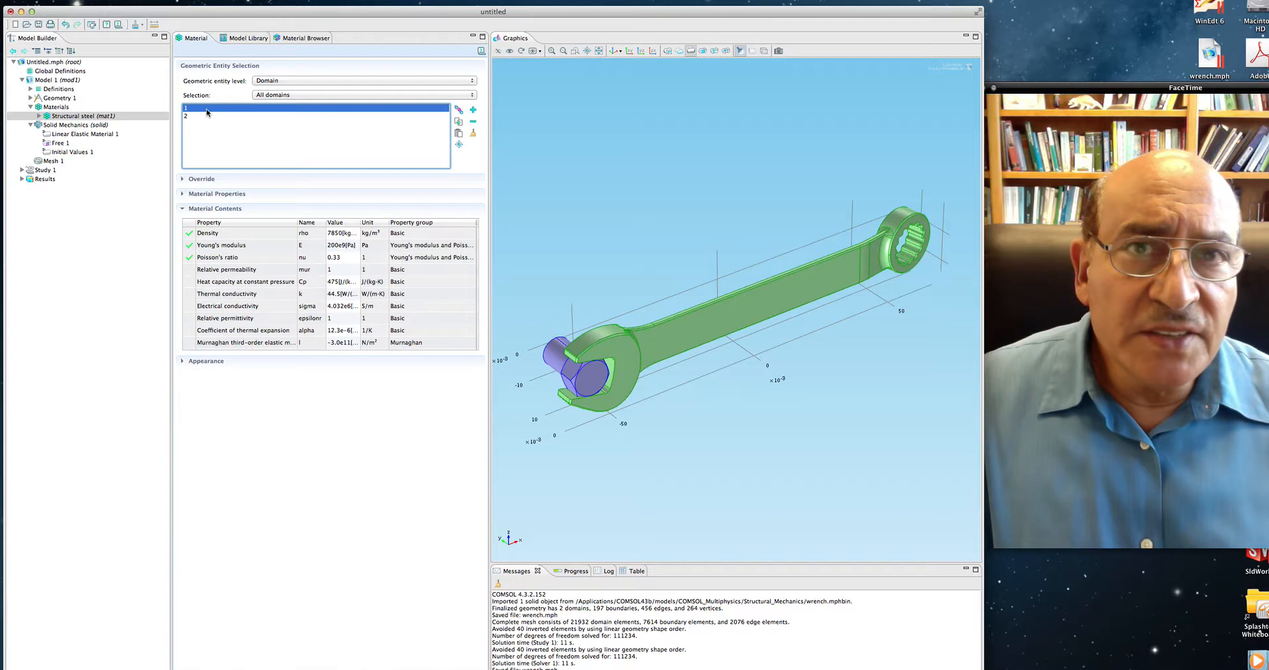
click(202, 117)
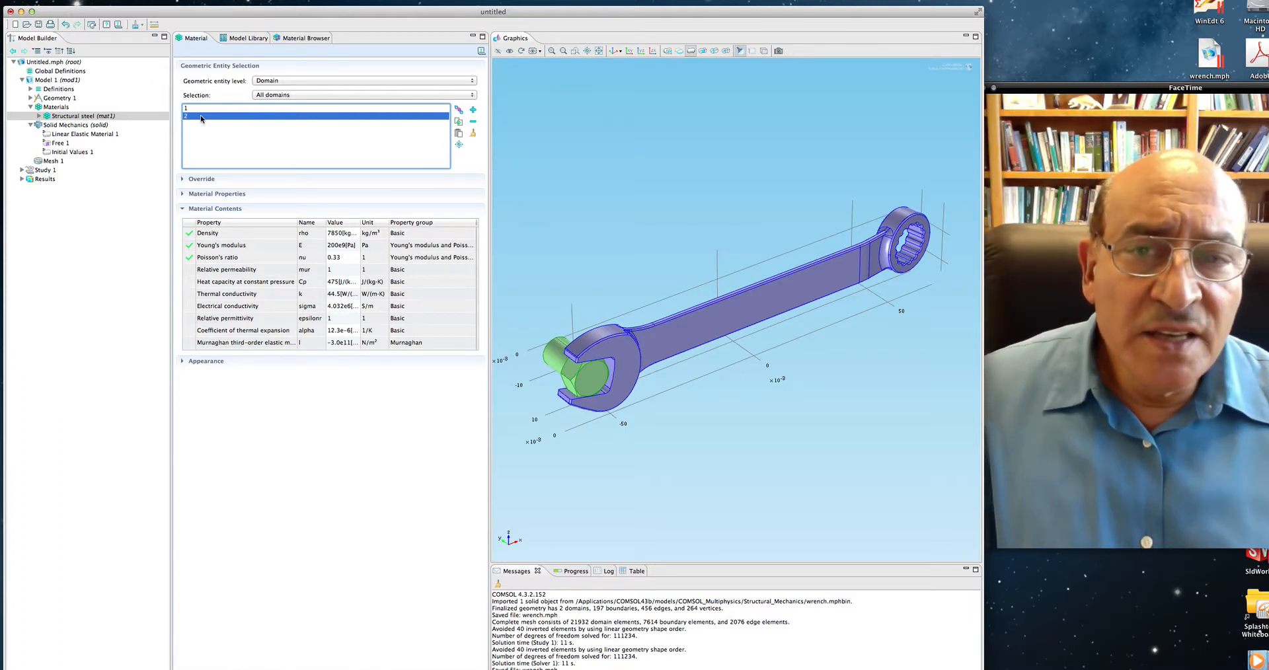
click(754, 306)
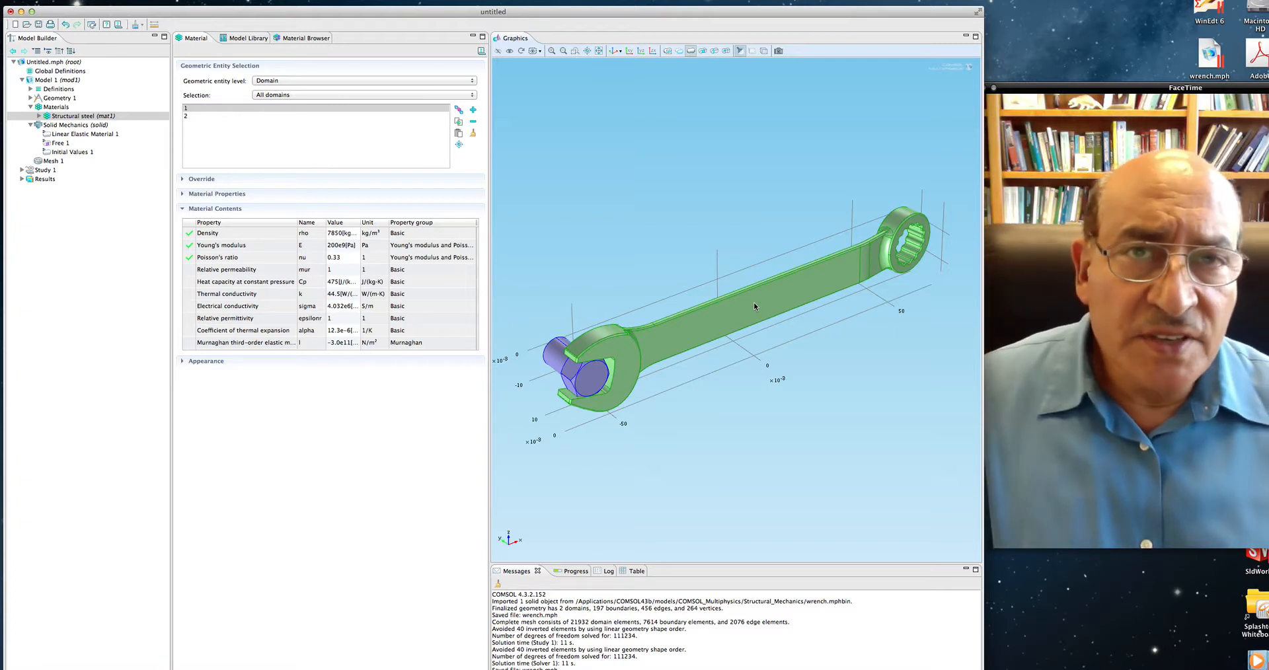
click(584, 382)
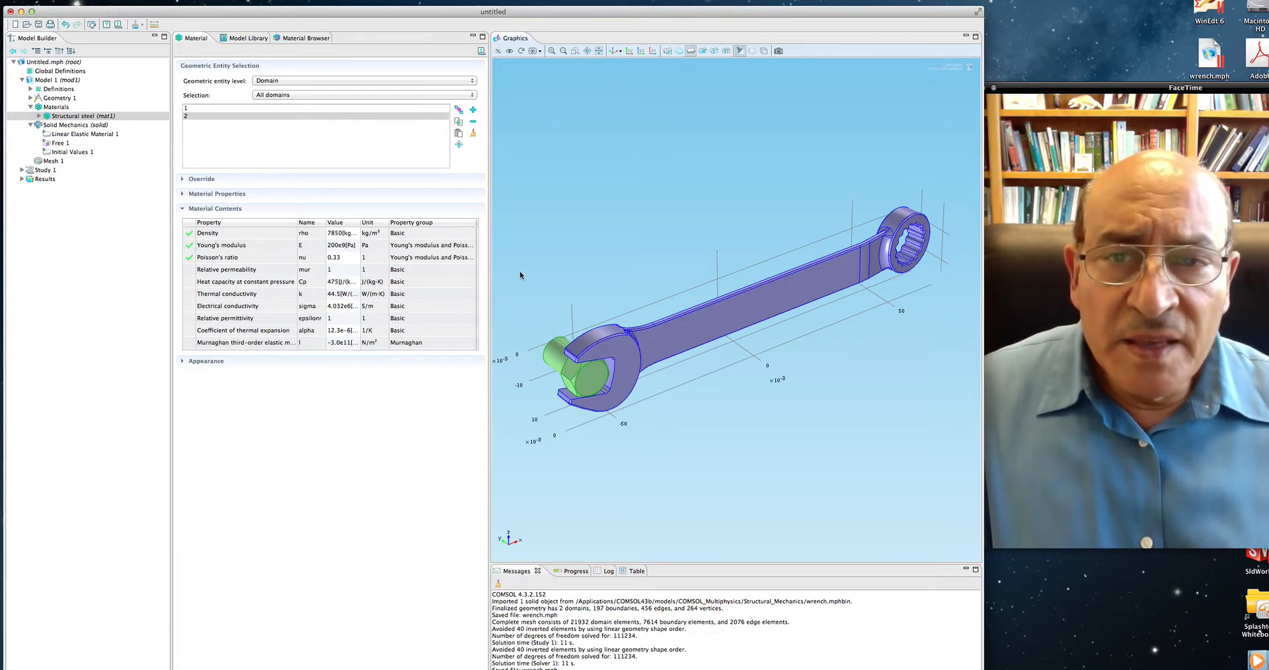
click(31, 108)
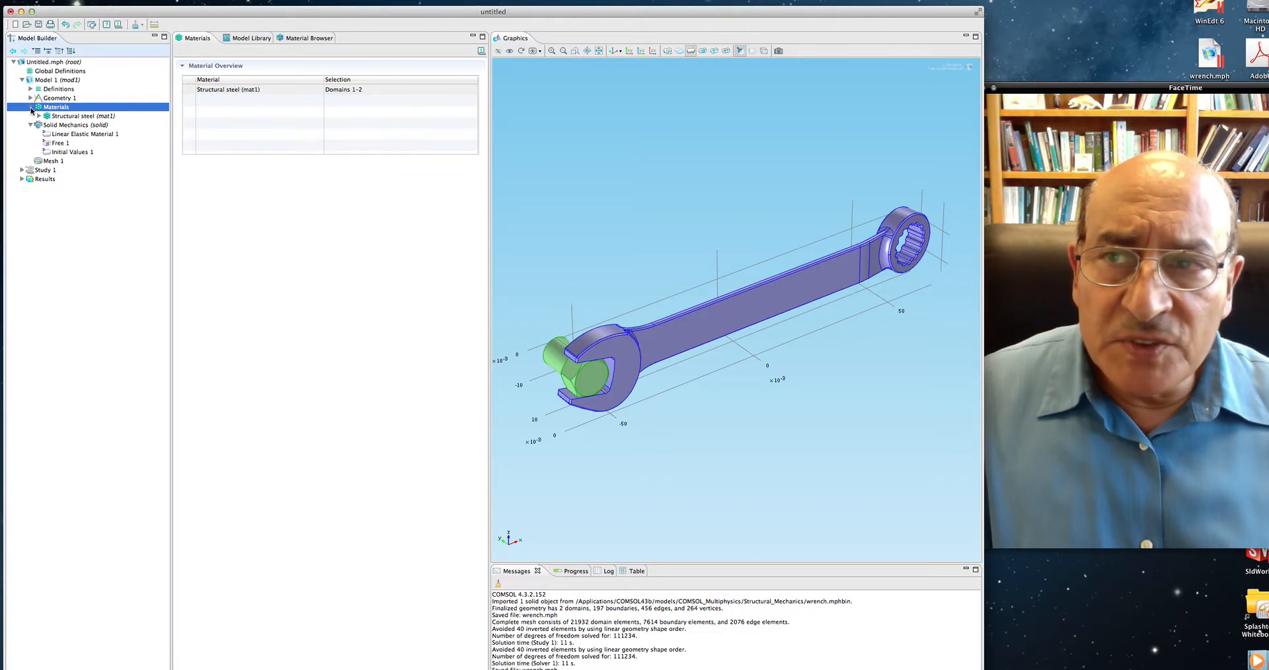
click(31, 107)
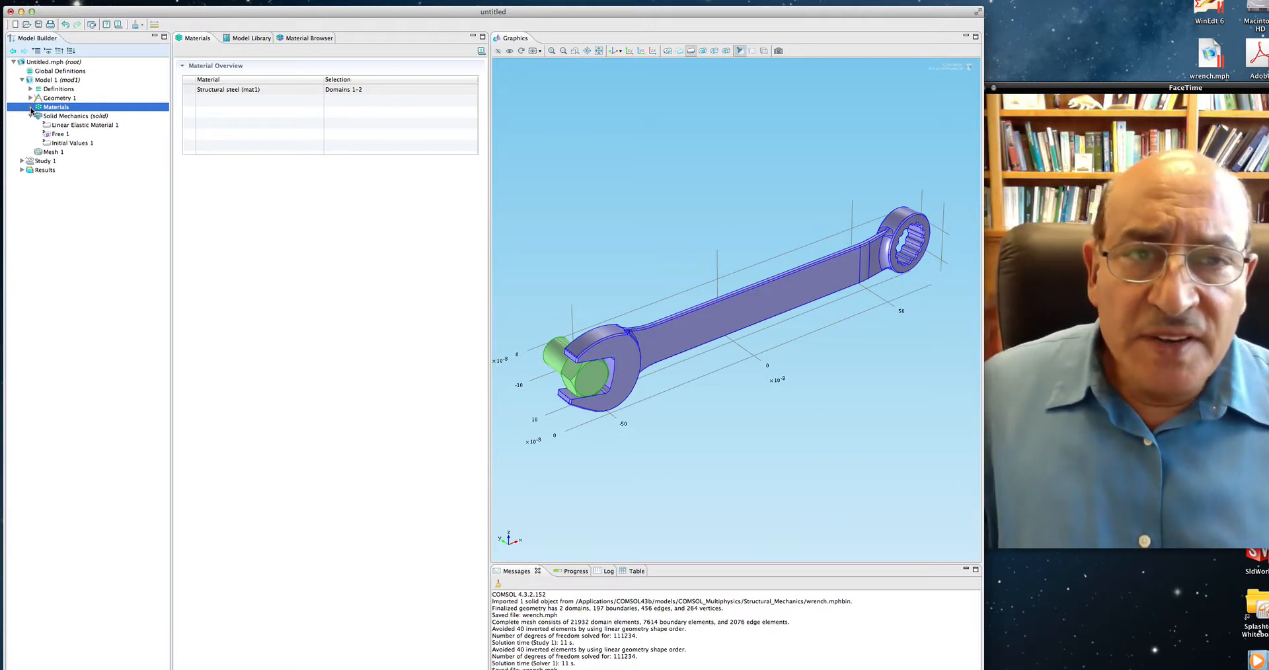
Highlight the wrench domain and add a Parameters node under Global Definitions
click(907, 216)
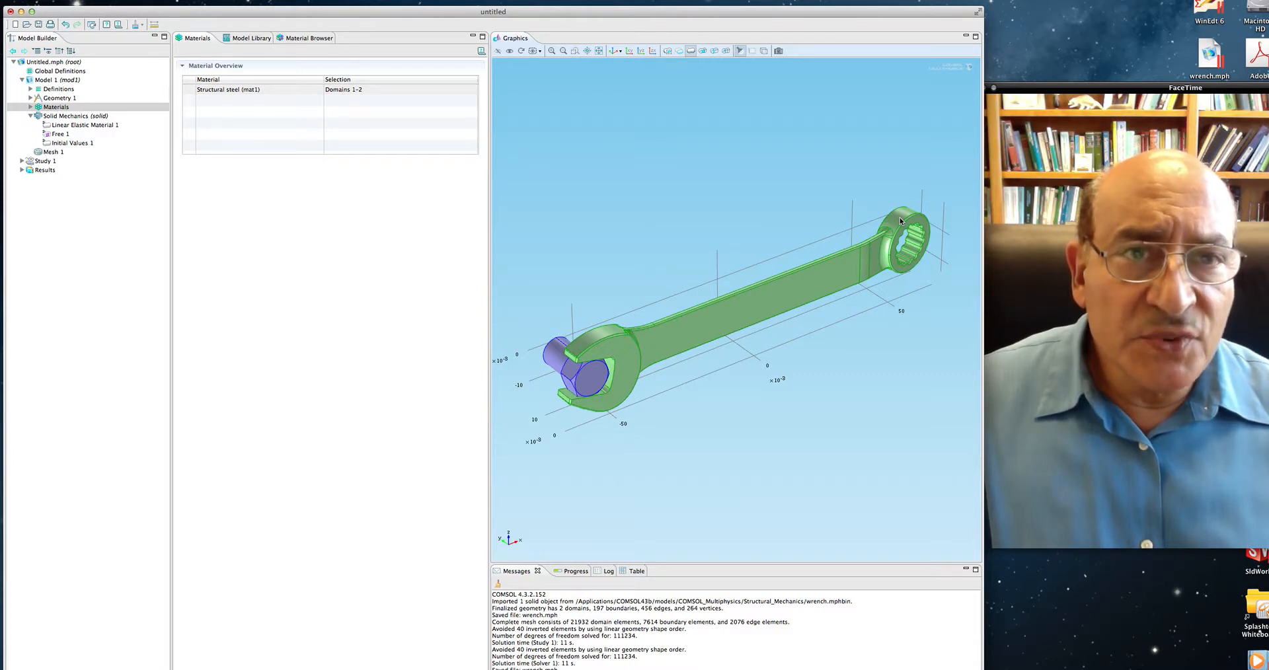
click(36, 72)
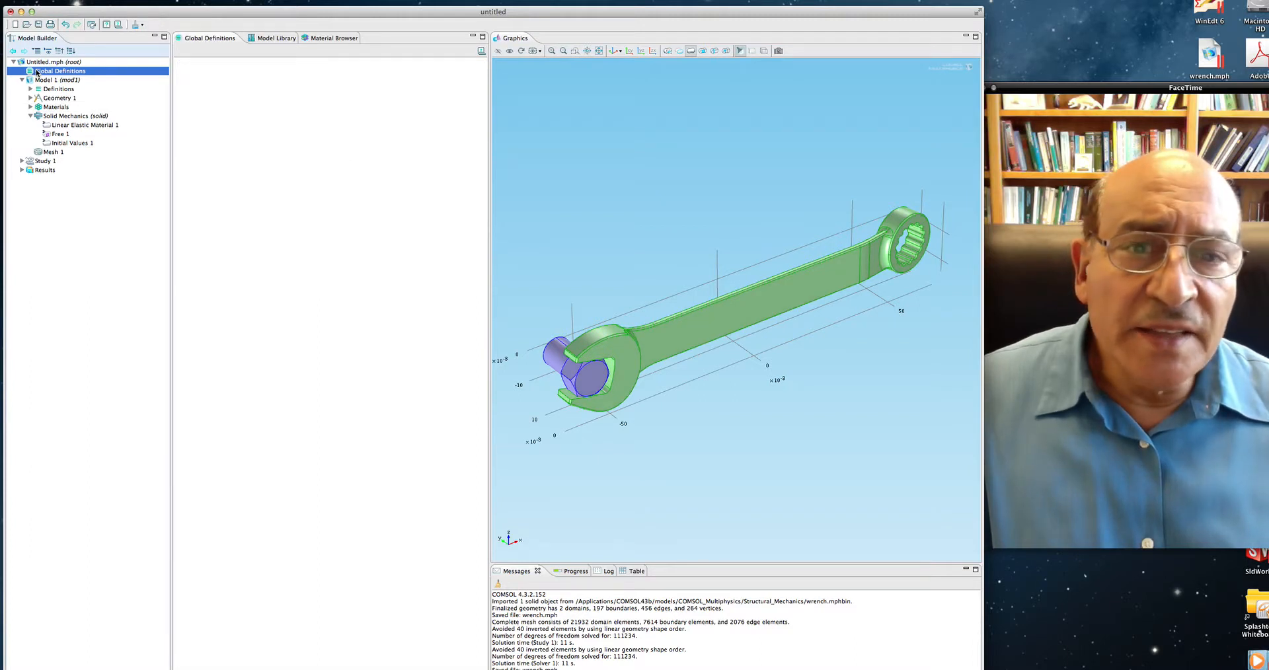
right_click(36, 73)
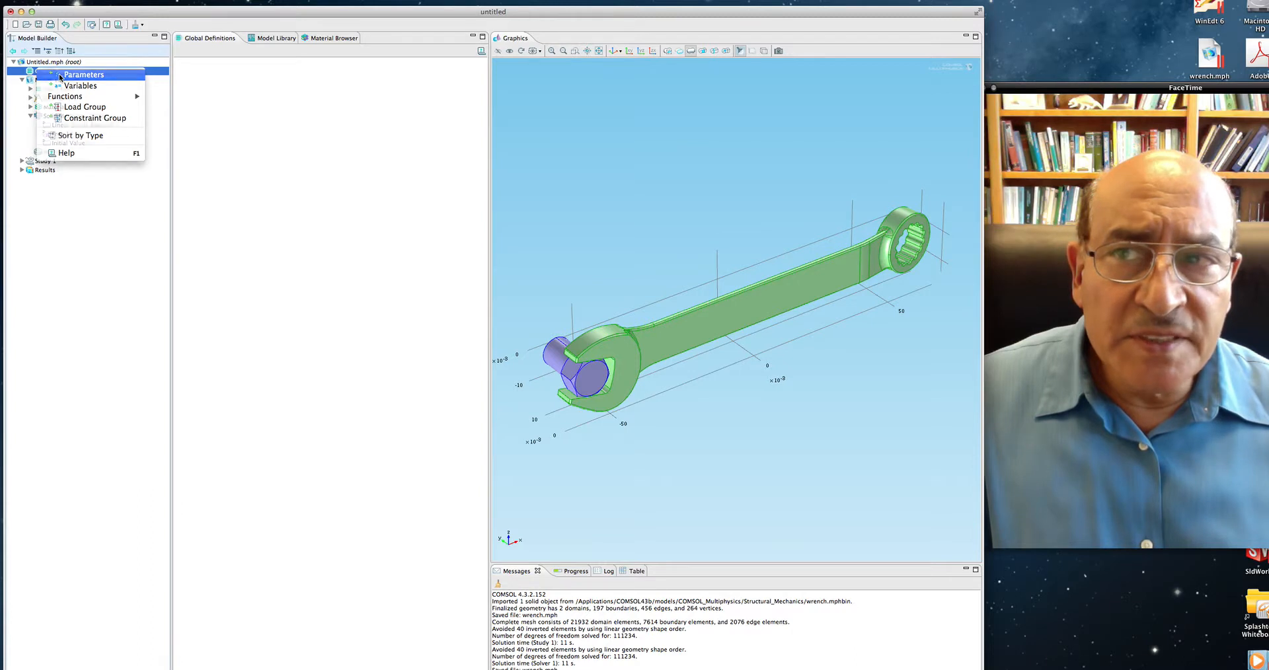
click(60, 77)
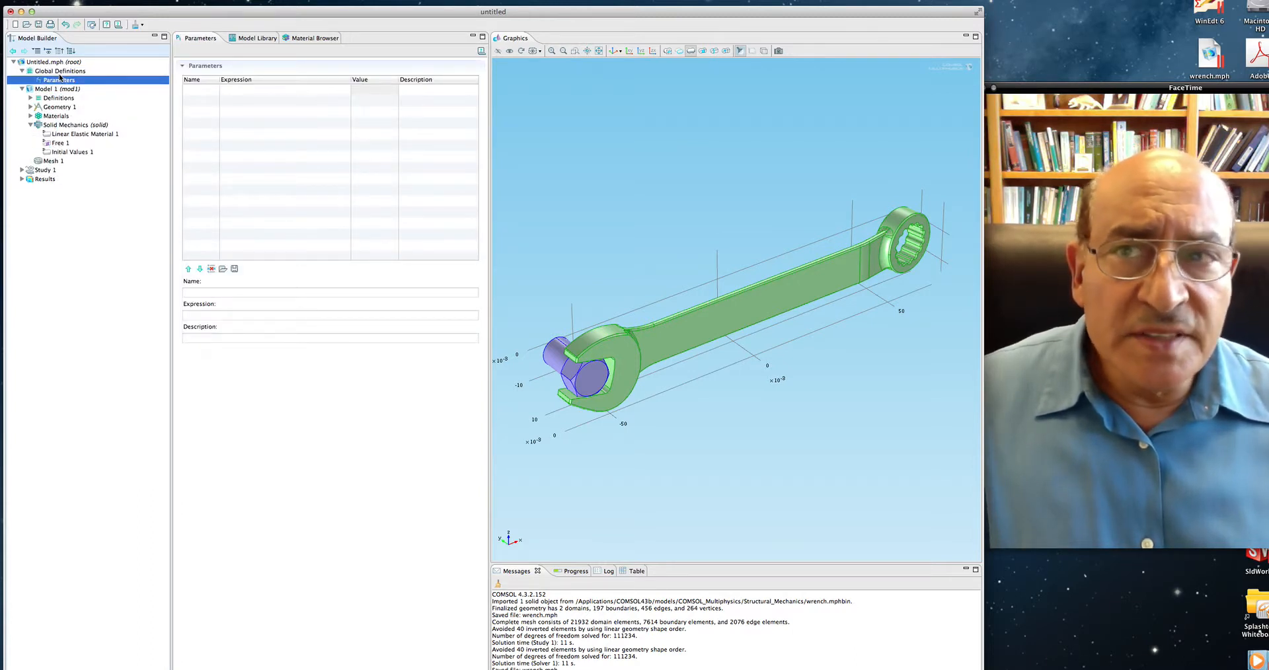
Define a global parameter F with the expression 150 and the description "Applied Force"
click(209, 92)
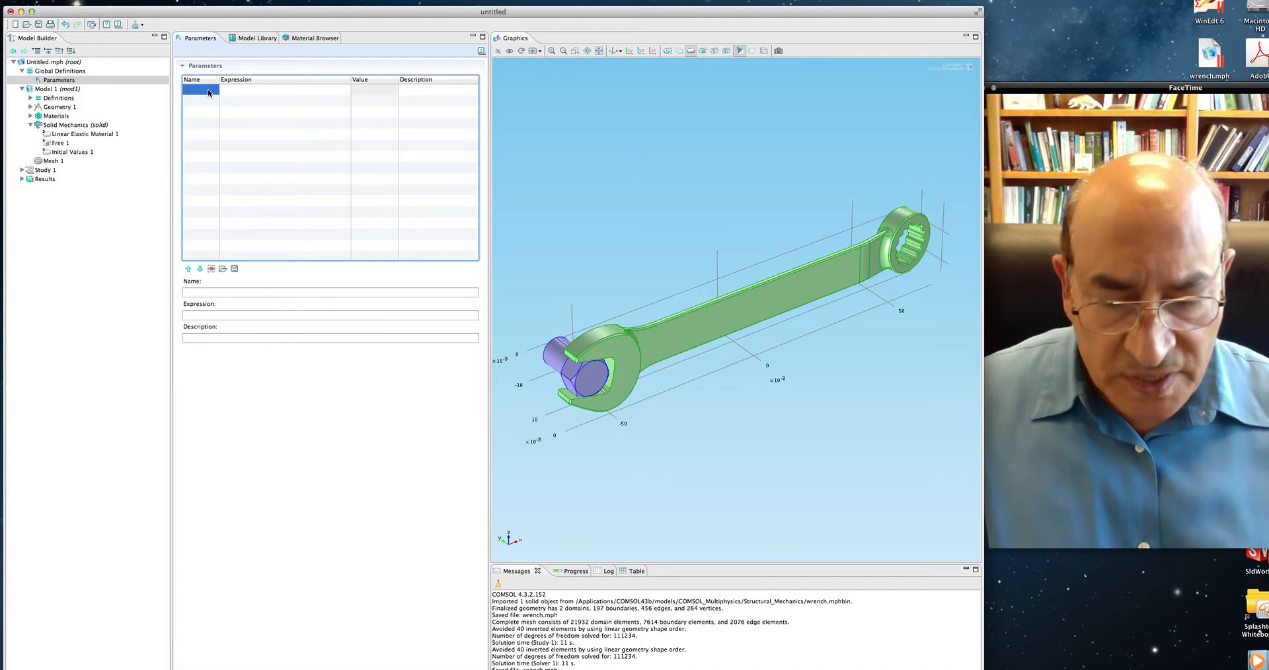
click(208, 93)
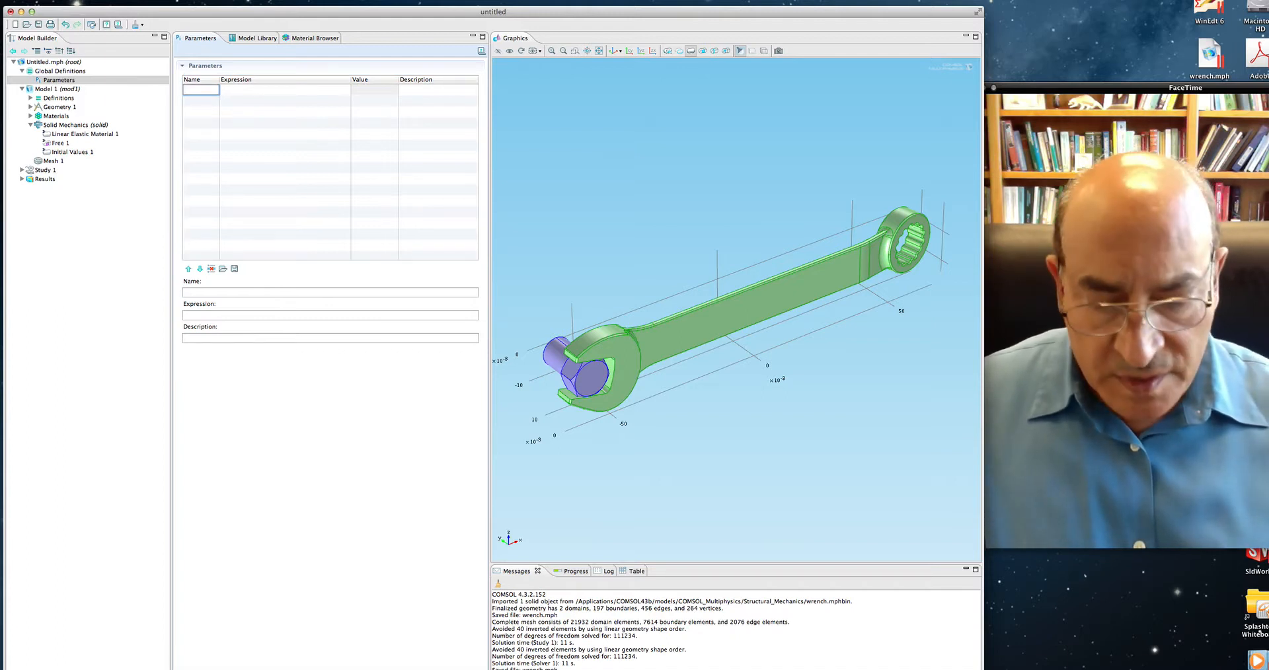
text(F)
click(238, 92)
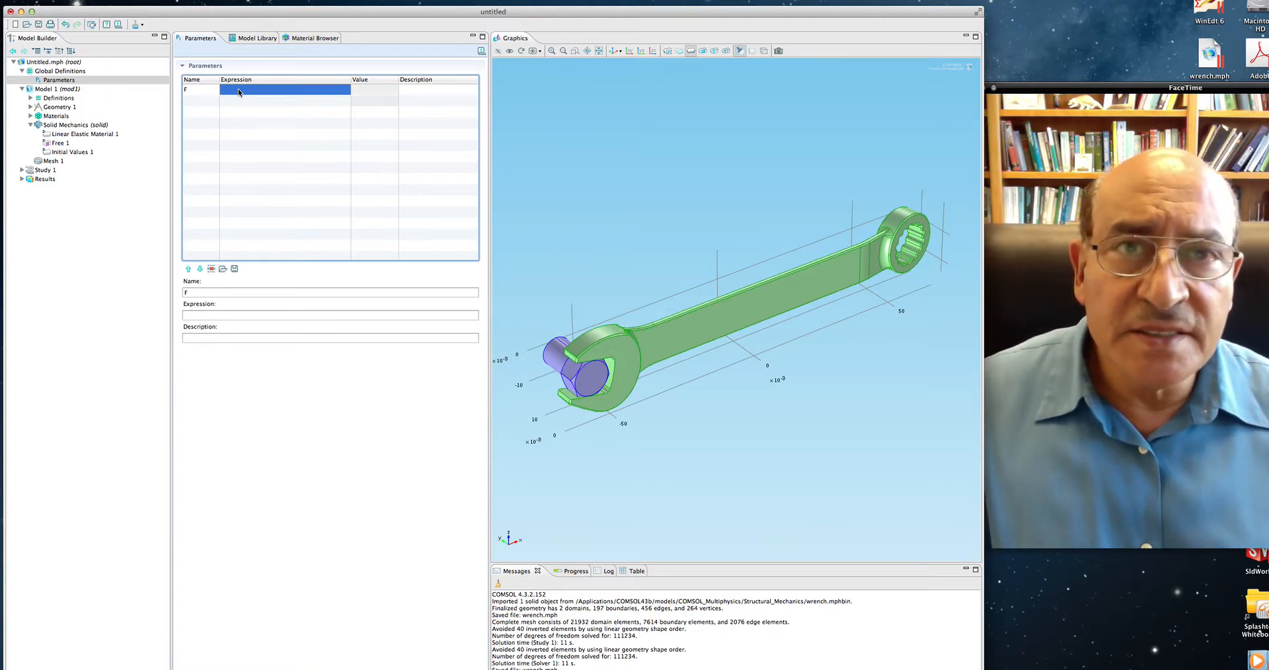
text(5)
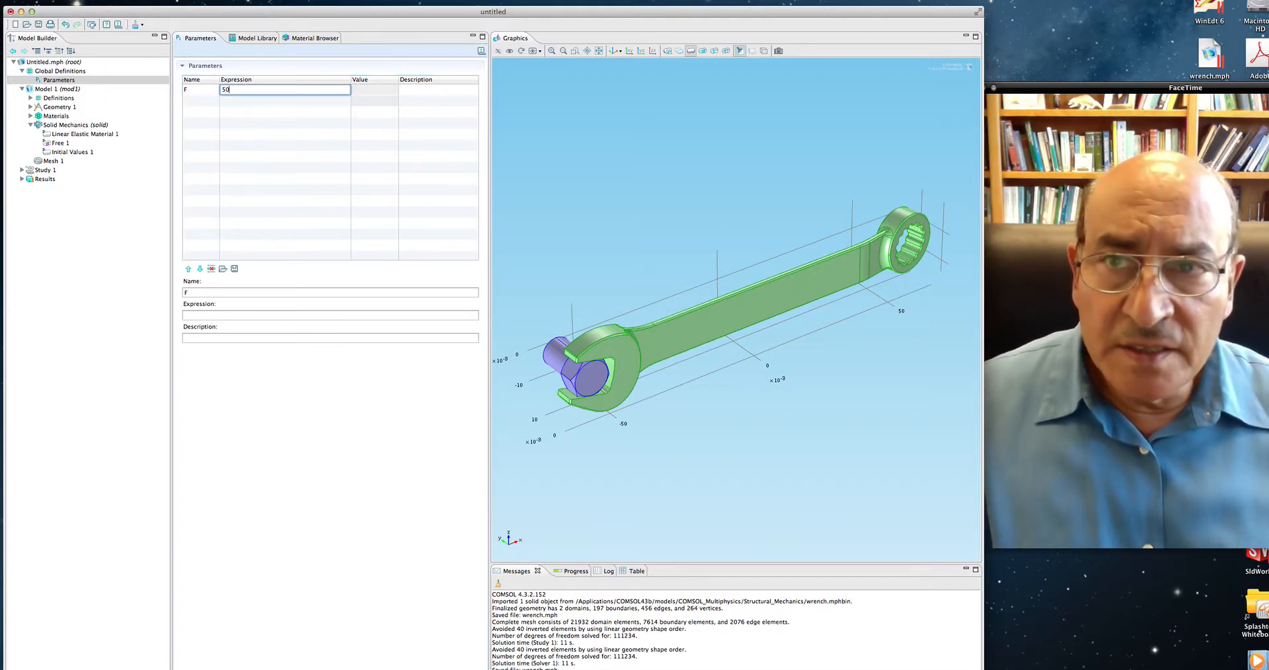
text(0)
key(BackSpace)
key(BackSpace)
text(150)
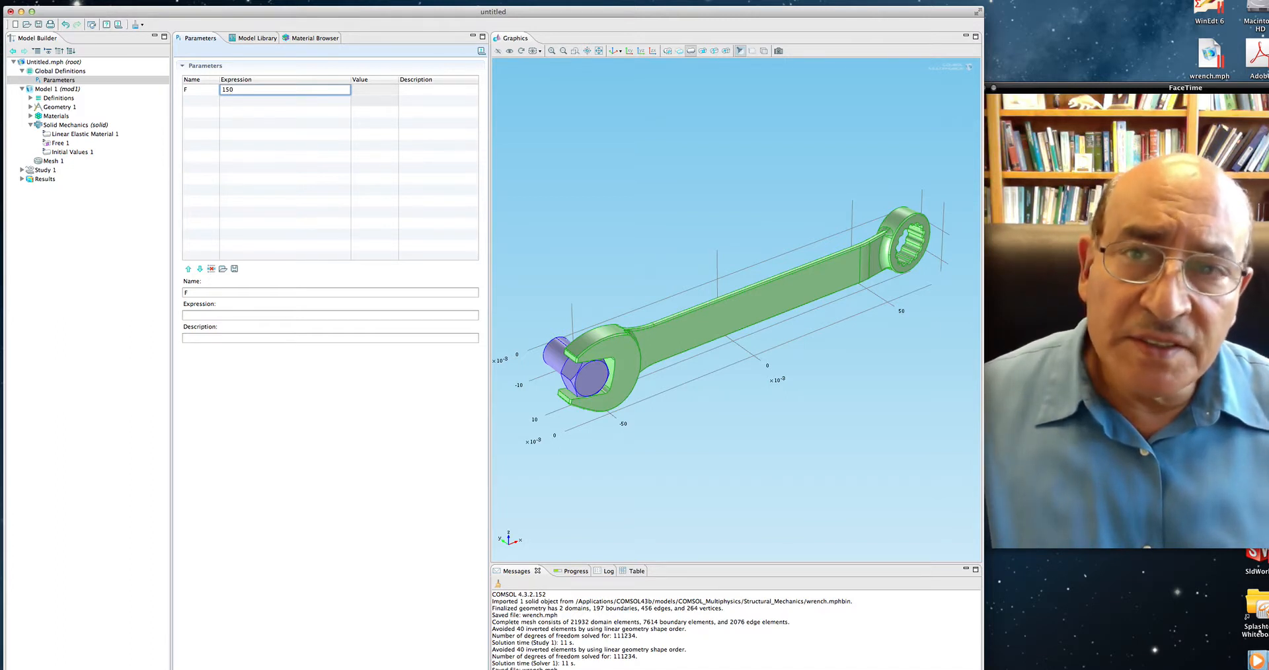
key(Tab)
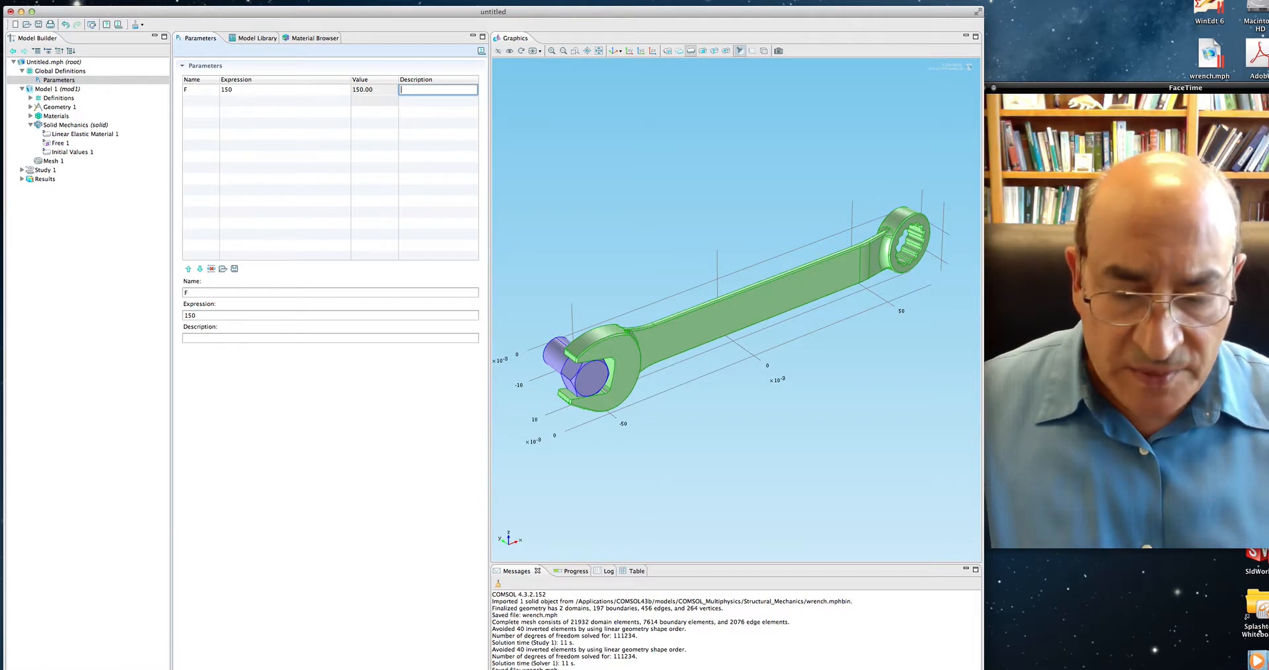
text(Applied Force)
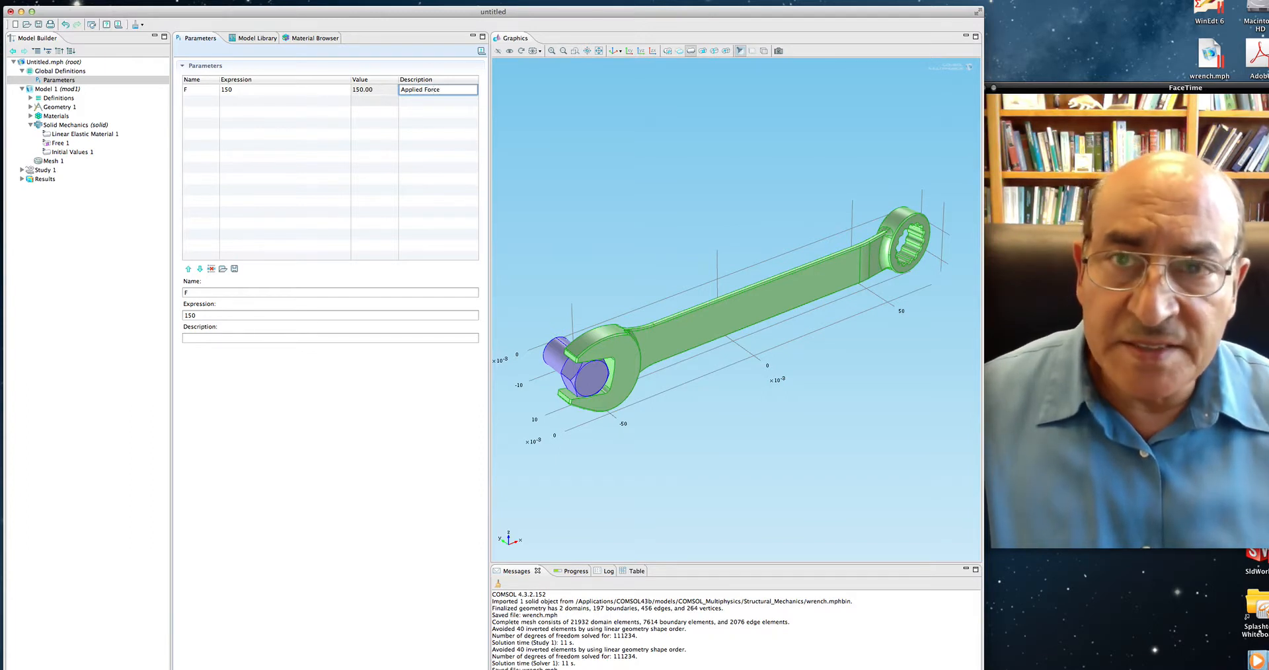
Add the newton unit to parameter F so its expression reads 150 [N], and collapse Global Definitions
click(258, 102)
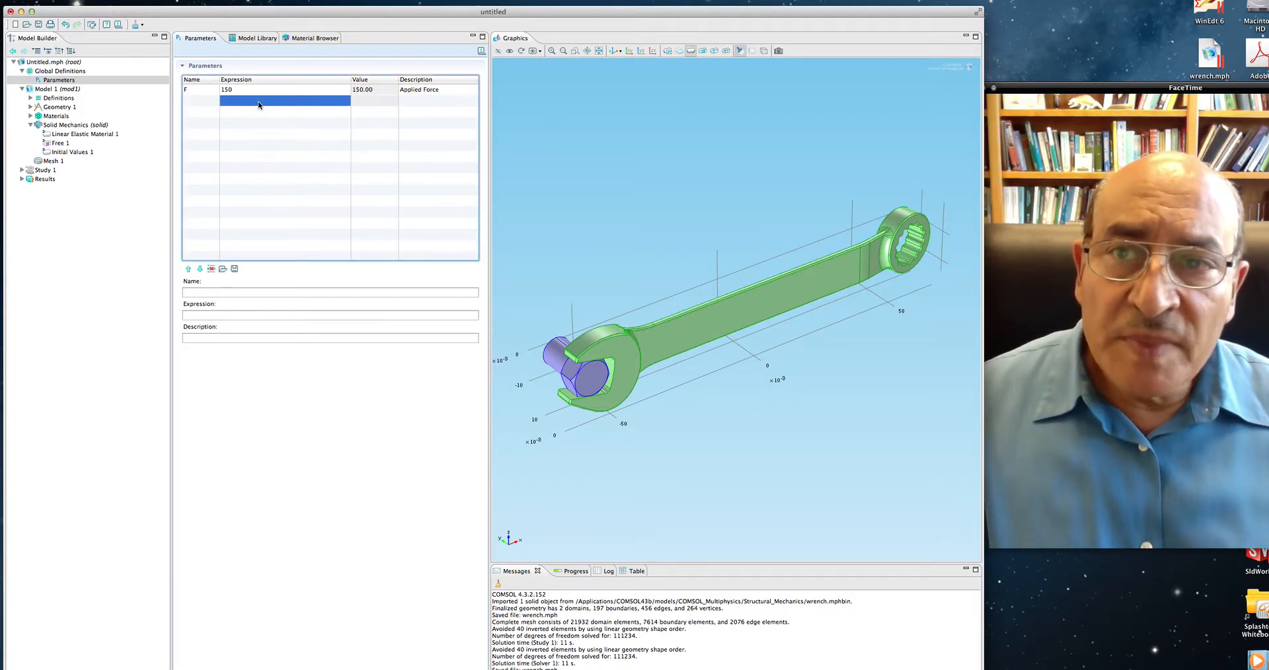
click(256, 91)
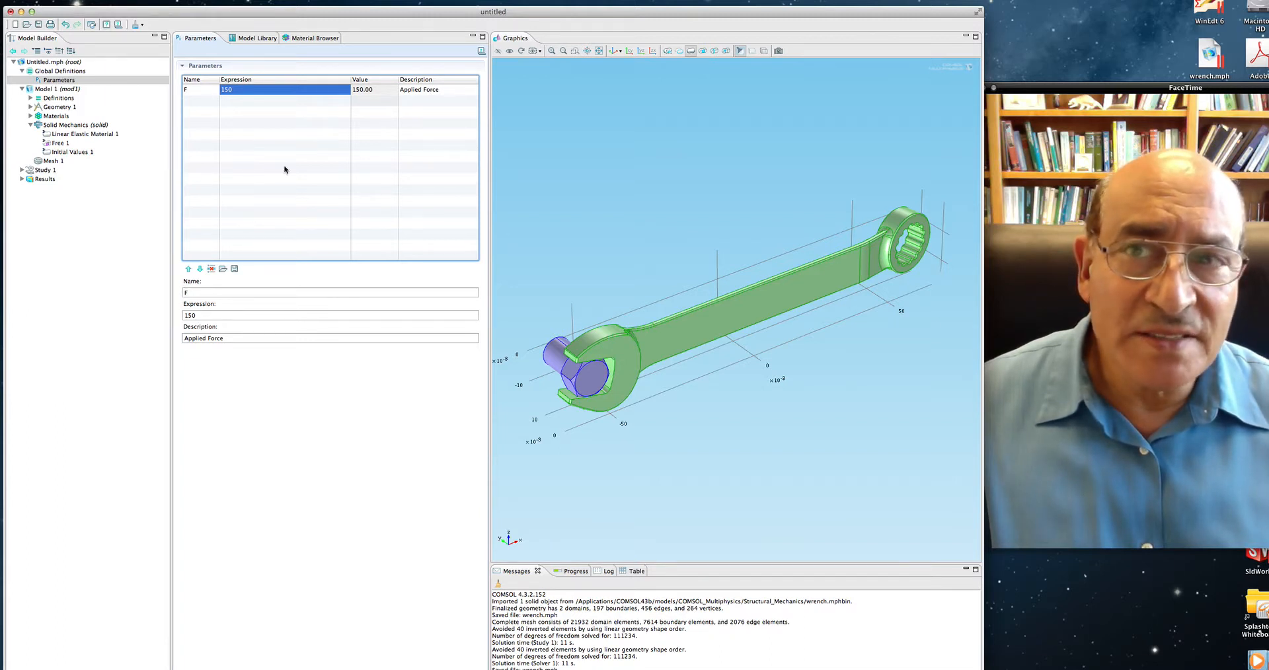
click(243, 88)
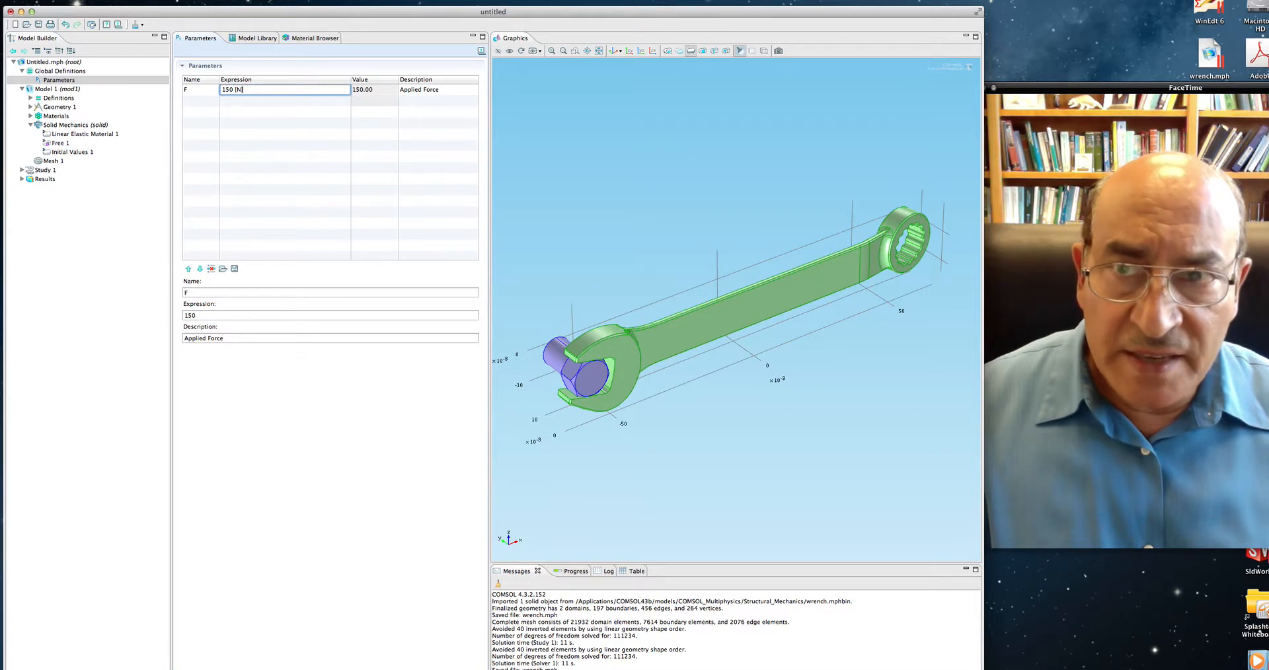
text(])
key(Tab)
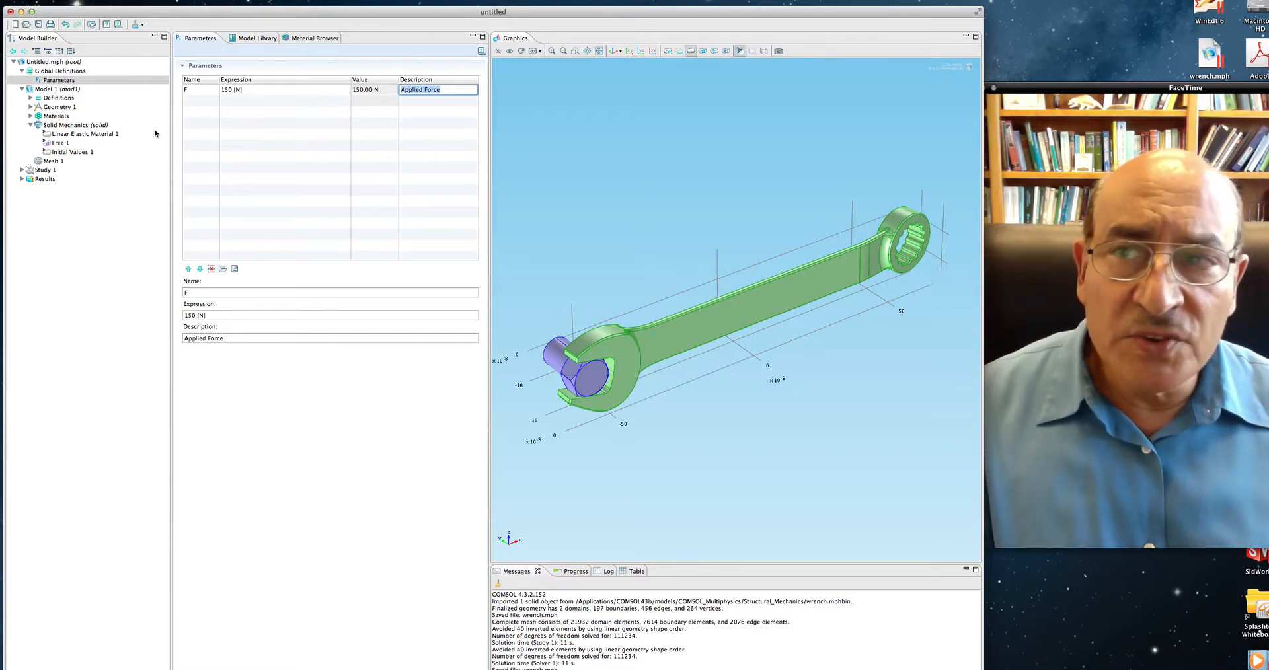
click(64, 80)
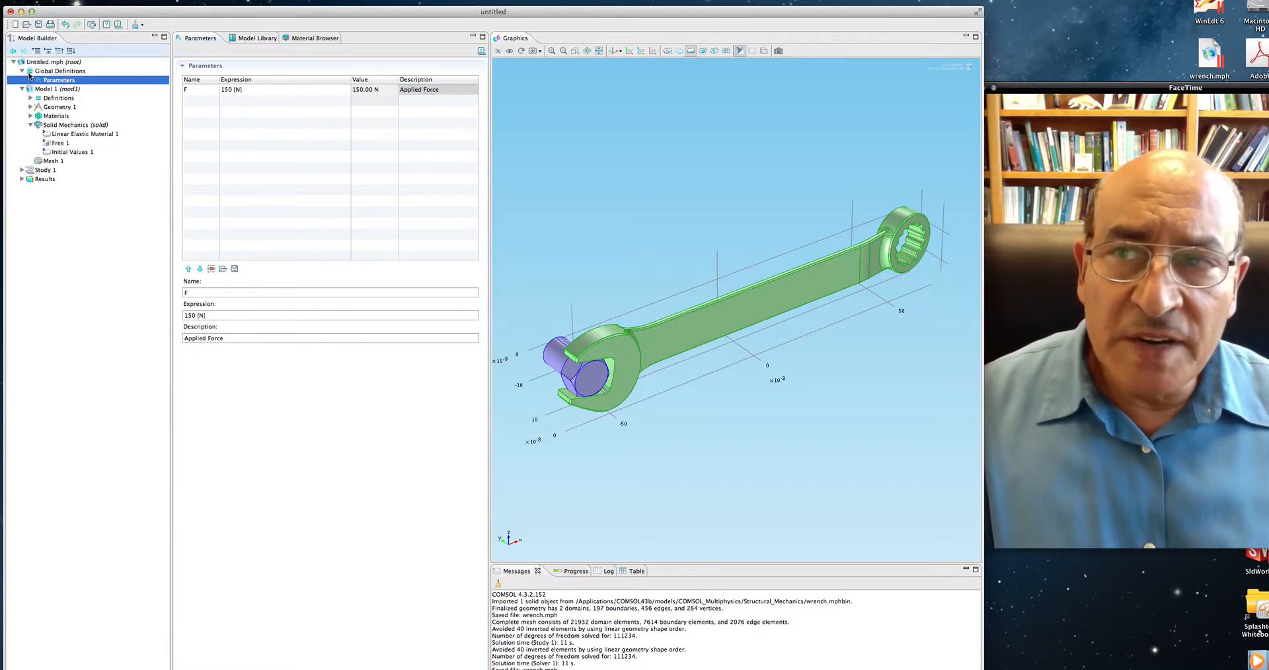
click(22, 71)
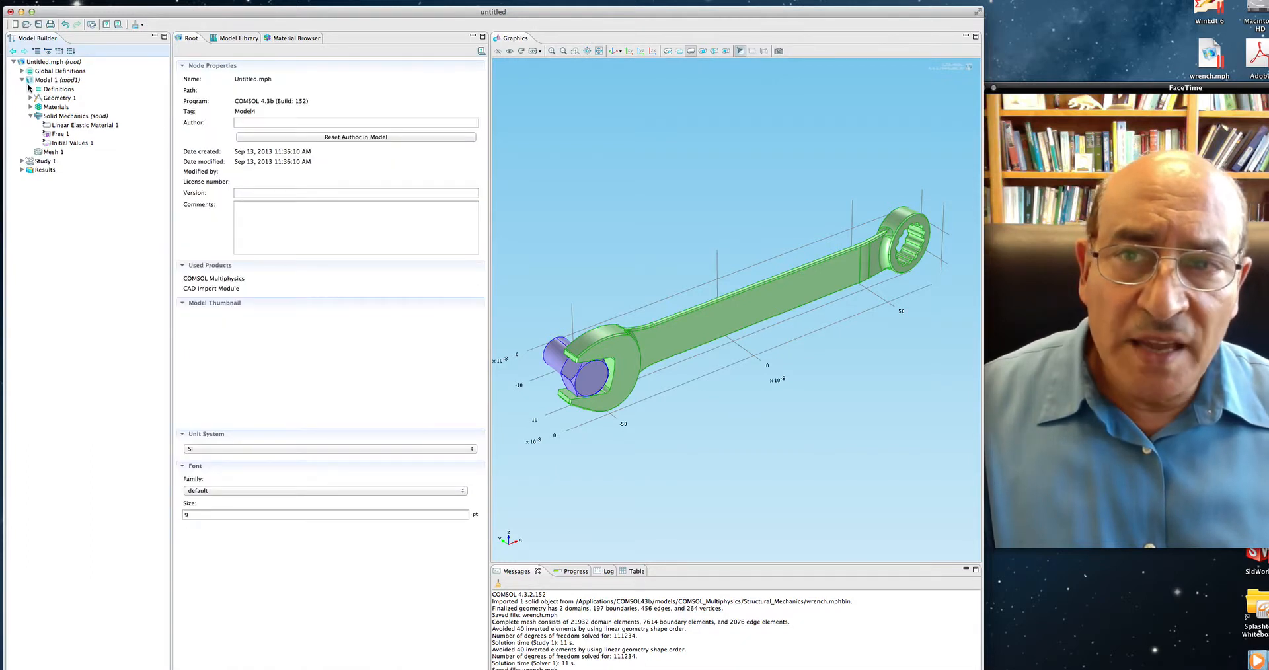
Examine the Solid Mechanics settings and the conditions it offers without adding any
click(52, 117)
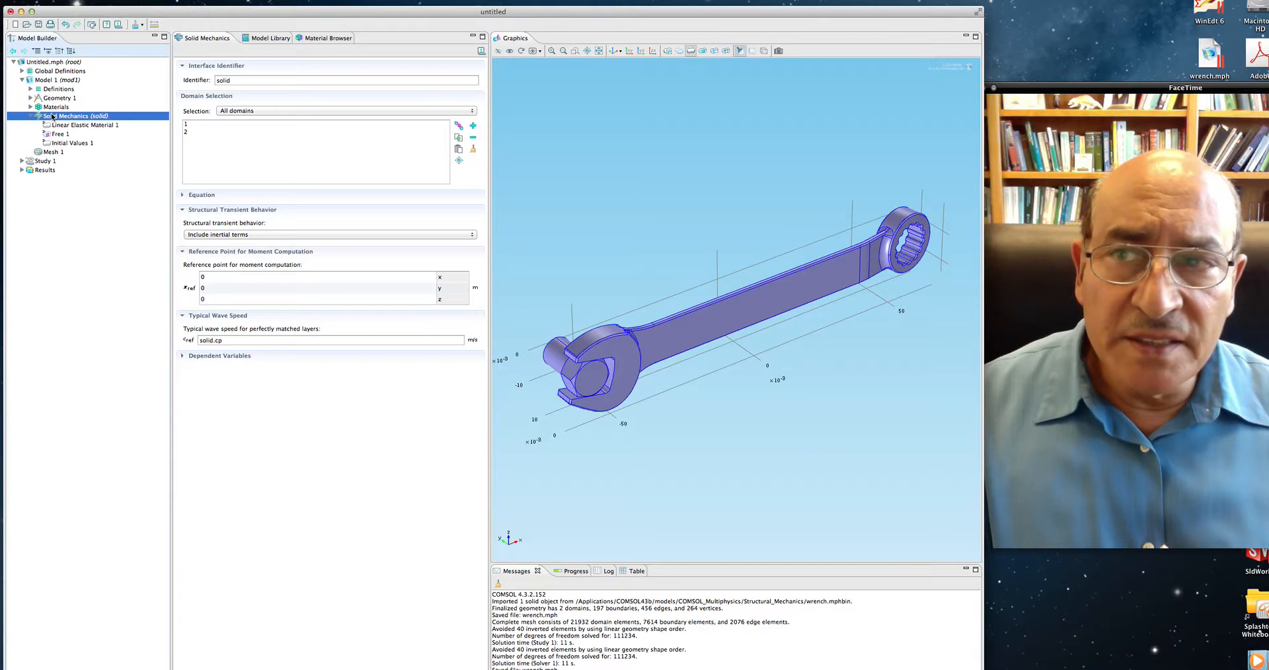
right_click(53, 117)
click(42, 233)
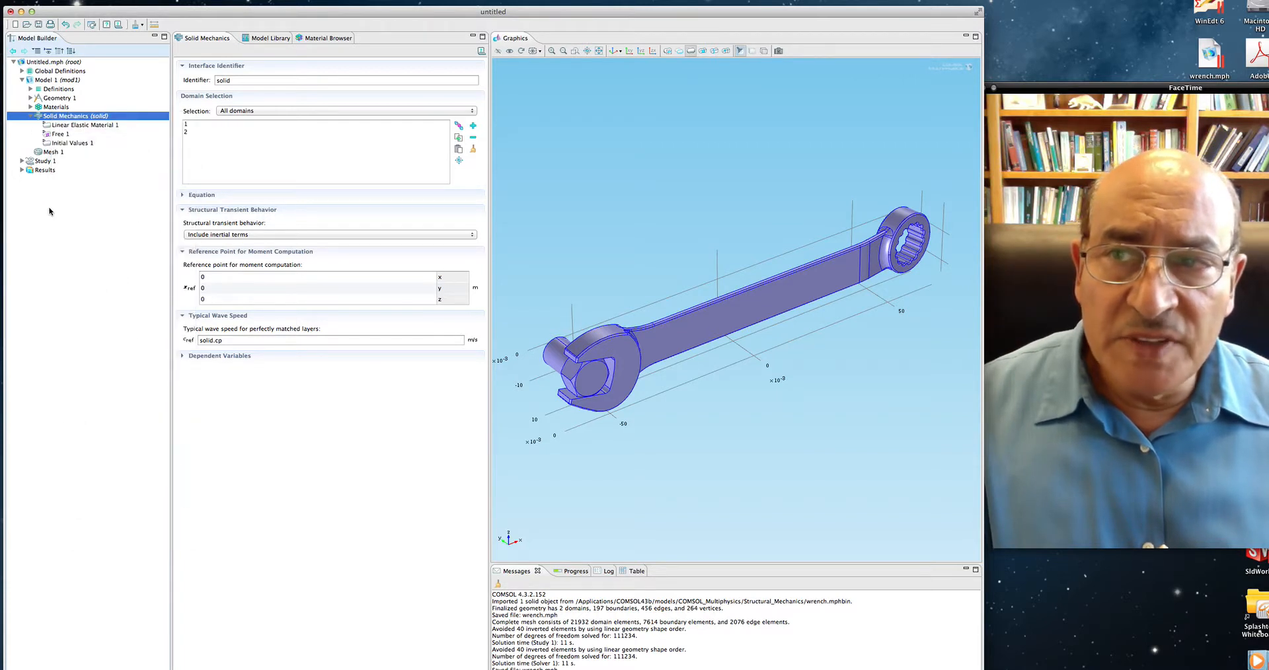
Check which parts the Initial Values 1 domain selection covers by highlighting the bolt and wrench, and restore the default 3D view
click(64, 144)
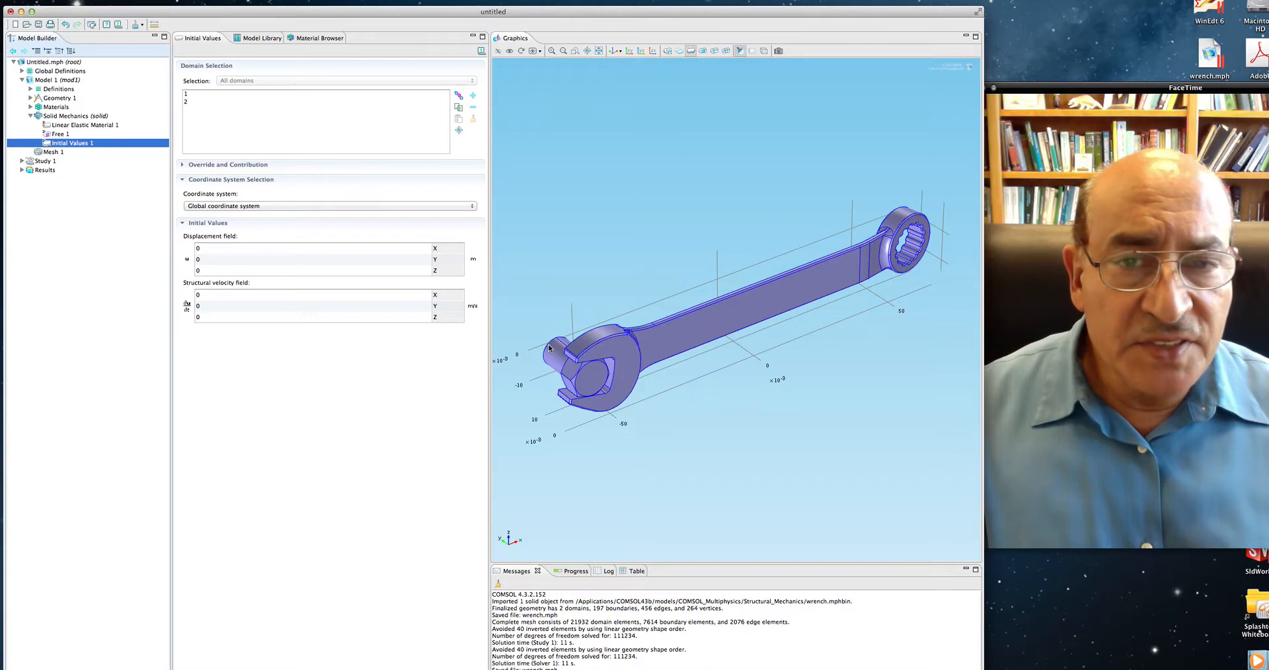
drag(548, 348, 670, 393)
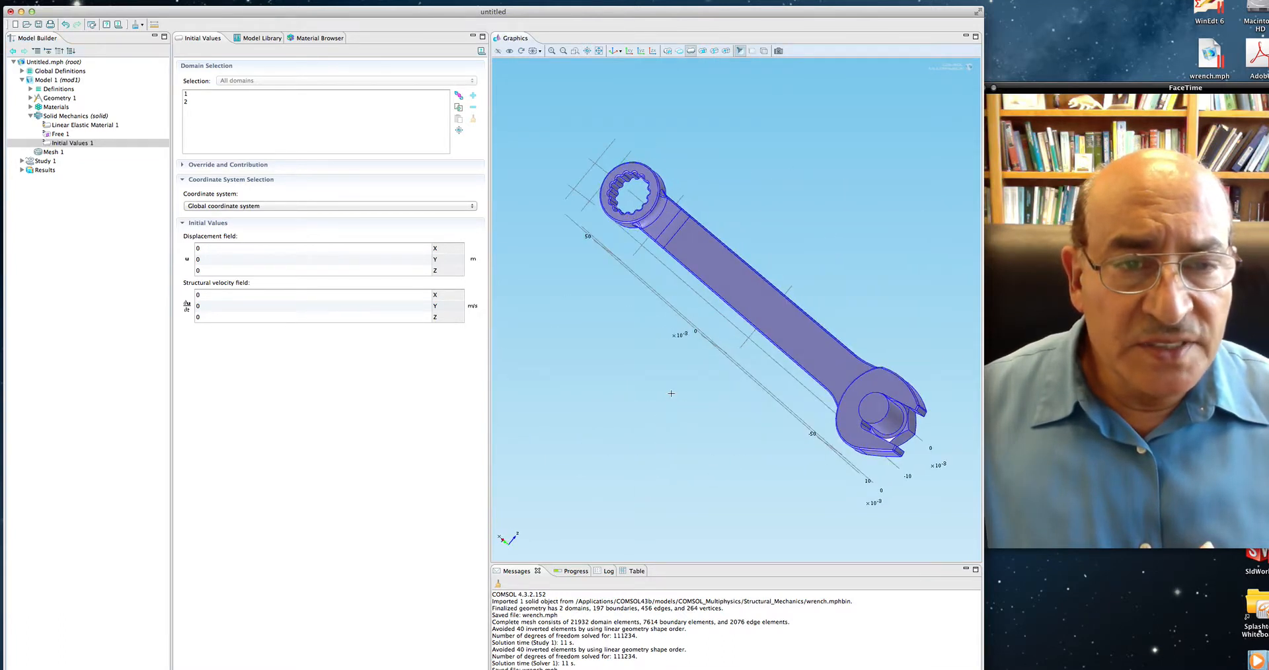
click(878, 414)
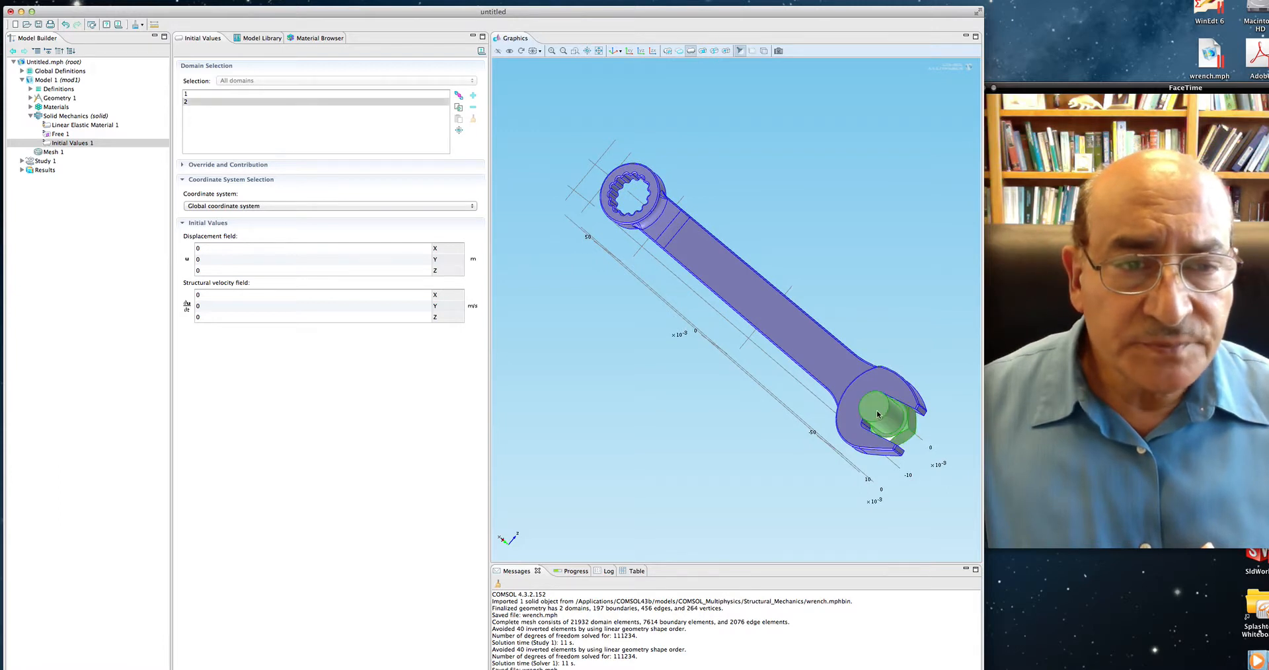
click(723, 290)
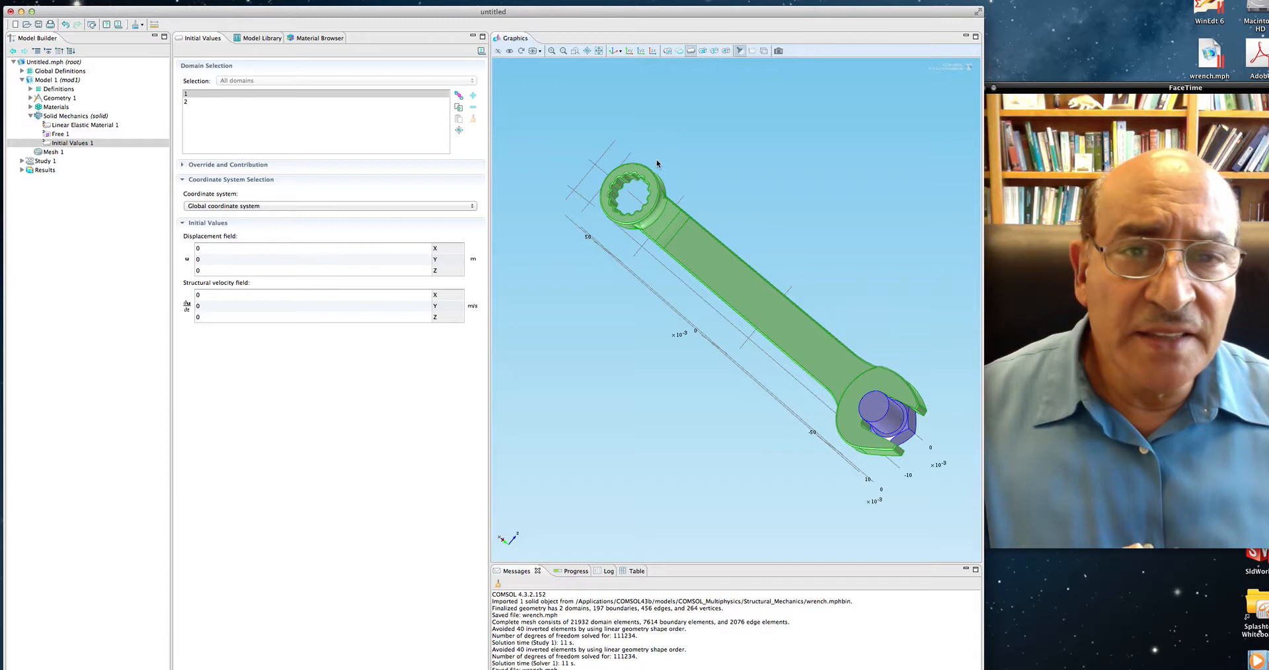
click(664, 189)
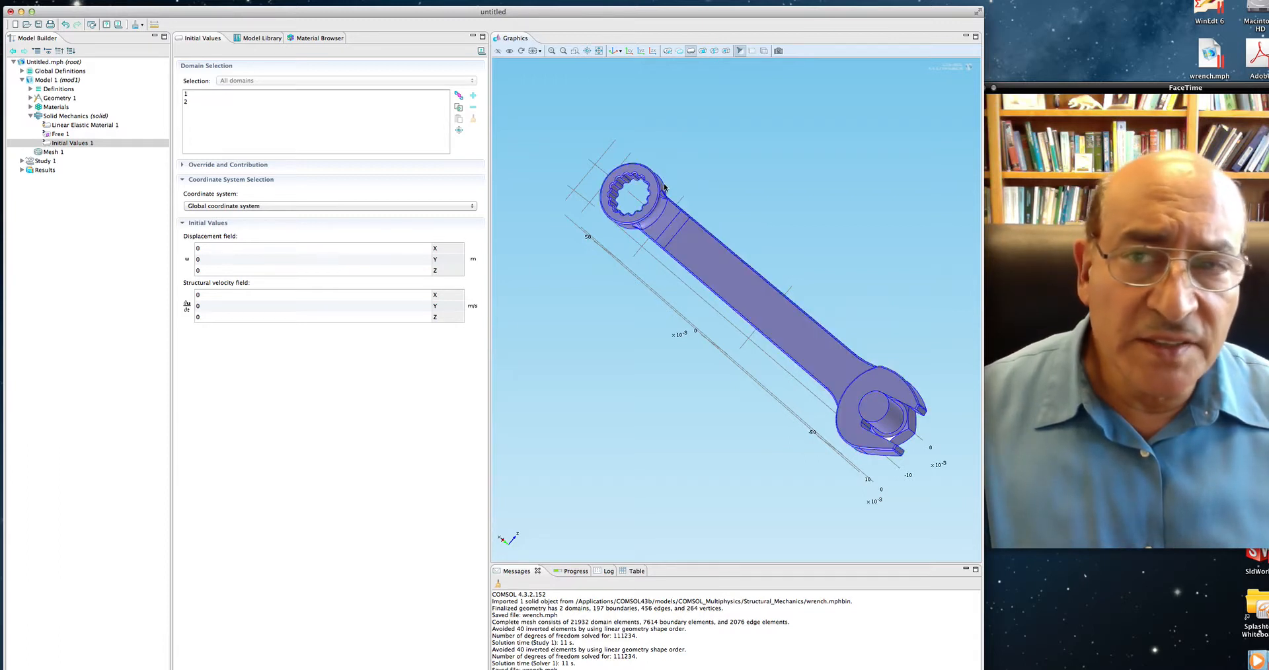
click(600, 51)
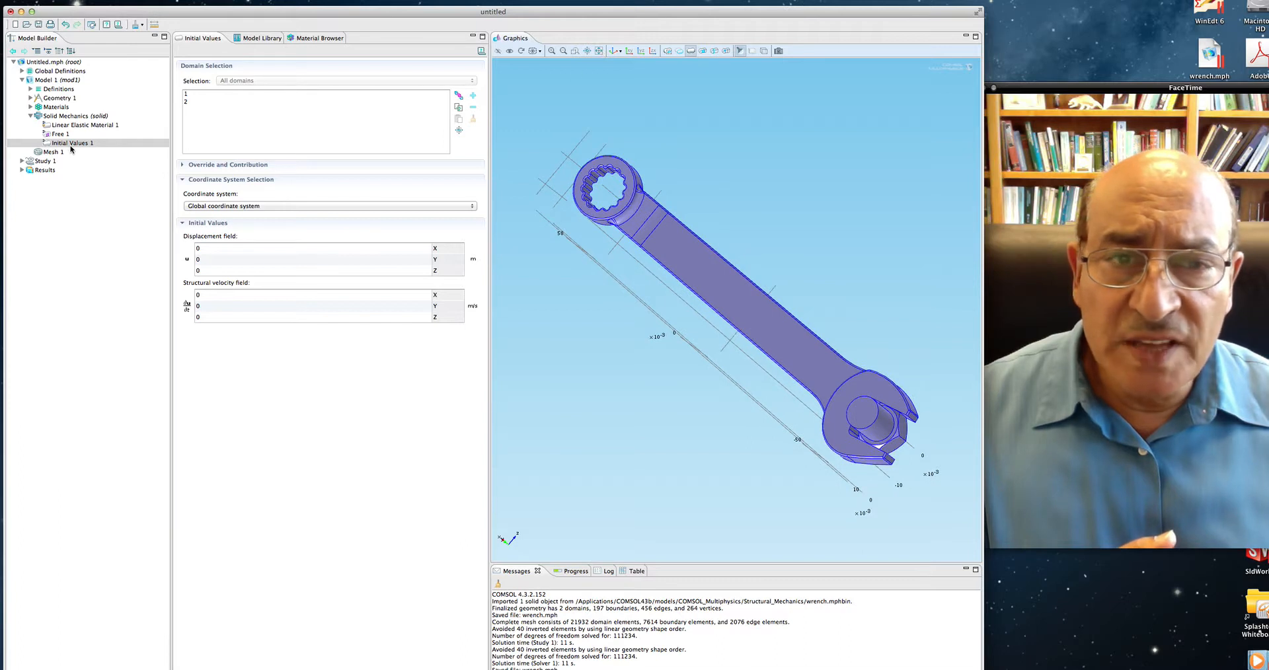
click(616, 51)
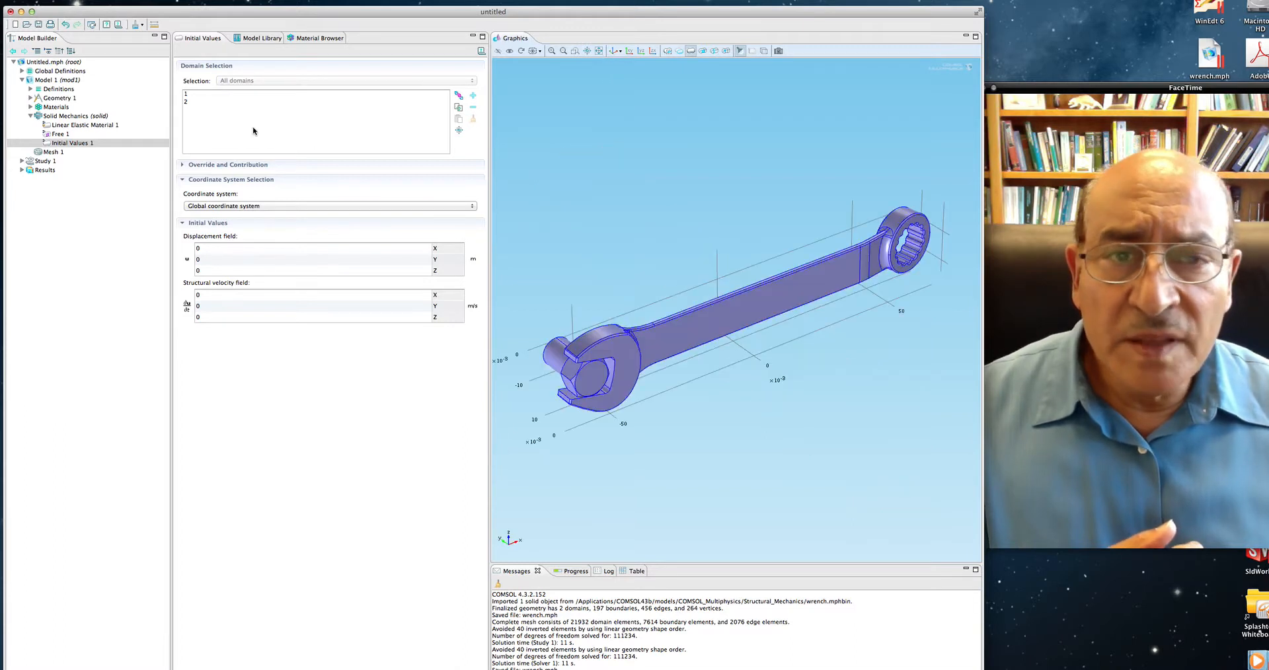
Add a Fixed Constraint to Solid Mechanics on the circular end face of the bolt shank, boundary 33, and restore the default 3D view
click(54, 117)
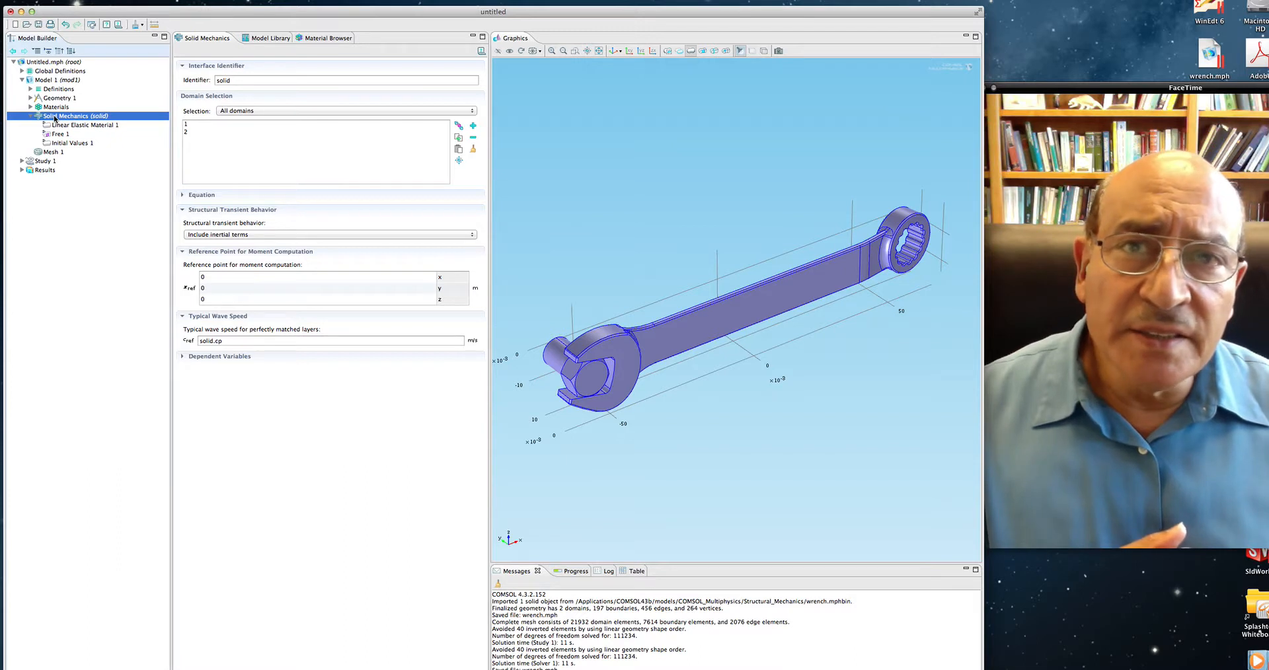
right_click(55, 118)
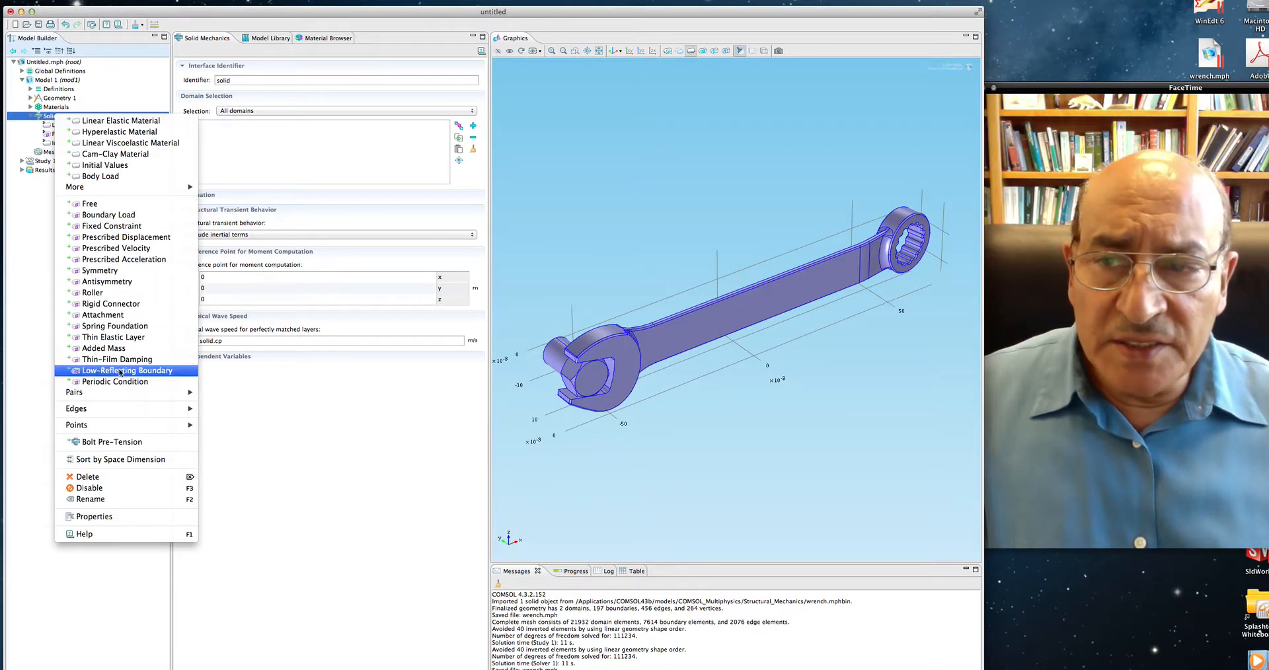
click(107, 228)
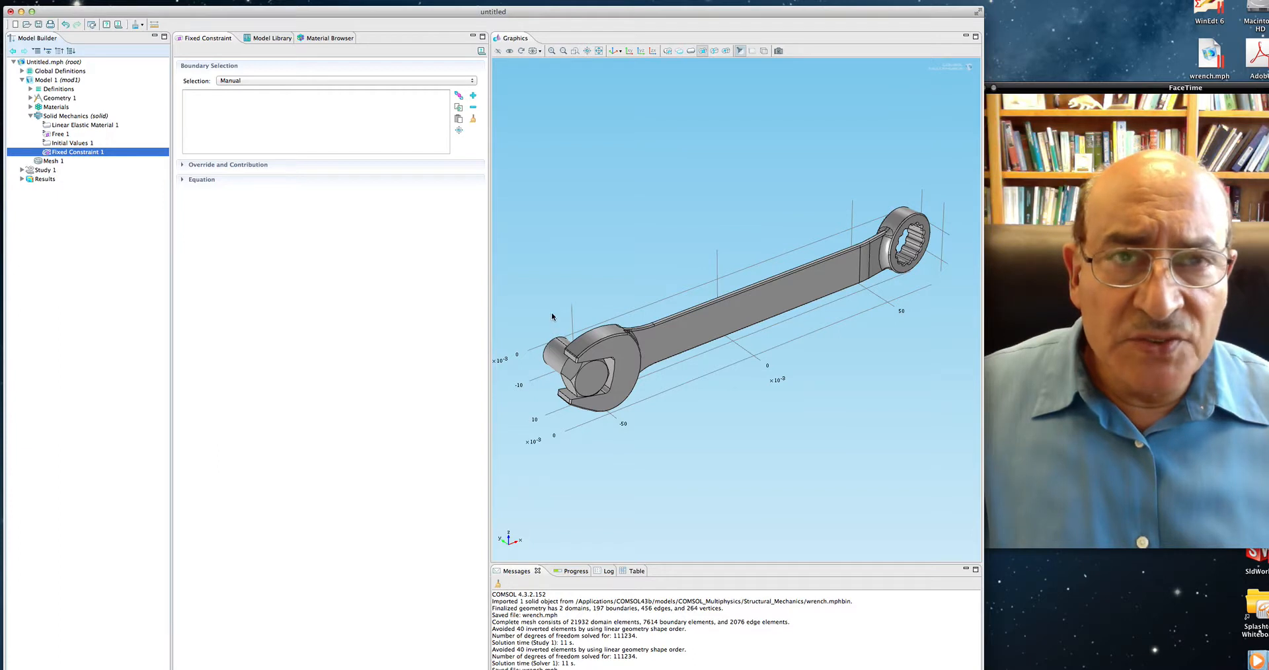
drag(549, 305, 570, 336)
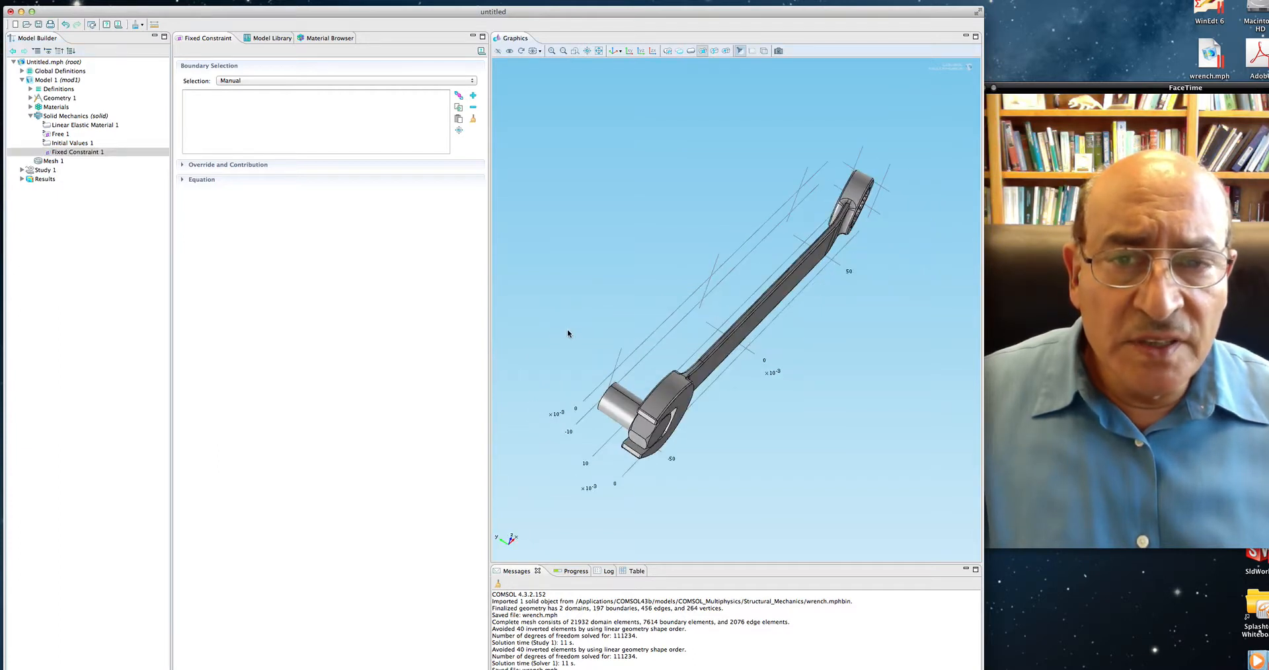
drag(607, 383, 677, 382)
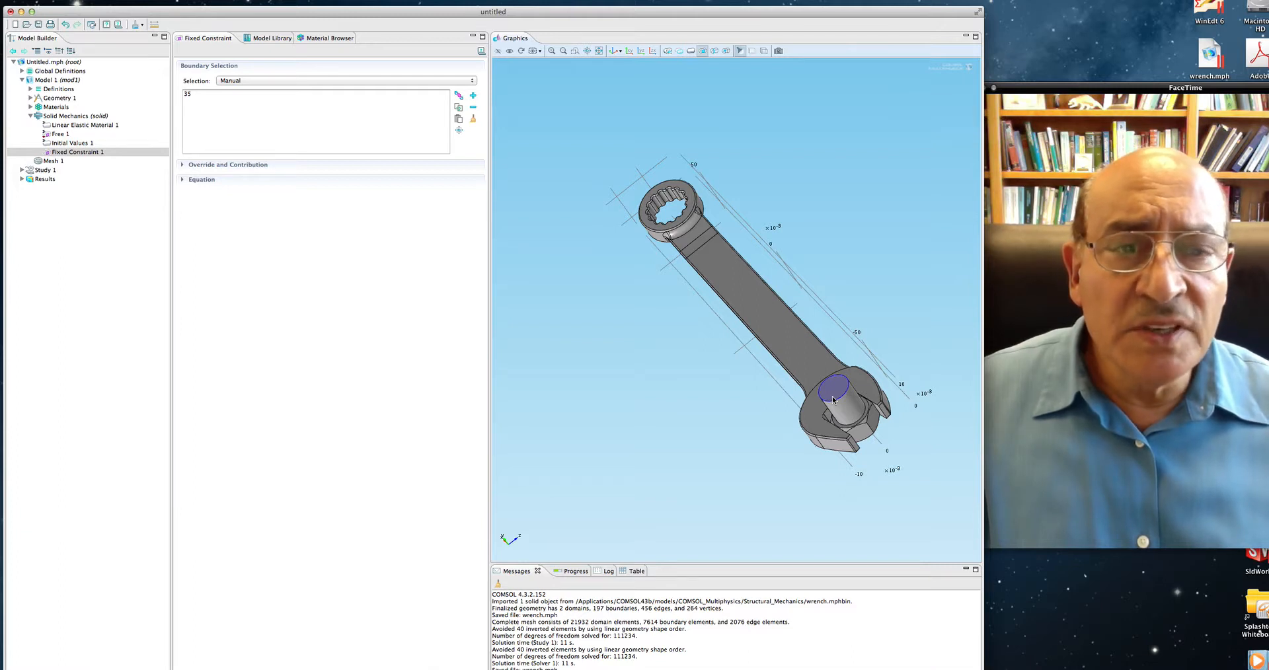
click(202, 96)
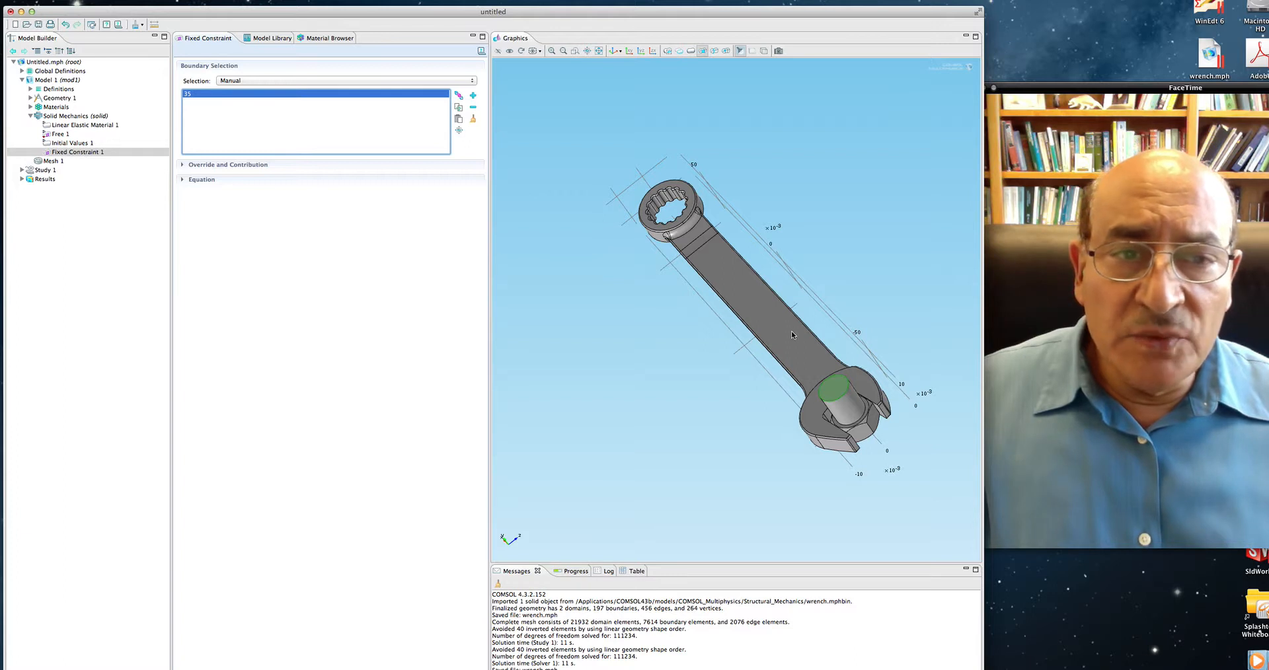
click(614, 51)
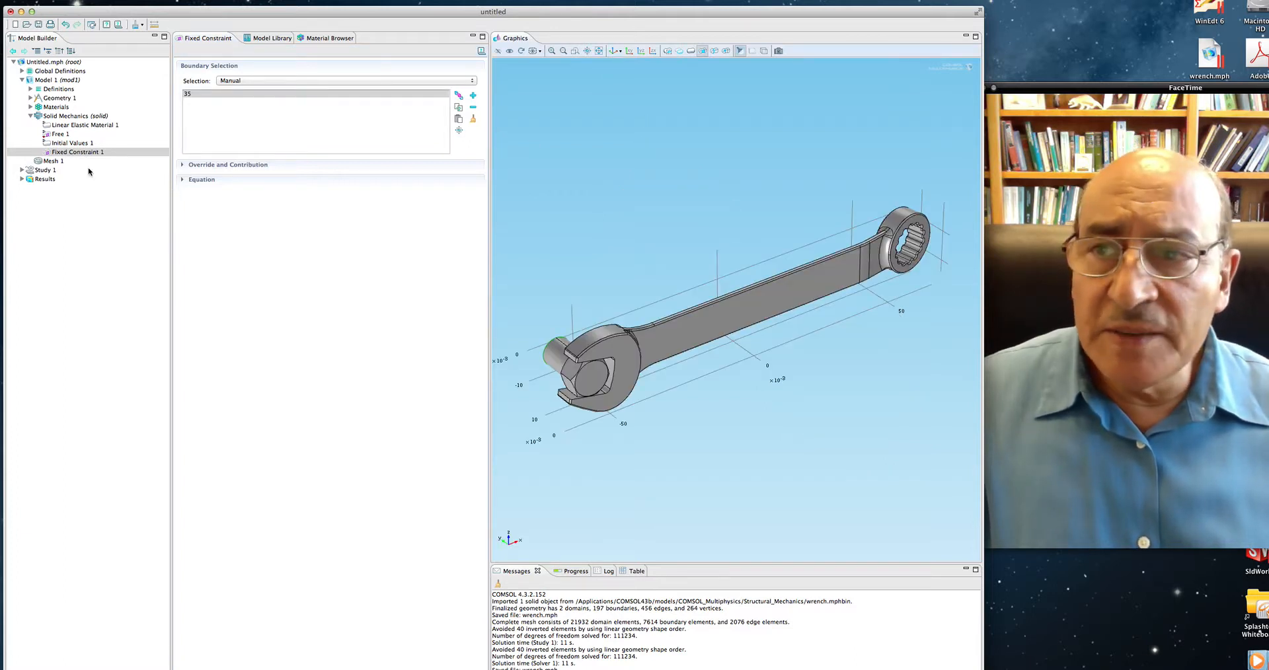
Bring up the conditions that can be added to the Solid Mechanics interface
click(64, 117)
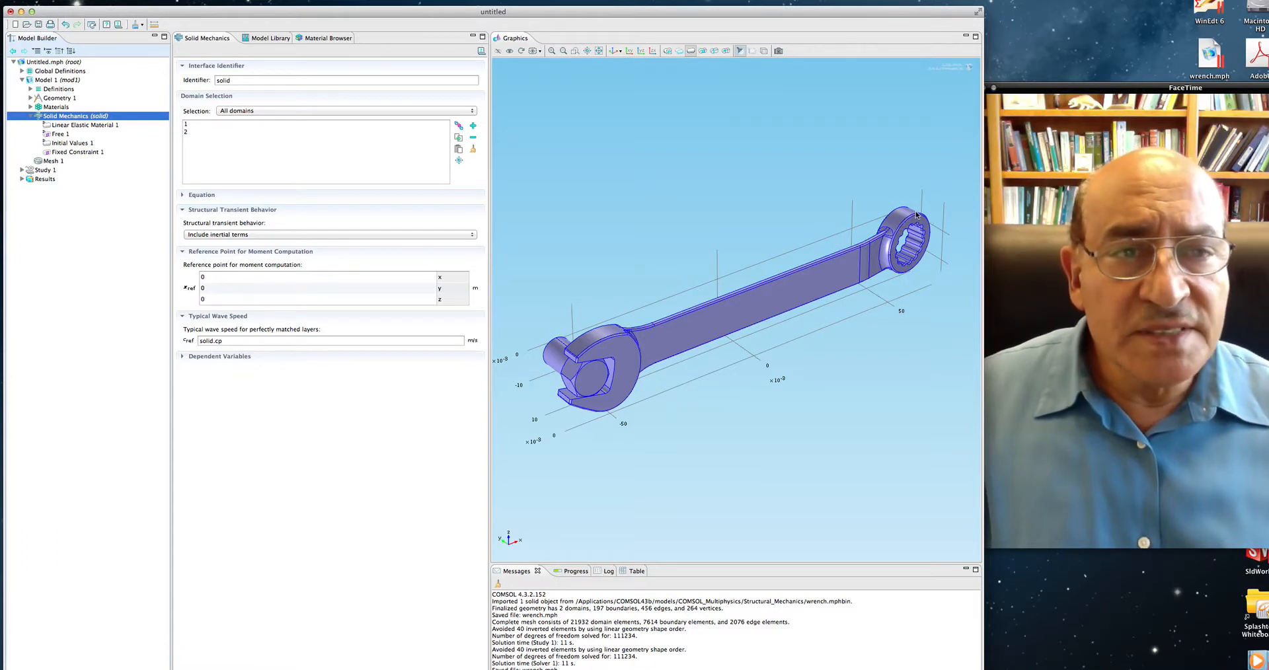
right_click(76, 119)
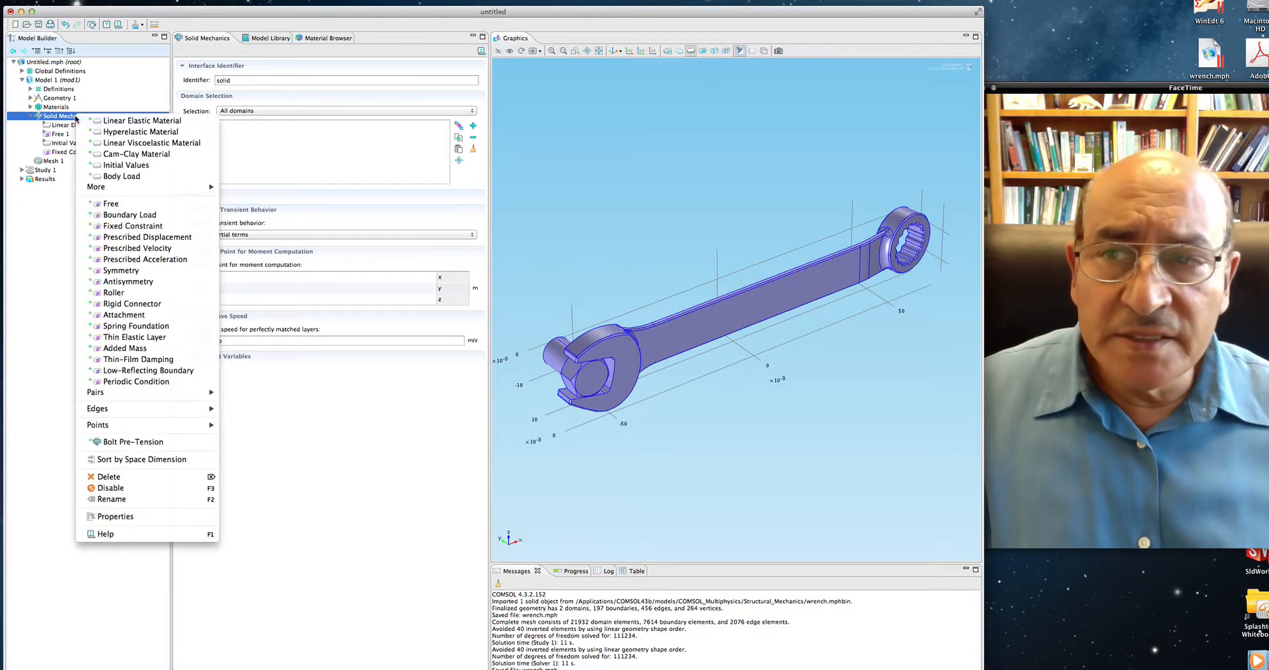